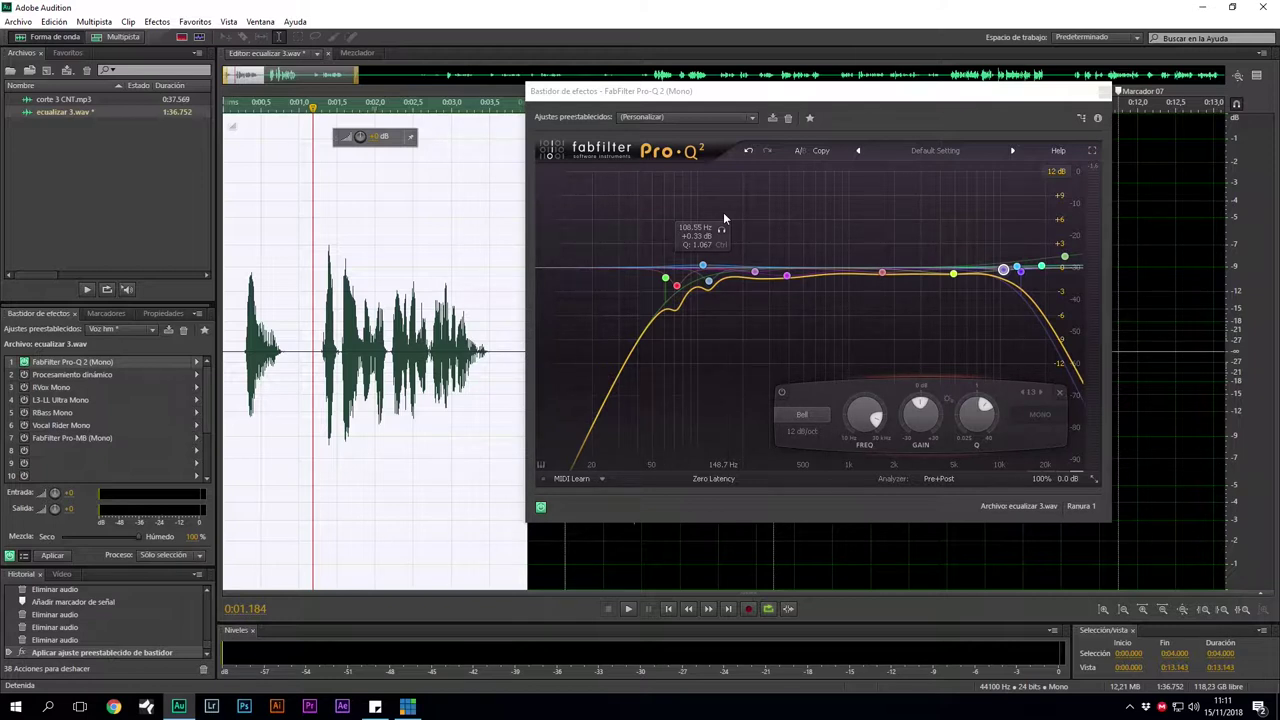
Move the FabFilter Pro-Q 2 equalizer window aside and close it
{"action": "left_click", "coordinate": [723, 212]}
{"action": "left_click_drag", "start_coordinate": [837, 92], "coordinate": [748, 100]}
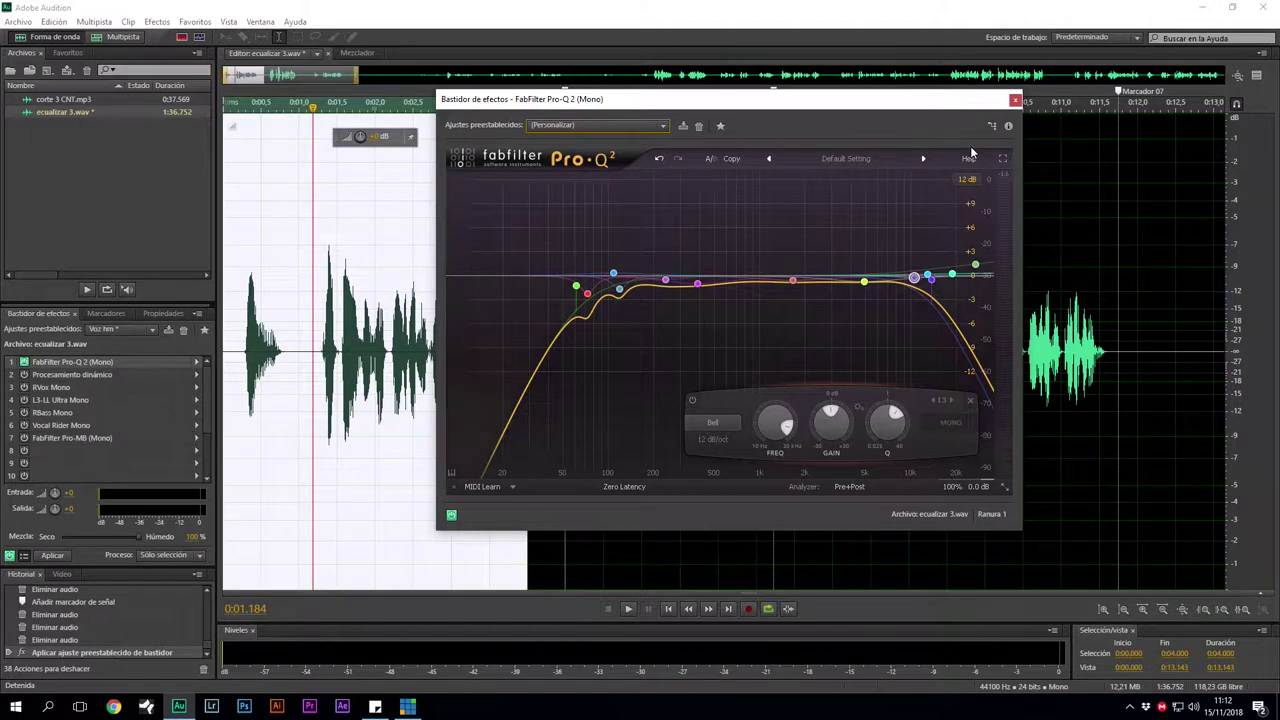
{"action": "left_click", "coordinate": [1015, 102]}
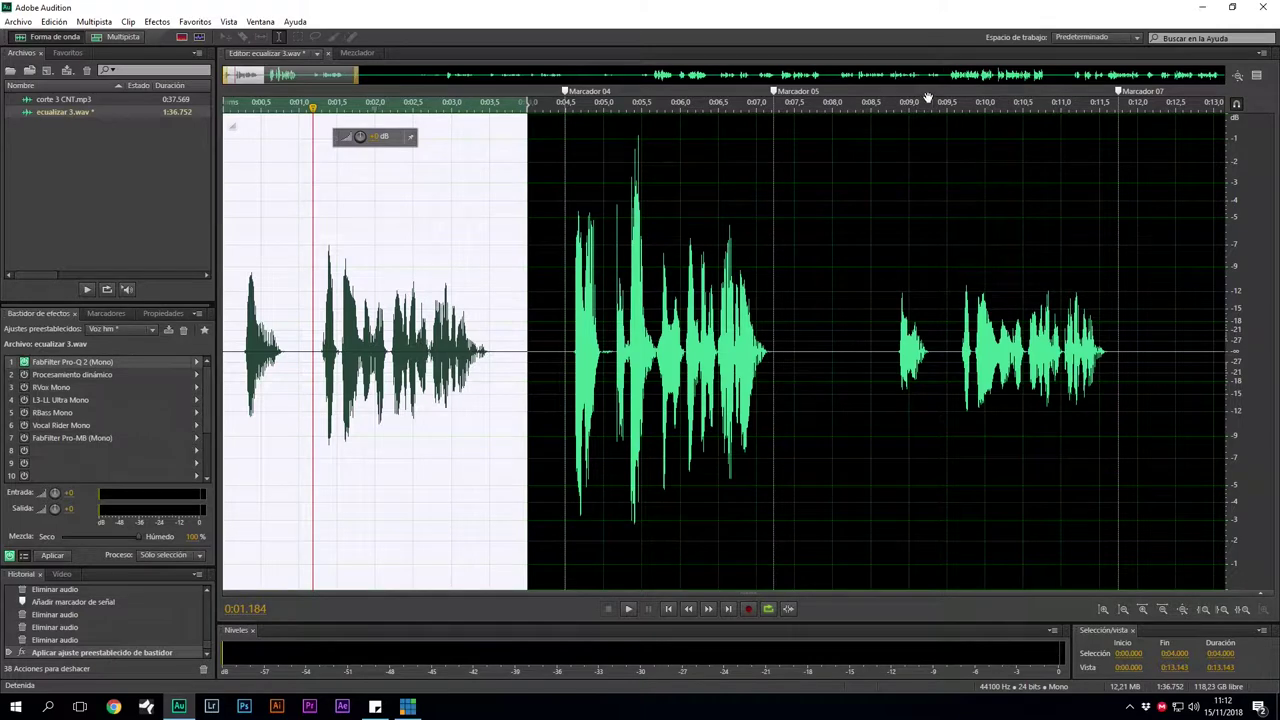
Switch on and open Procesamiento dinámico in slot 2, and show the preview editor with the effect window moved clear of it
{"action": "double_click", "coordinate": [61, 372]}
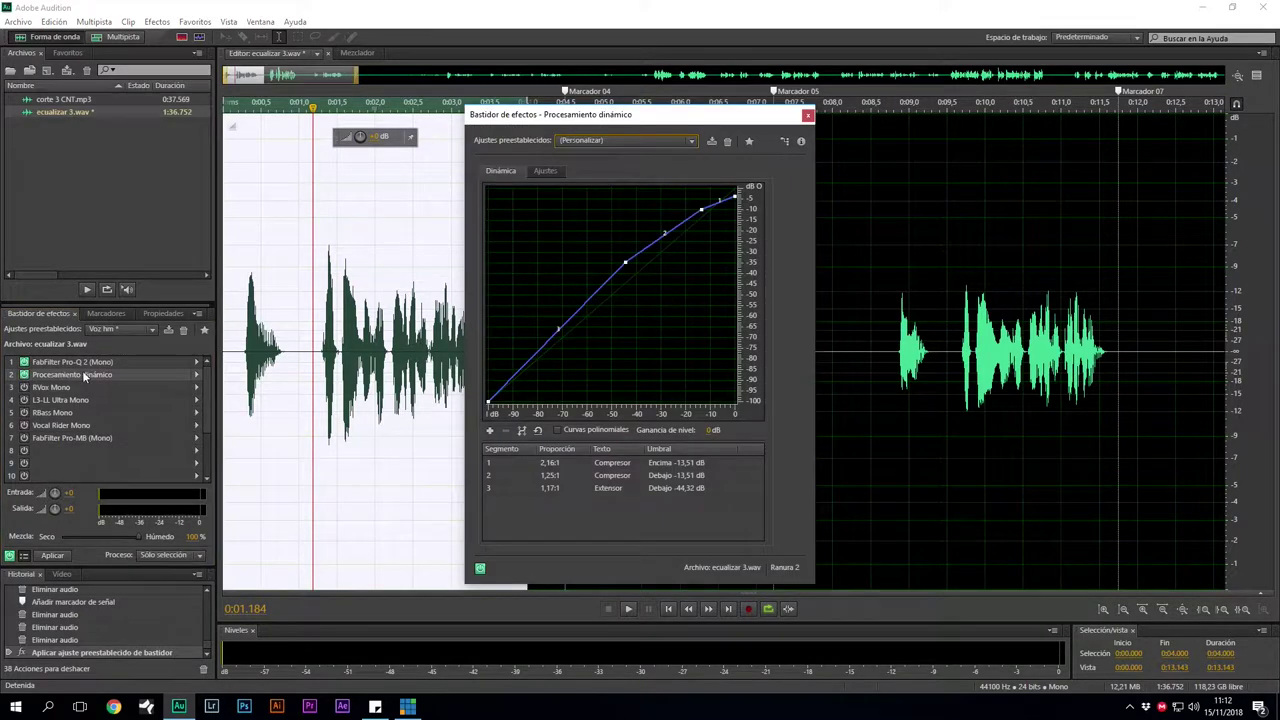
{"action": "left_click", "coordinate": [1256, 75]}
{"action": "left_click_drag", "start_coordinate": [620, 119], "coordinate": [686, 132]}
{"action": "left_click", "coordinate": [393, 397]}
{"action": "scroll", "coordinate": [393, 397], "scroll_direction": "up", "scroll_amount": 5}
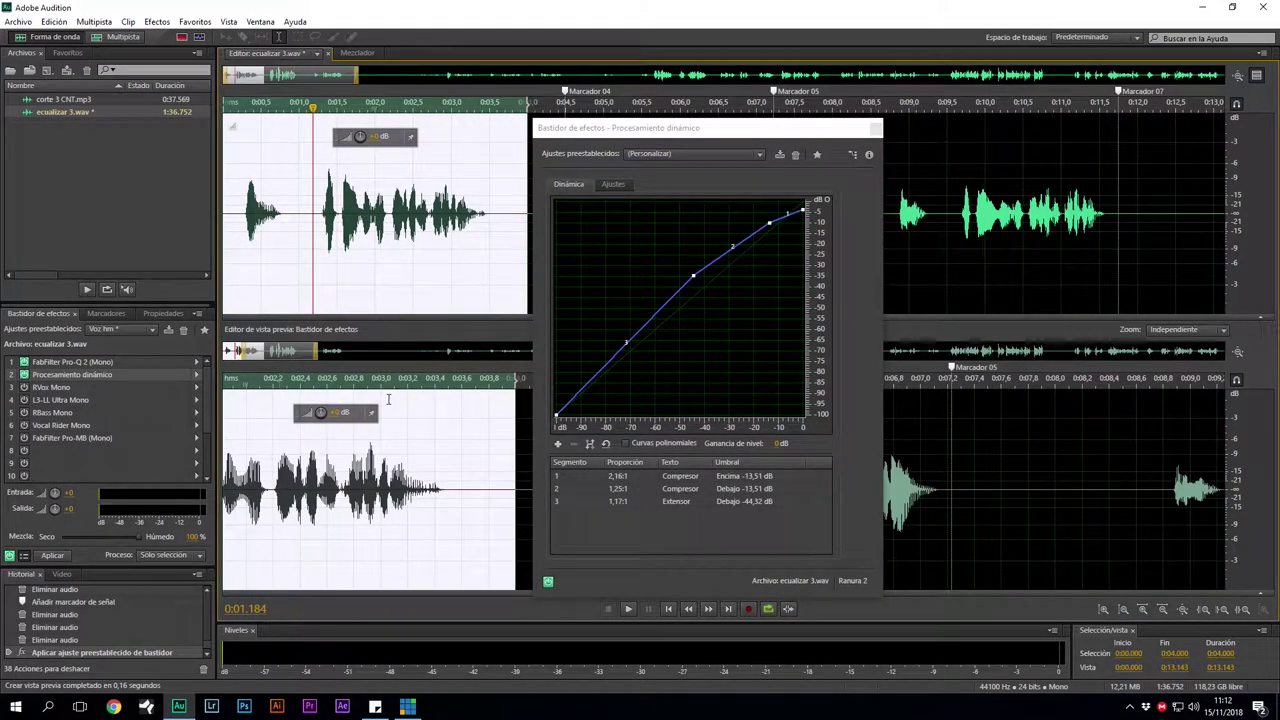
{"action": "left_click_drag", "start_coordinate": [710, 128], "coordinate": [985, 137]}
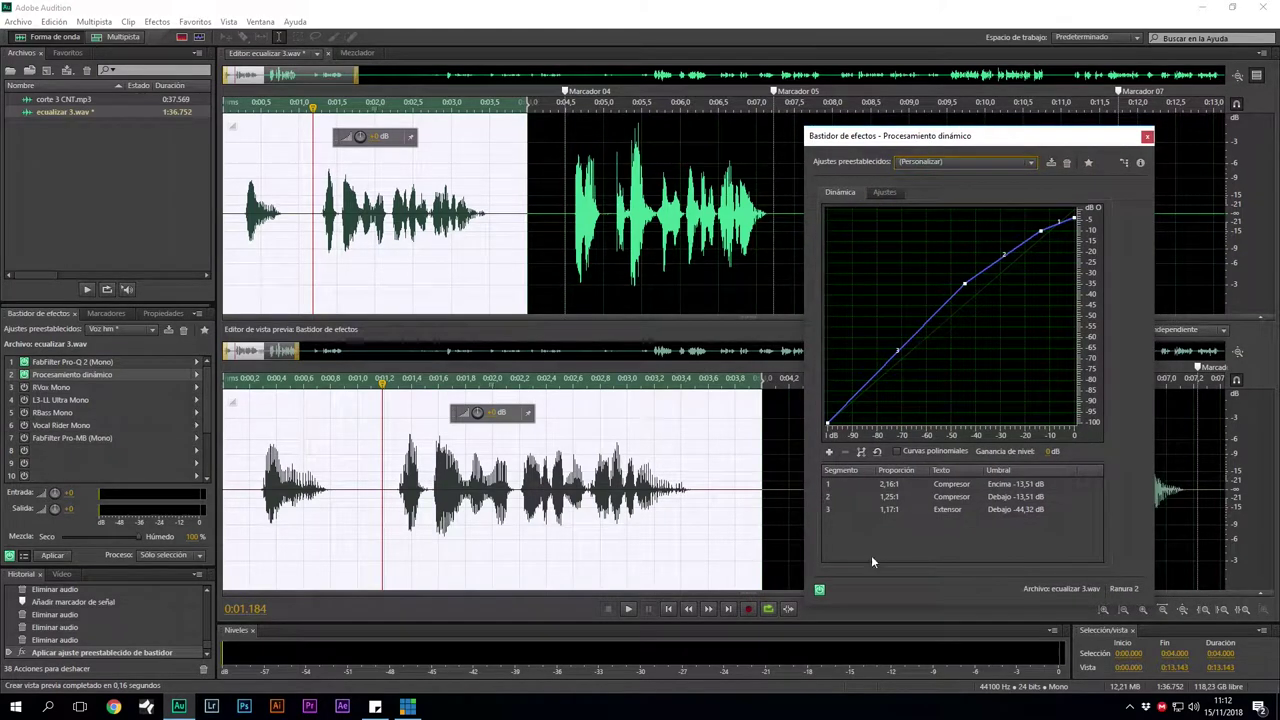
Switch the equalizer in slot 1 and the dynamics effect in slot 2 off and on to compare the preview waveform
{"action": "left_click", "coordinate": [24, 374]}
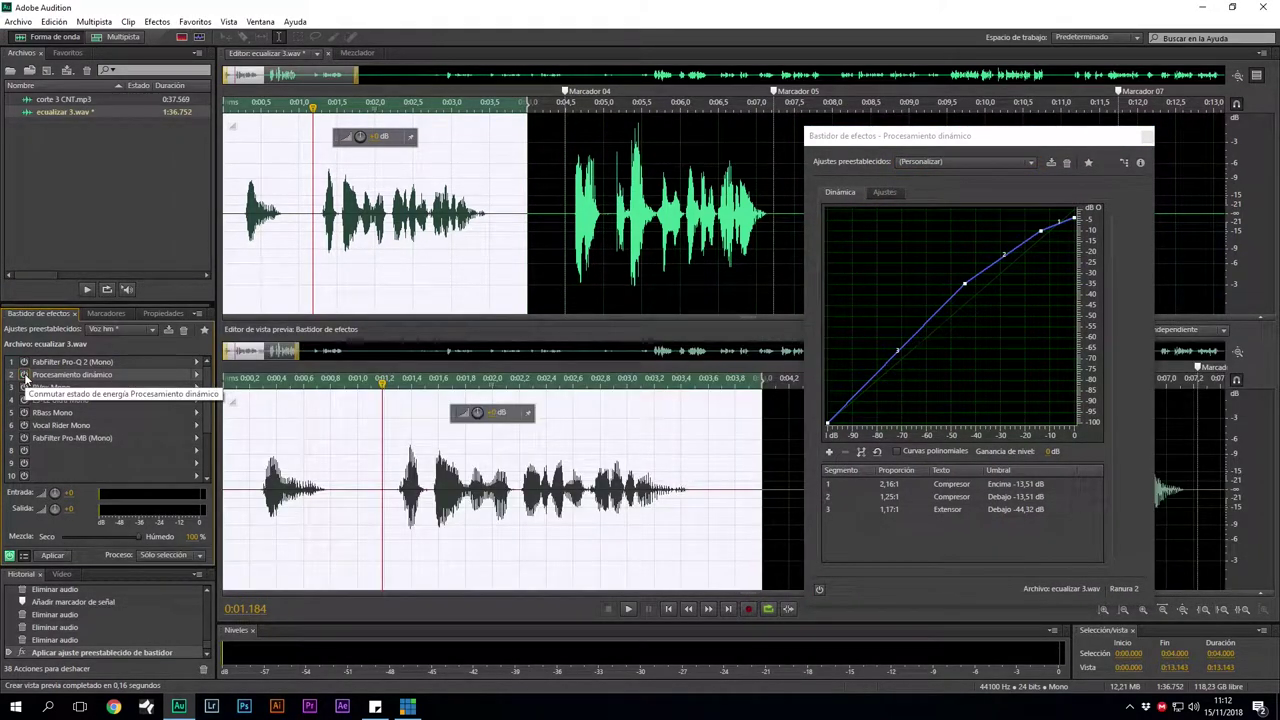
{"action": "left_click", "coordinate": [24, 375]}
{"action": "left_click", "coordinate": [24, 368]}
{"action": "left_click", "coordinate": [24, 367]}
{"action": "left_click", "coordinate": [24, 365]}
{"action": "left_click", "coordinate": [24, 363]}
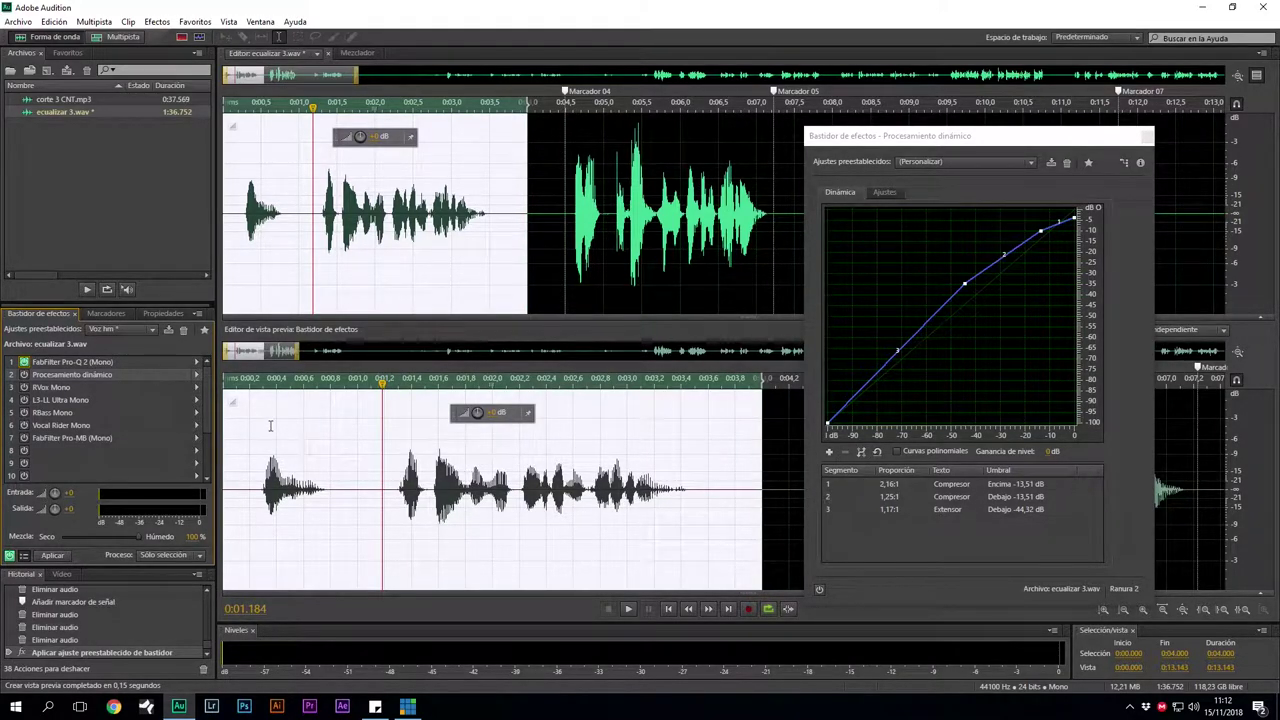
{"action": "left_click", "coordinate": [24, 375]}
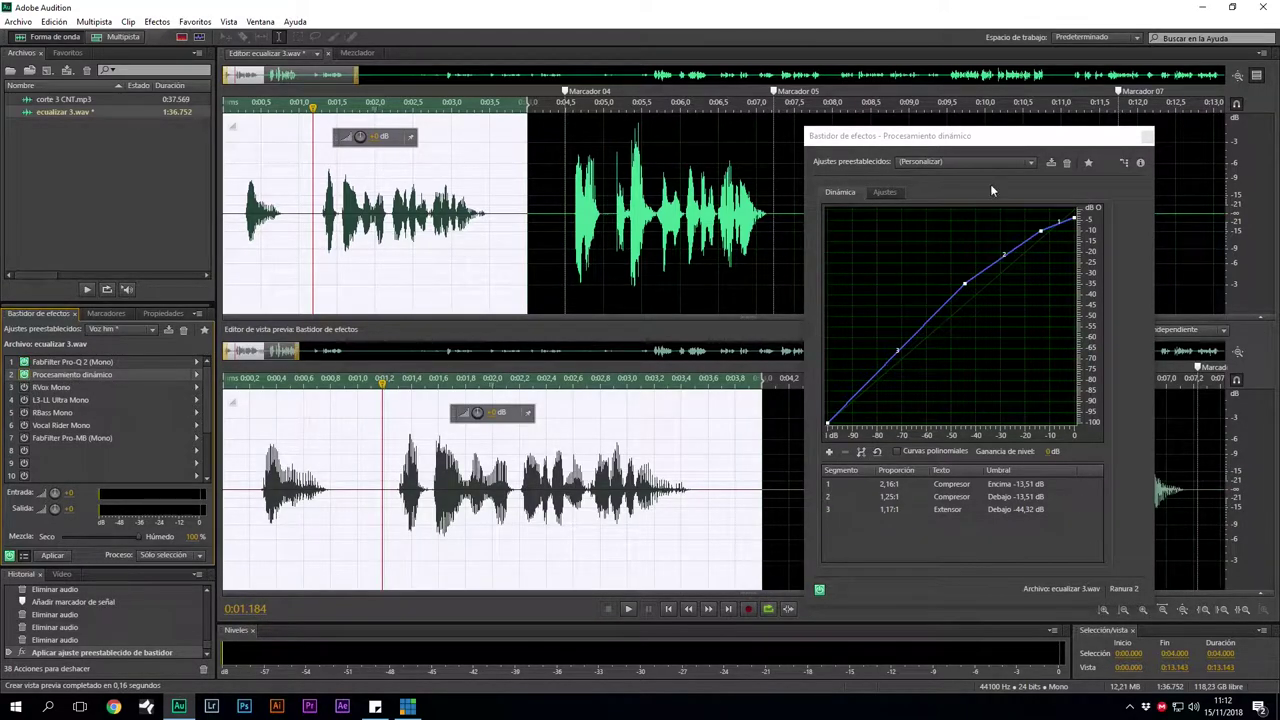
Compare the preview waveform with only the dynamics processing bypassed and active, leaving the effect on
{"action": "left_click_drag", "start_coordinate": [985, 135], "coordinate": [849, 127]}
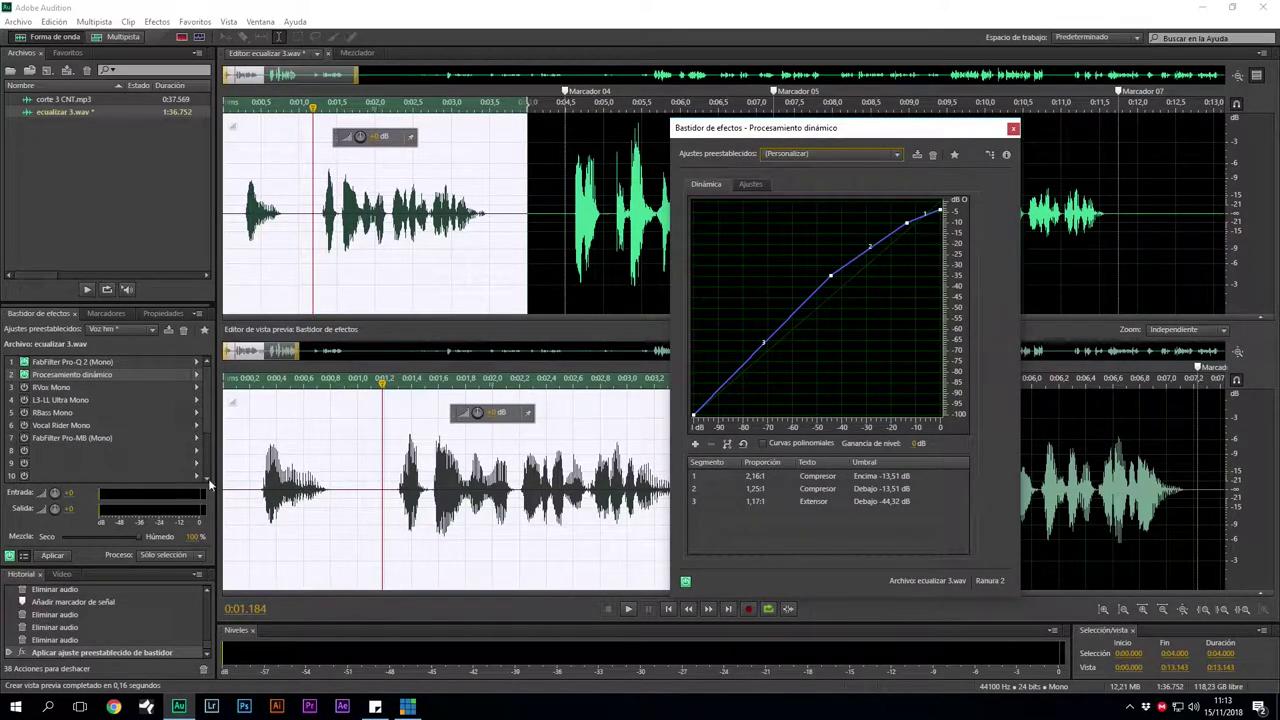
{"action": "left_click", "coordinate": [685, 582]}
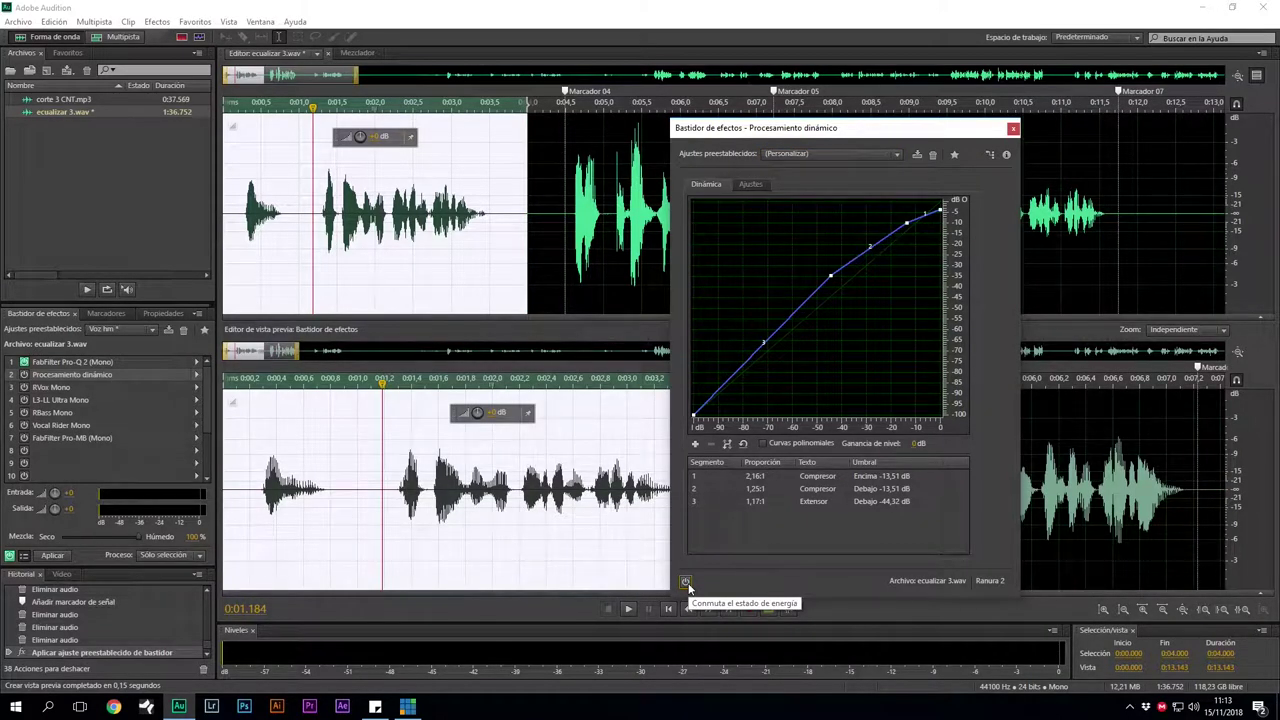
{"action": "left_click", "coordinate": [685, 582]}
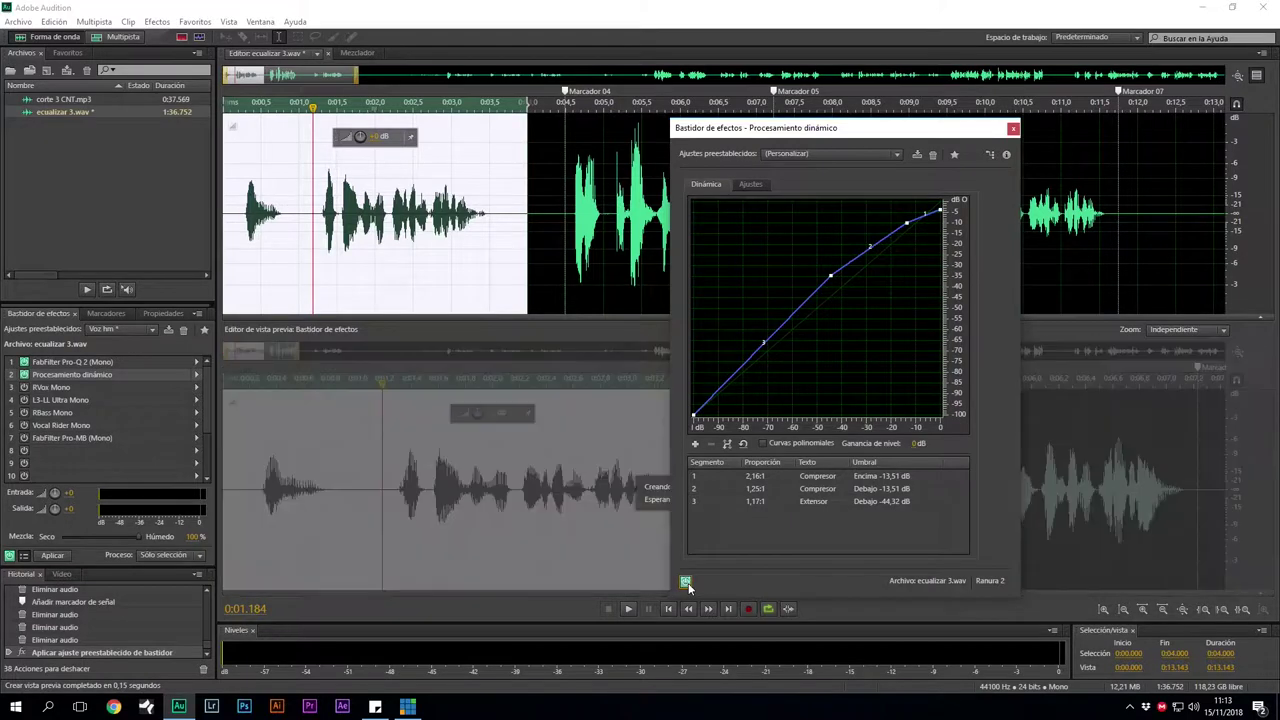
{"action": "left_click", "coordinate": [685, 582]}
{"action": "left_click", "coordinate": [685, 582]}
{"action": "left_click", "coordinate": [685, 582]}
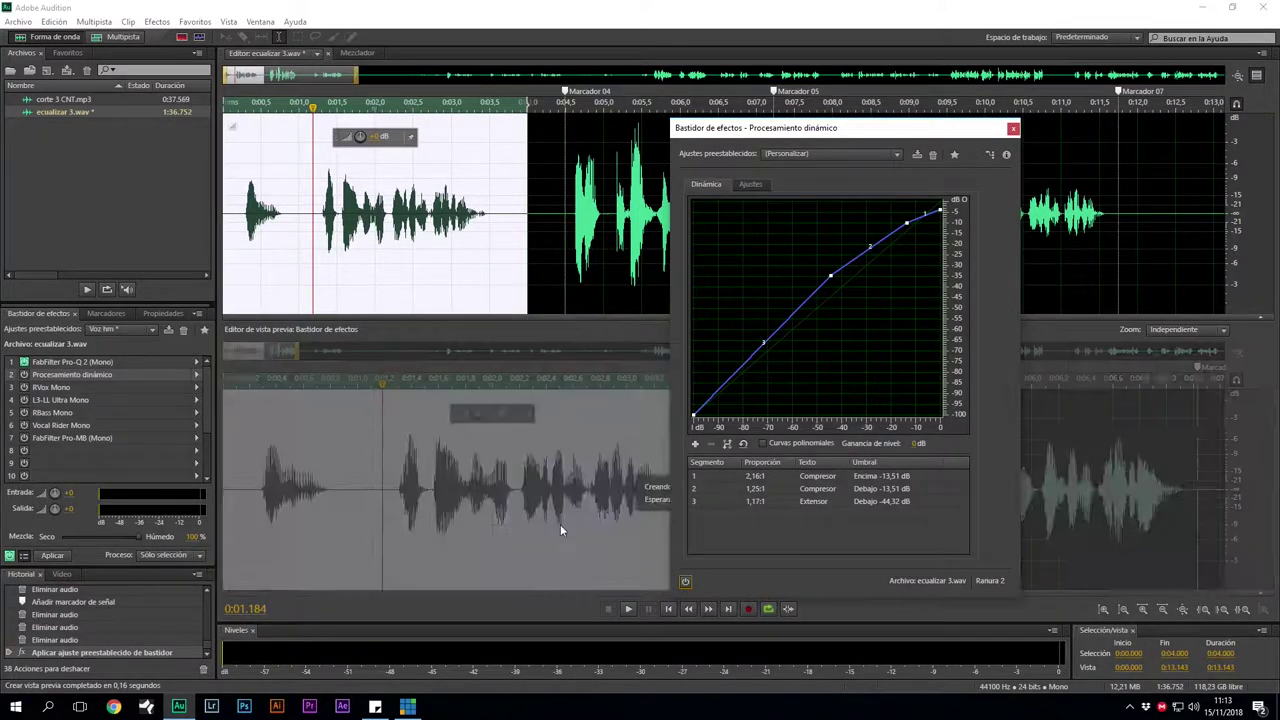
{"action": "left_click", "coordinate": [686, 581]}
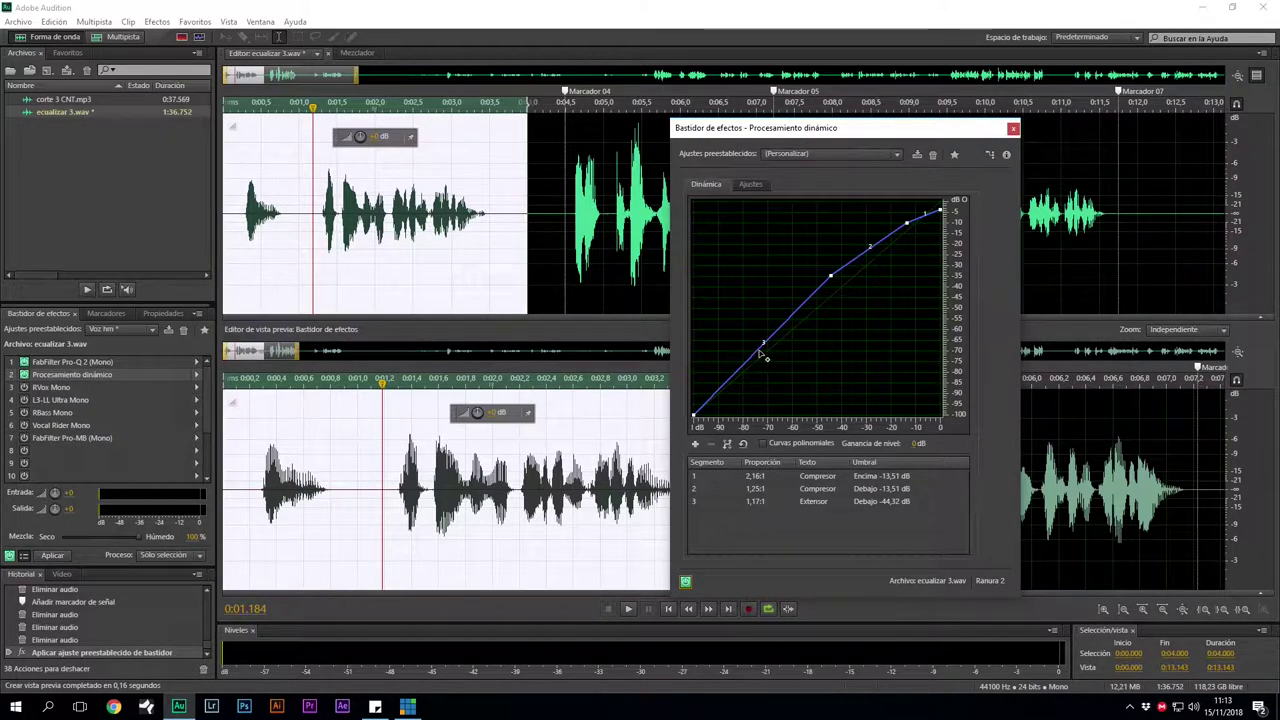
Reshape the dynamics curve, moving its middle point to about -43 dB in and -37.8 dB out and its upper threshold to about -12.16 dB
{"action": "mouse_move", "coordinate": [830, 277]}
{"action": "left_click_drag", "start_coordinate": [839, 283], "coordinate": [842, 290]}
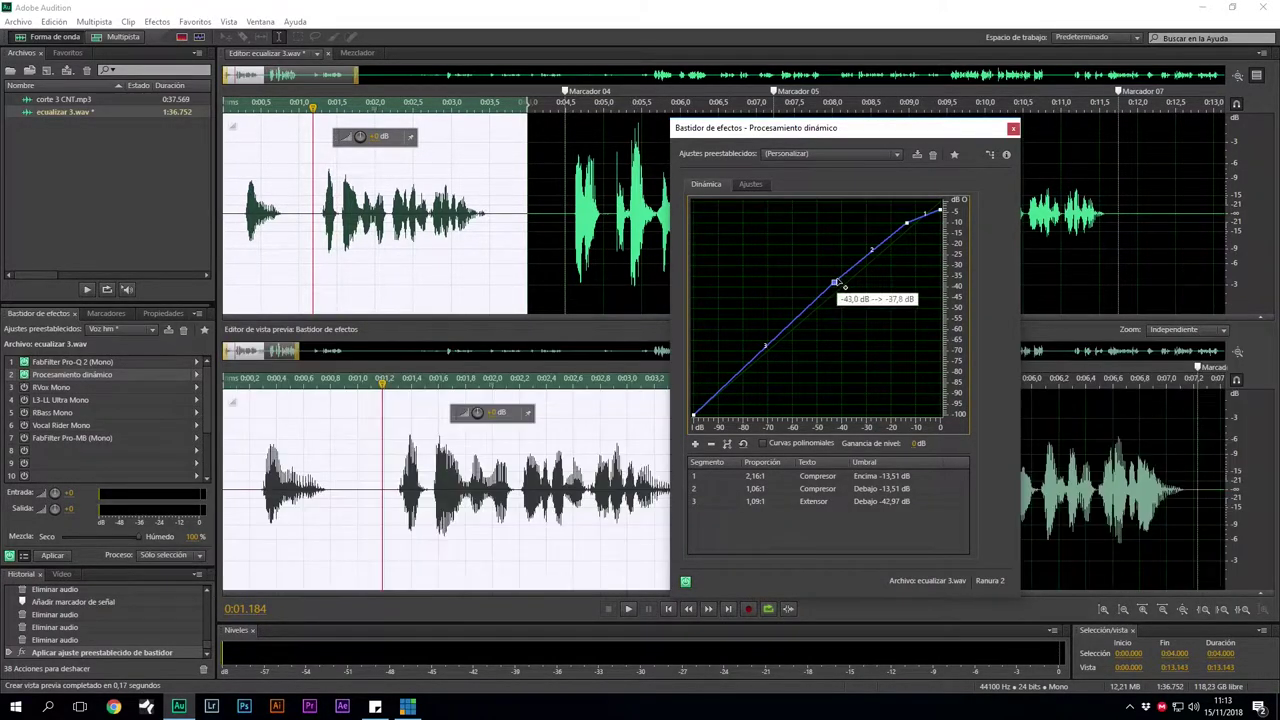
{"action": "mouse_move", "coordinate": [914, 230]}
{"action": "left_click_drag", "start_coordinate": [908, 224], "coordinate": [910, 222]}
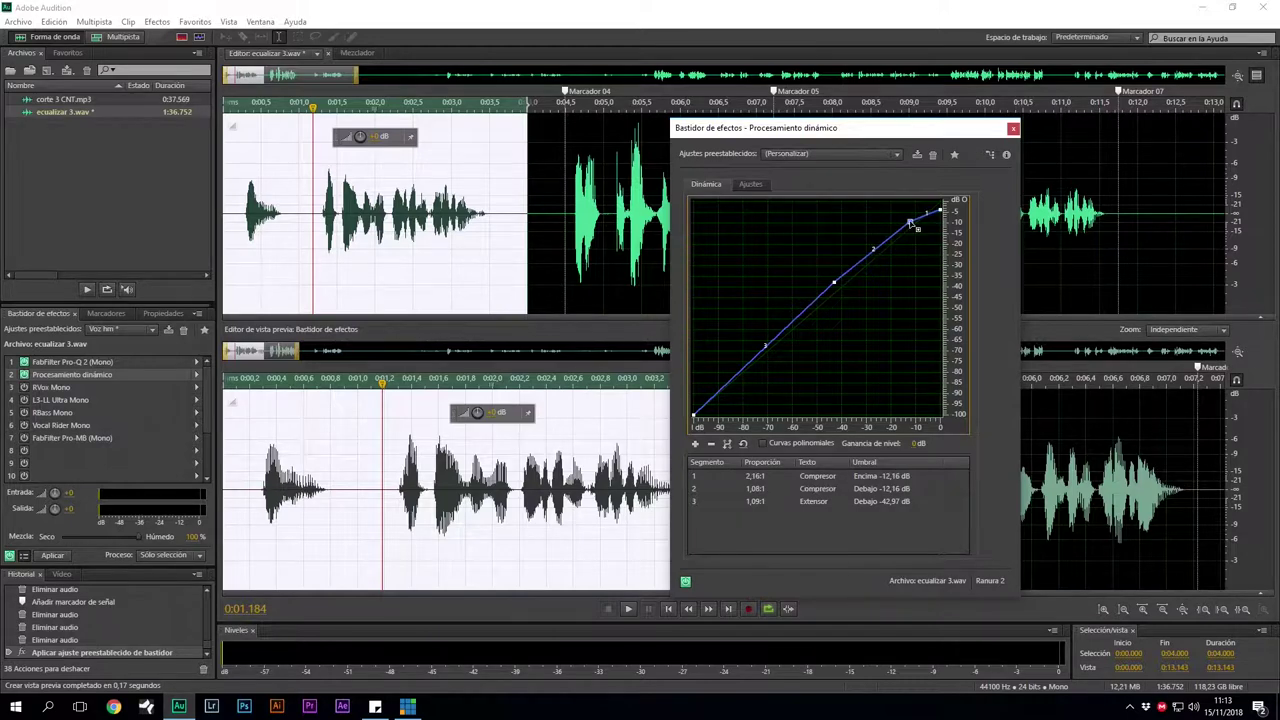
{"action": "mouse_move", "coordinate": [940, 214]}
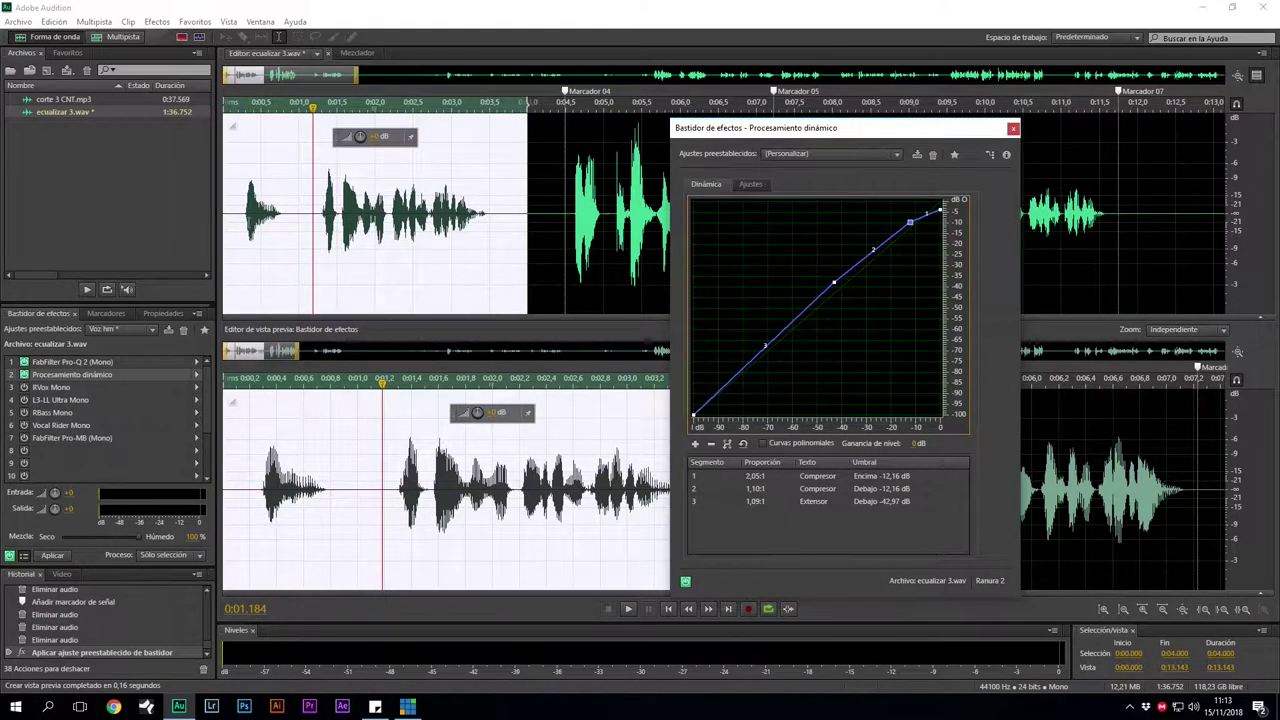
Play the selected voice to compare it with the dynamics effect and the whole rack bypassed and active, and close the dynamics window
{"action": "left_click", "coordinate": [236, 110]}
{"action": "key", "text": "space"}
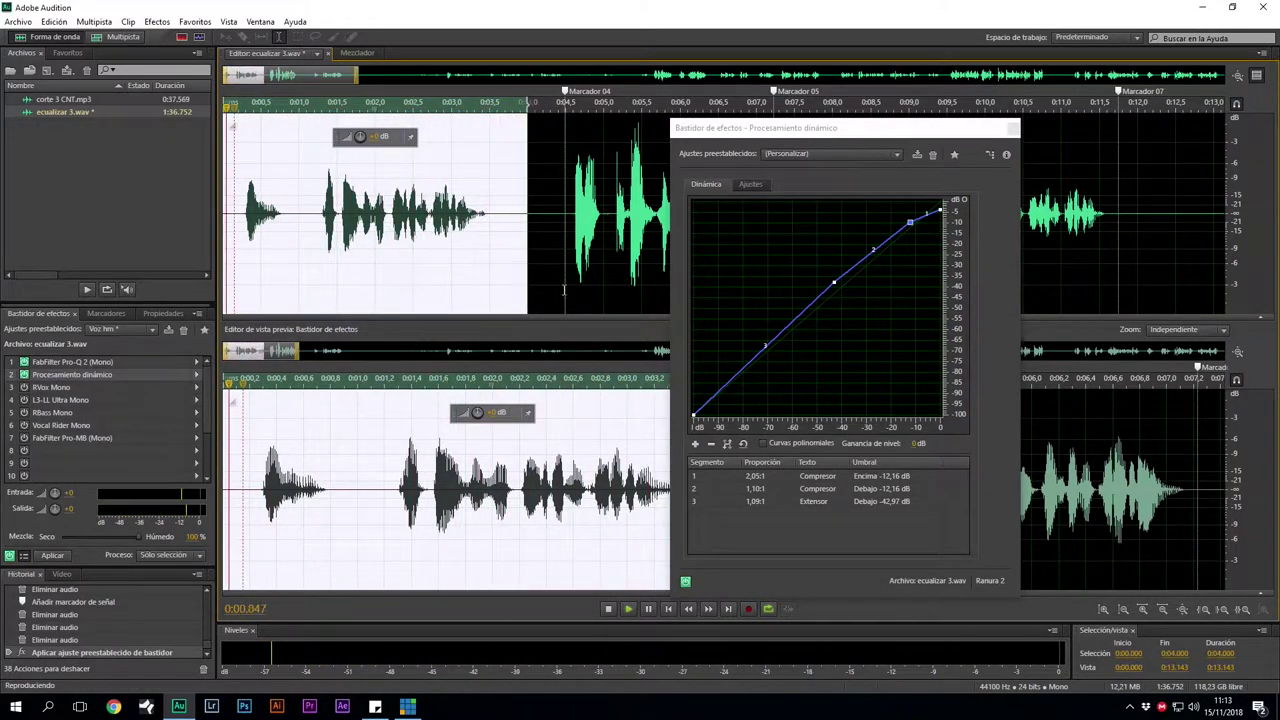
{"action": "left_click", "coordinate": [685, 581]}
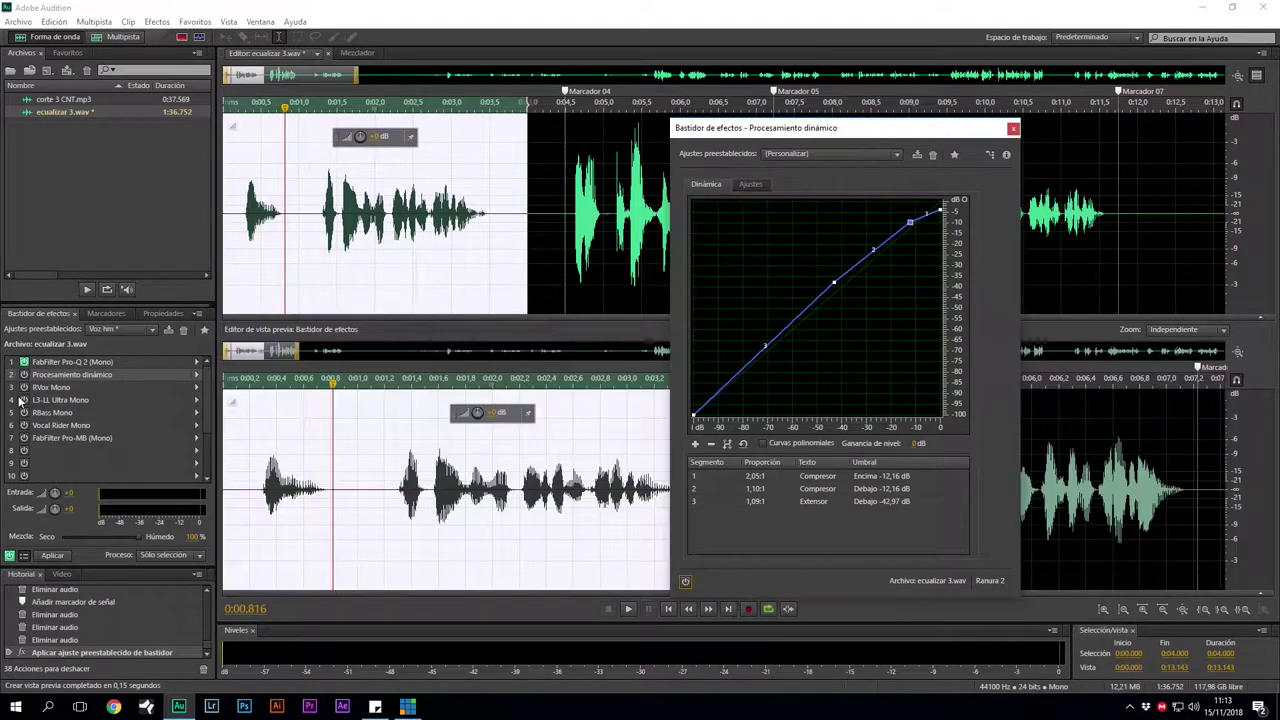
{"action": "left_click", "coordinate": [24, 374]}
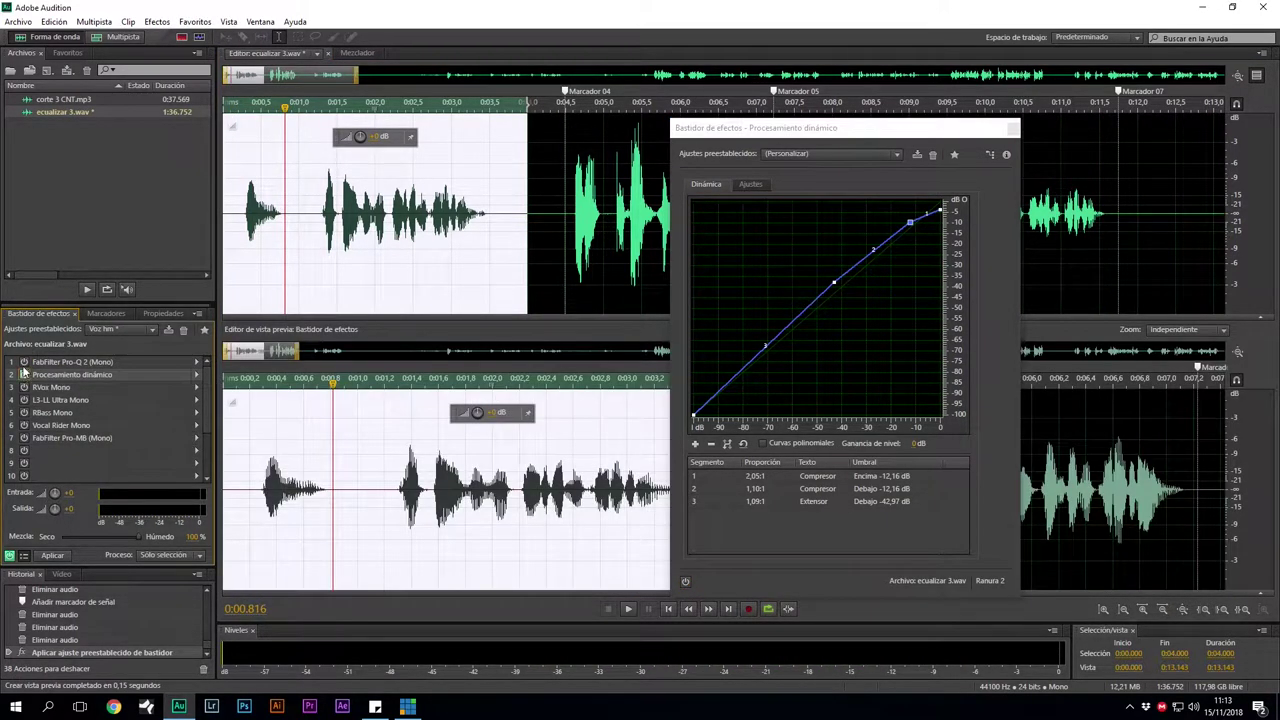
{"action": "left_click", "coordinate": [9, 555]}
{"action": "key", "text": "space"}
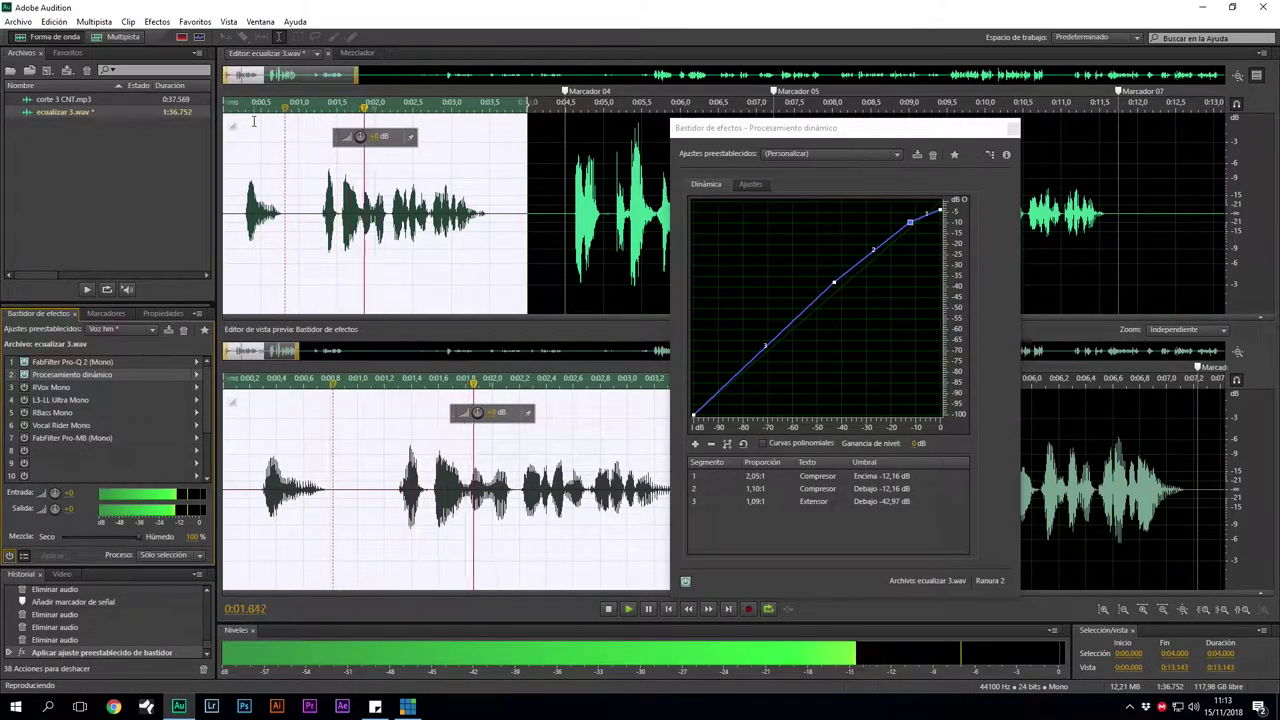
{"action": "left_click", "coordinate": [11, 557]}
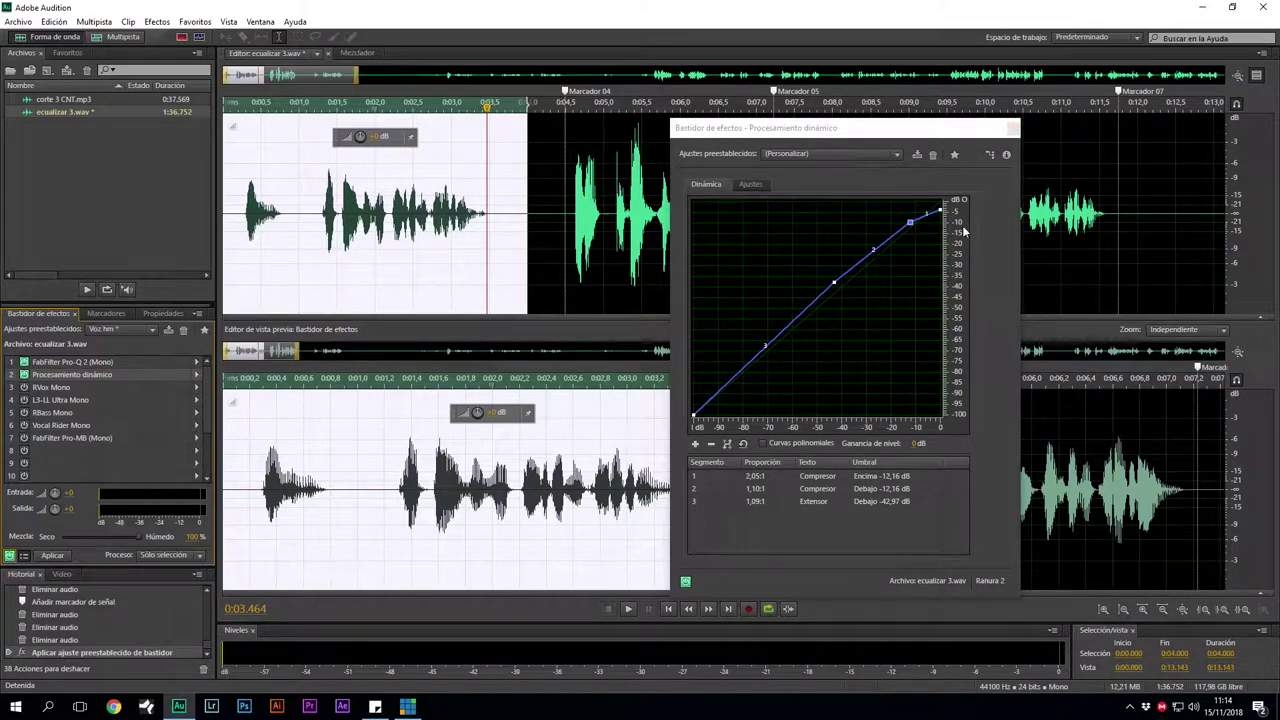
{"action": "left_click", "coordinate": [1012, 127]}
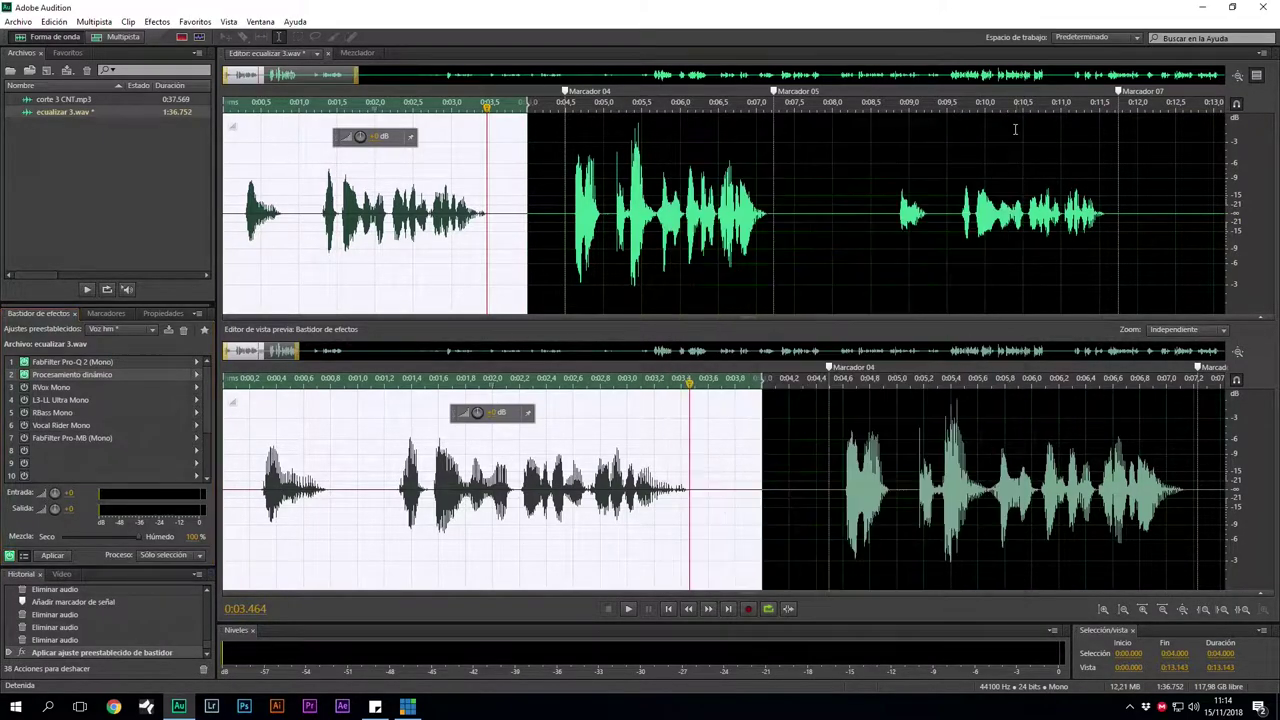
Enable RVox Mono in slot 3 and open its window clear of the selected preview waveform
{"action": "left_click", "coordinate": [23, 387]}
{"action": "double_click", "coordinate": [50, 387]}
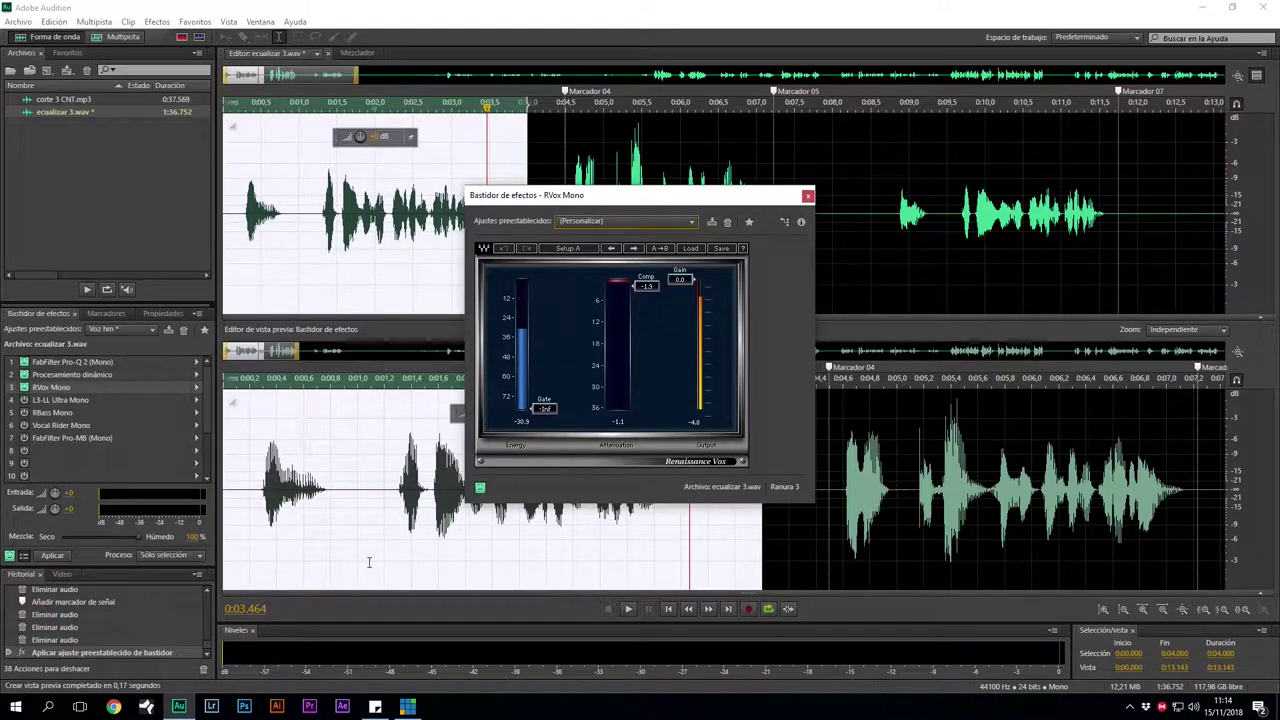
{"action": "left_click_drag", "start_coordinate": [658, 197], "coordinate": [861, 199]}
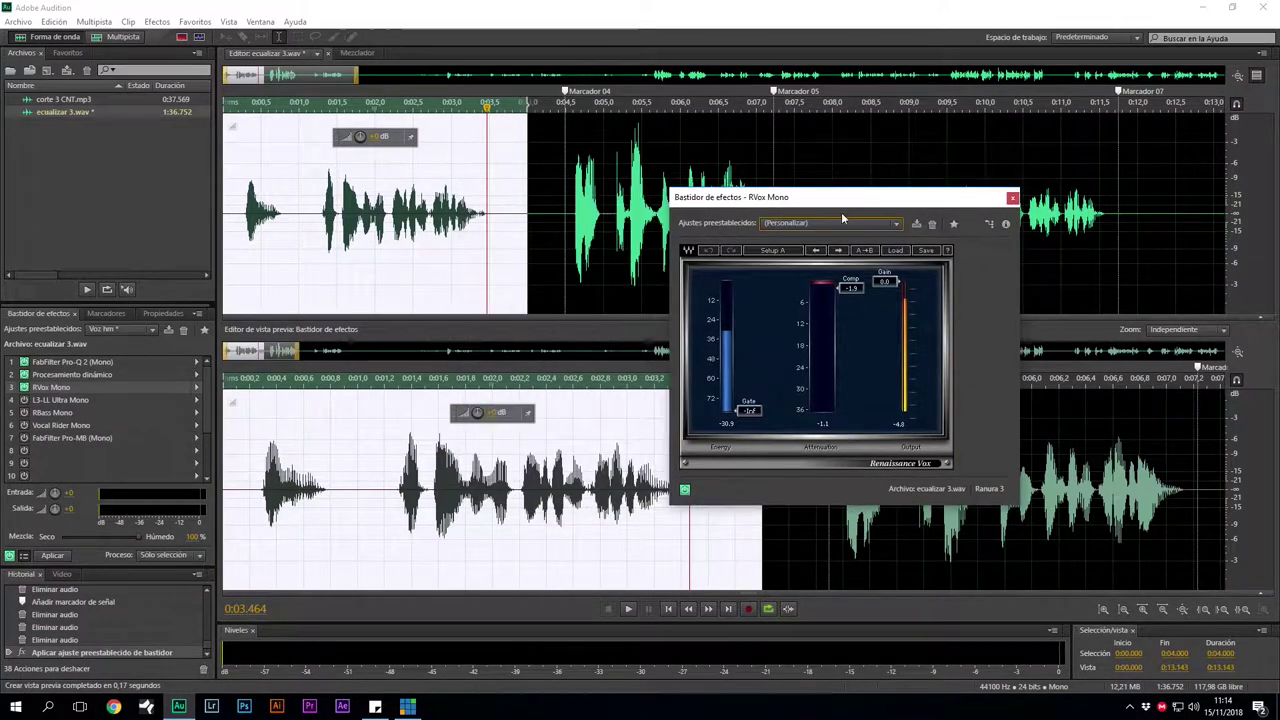
Compare the preview waveform with RVox Mono bypassed and active, leave it on, and close its window
{"action": "left_click", "coordinate": [684, 492]}
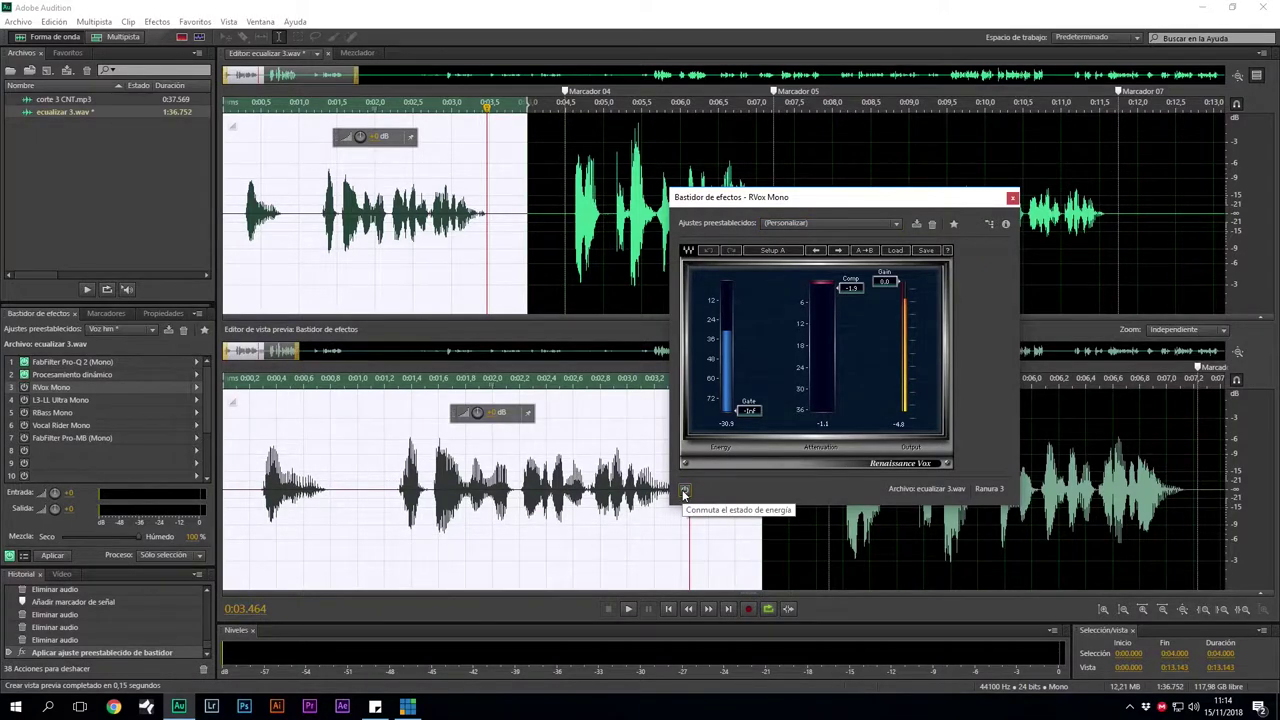
{"action": "left_click", "coordinate": [684, 492]}
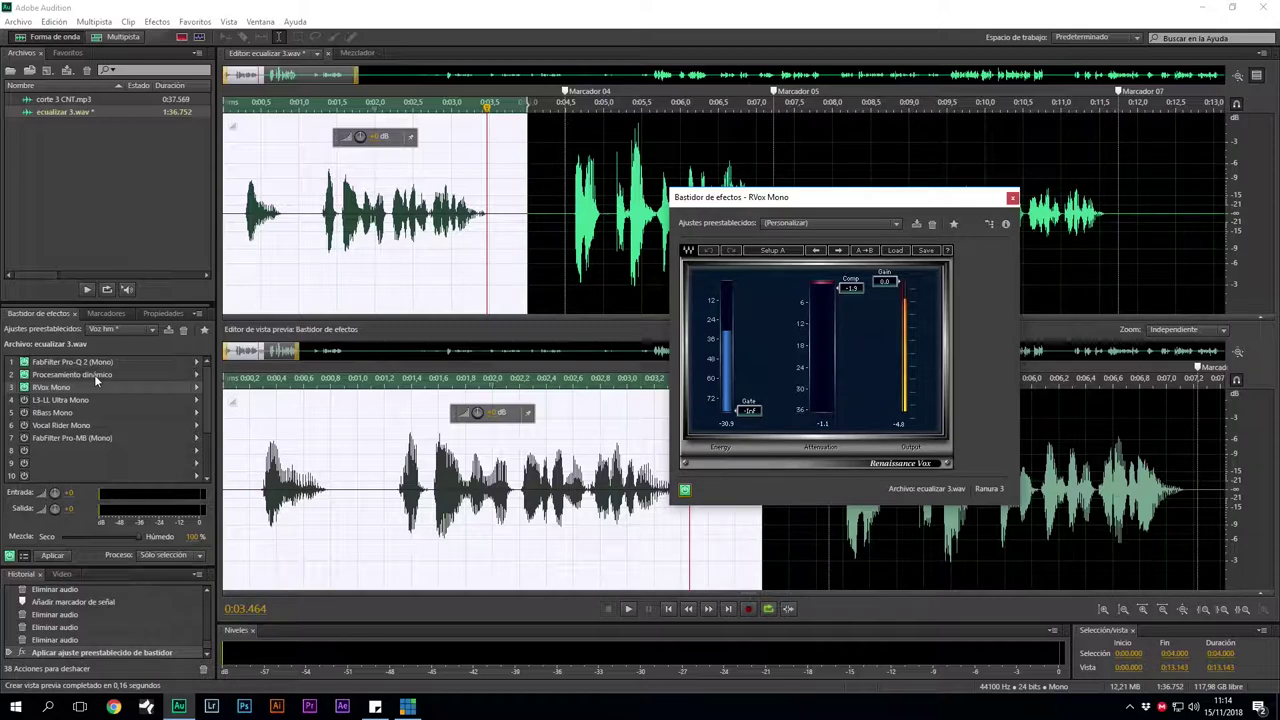
{"action": "left_click", "coordinate": [685, 490]}
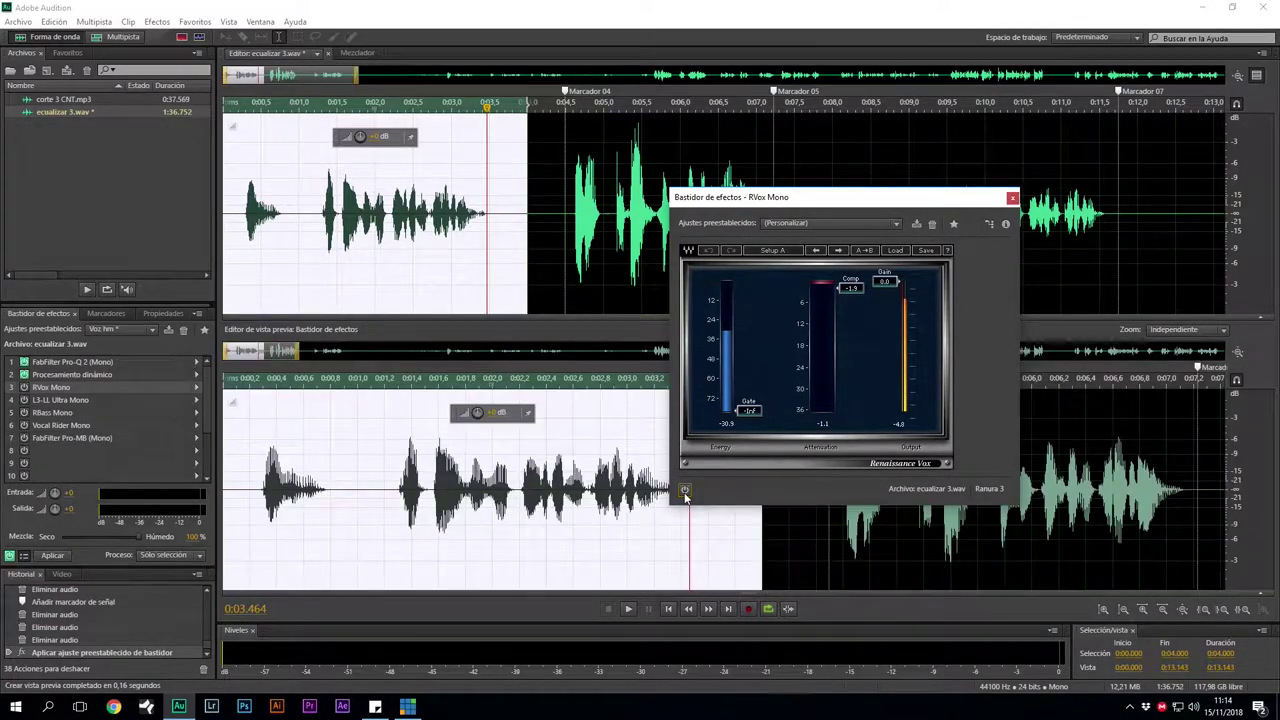
{"action": "left_click", "coordinate": [685, 490]}
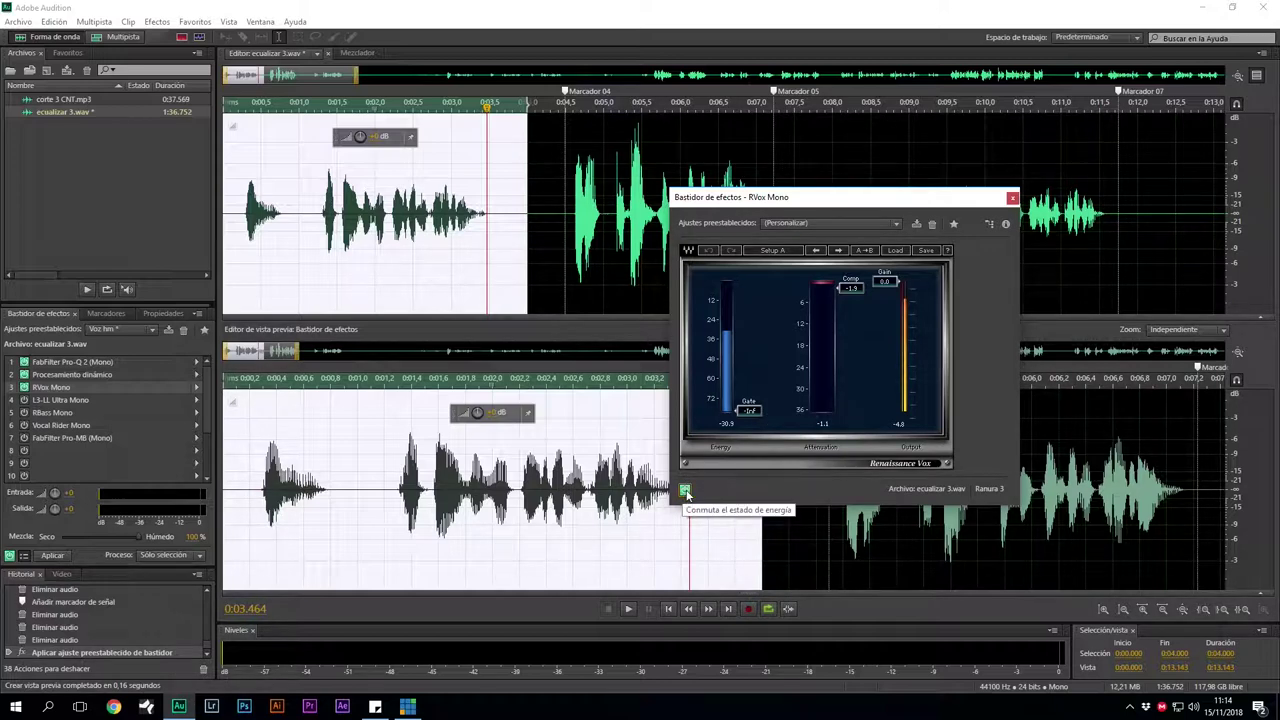
{"action": "left_click", "coordinate": [686, 492]}
{"action": "left_click", "coordinate": [686, 492]}
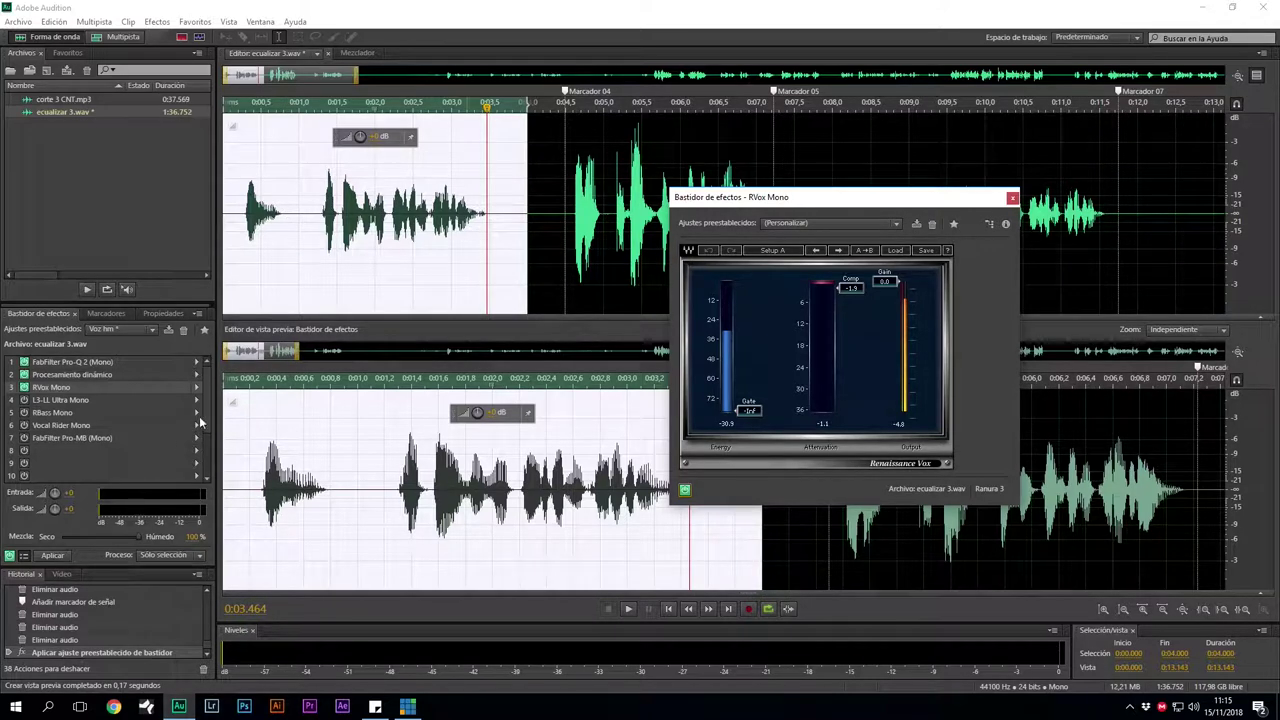
{"action": "left_click", "coordinate": [1012, 197]}
Enable L3-LL Ultra Mono in slot 4 and open its window clear of the selected preview waveform
{"action": "left_click", "coordinate": [24, 400]}
{"action": "left_click", "coordinate": [49, 402]}
{"action": "double_click", "coordinate": [49, 402]}
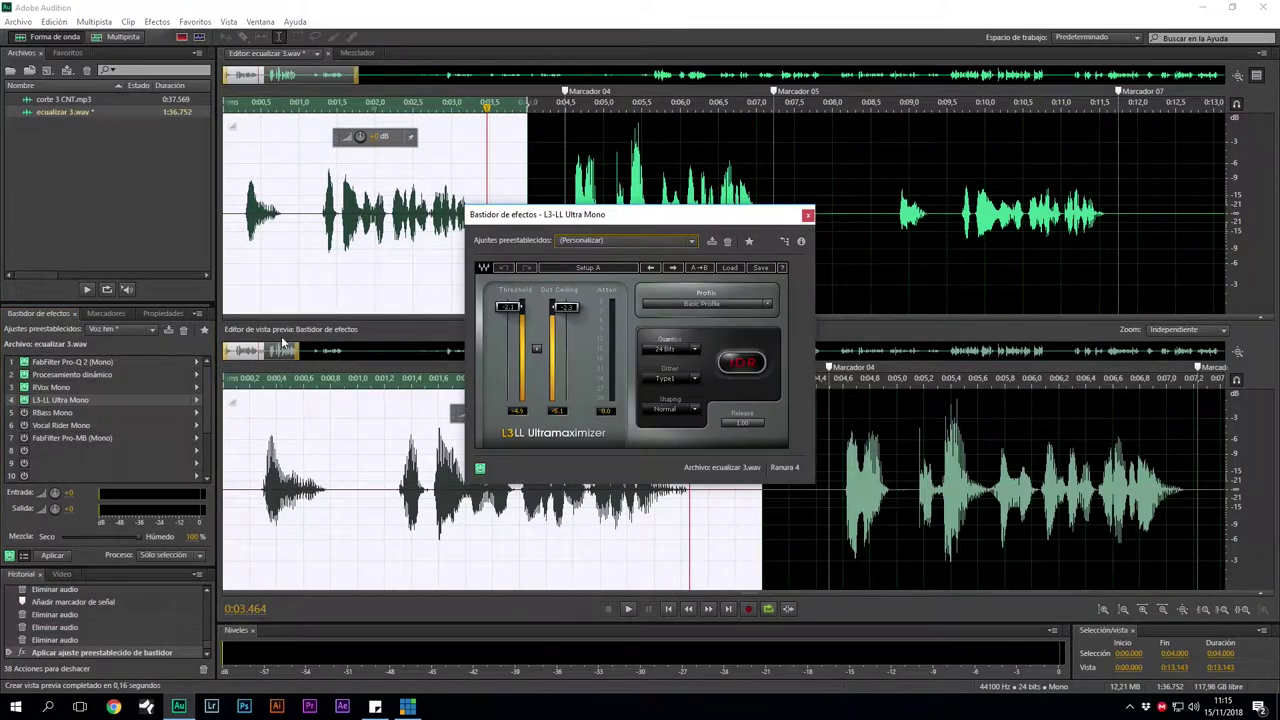
{"action": "left_click_drag", "start_coordinate": [667, 218], "coordinate": [936, 226]}
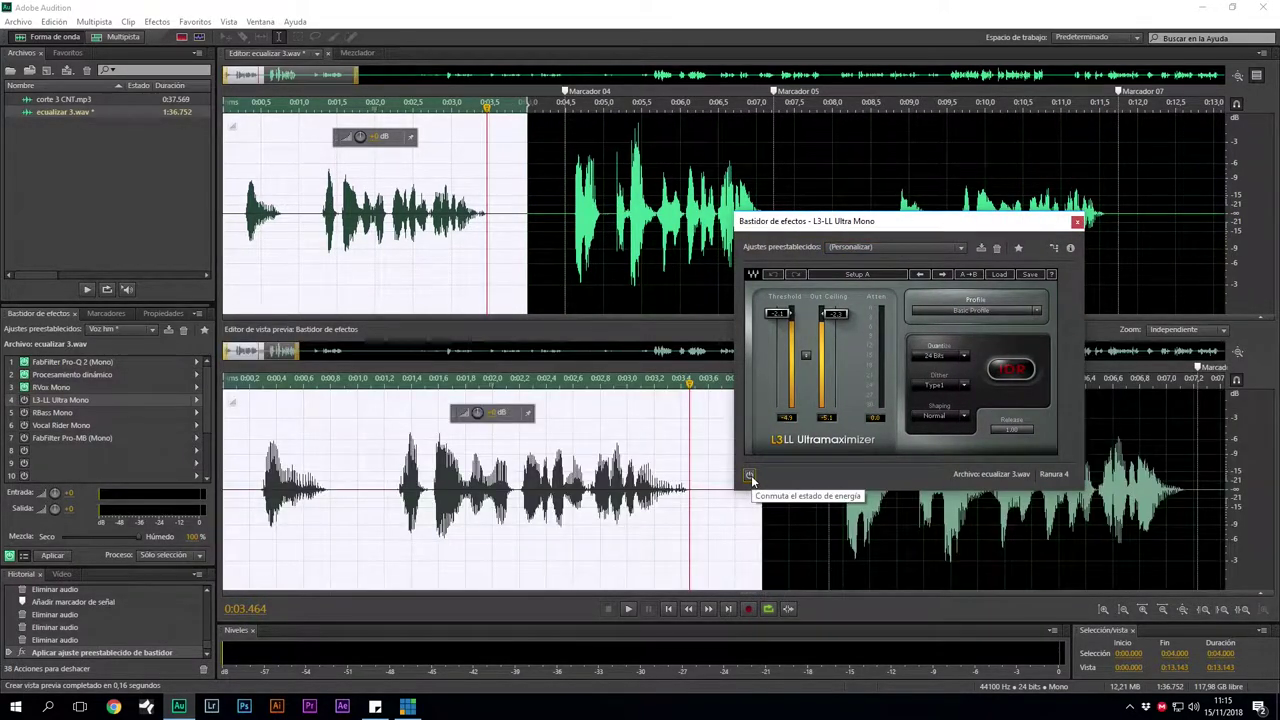
Compare the preview with L3-LL Ultra Mono bypassed and active, and briefly review the RVox Mono settings
{"action": "left_click", "coordinate": [750, 476]}
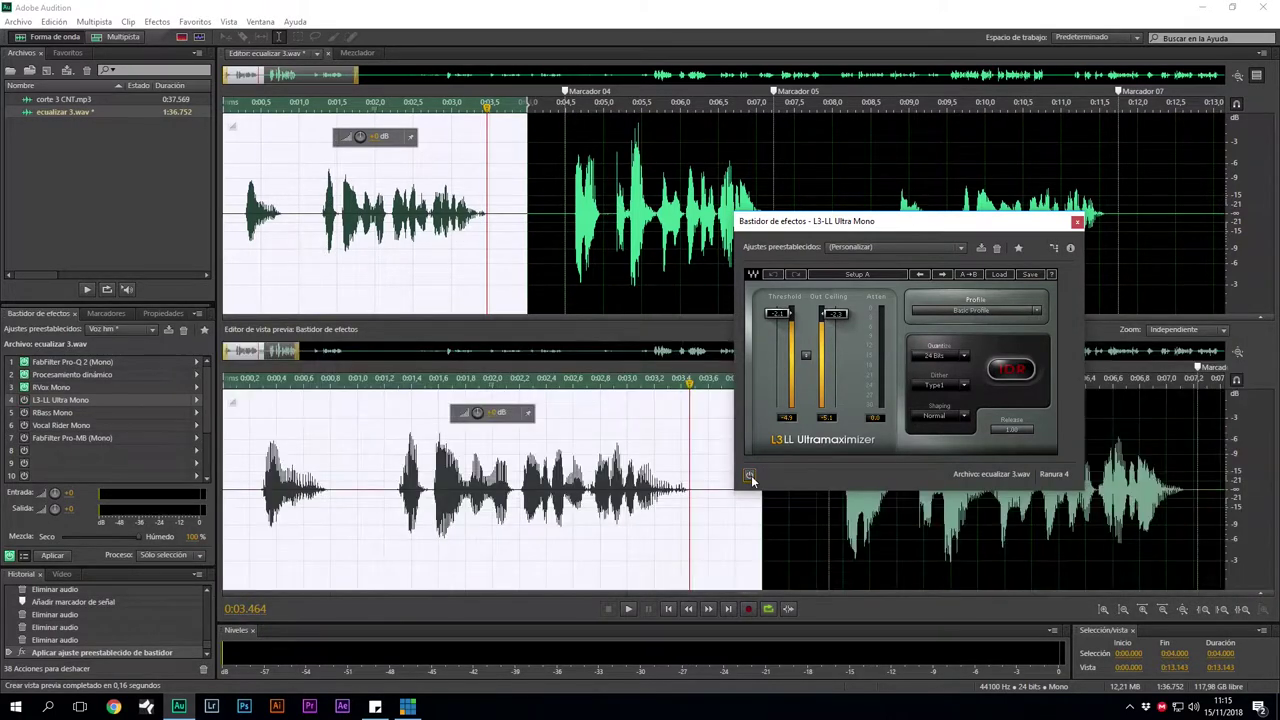
{"action": "left_click", "coordinate": [750, 476]}
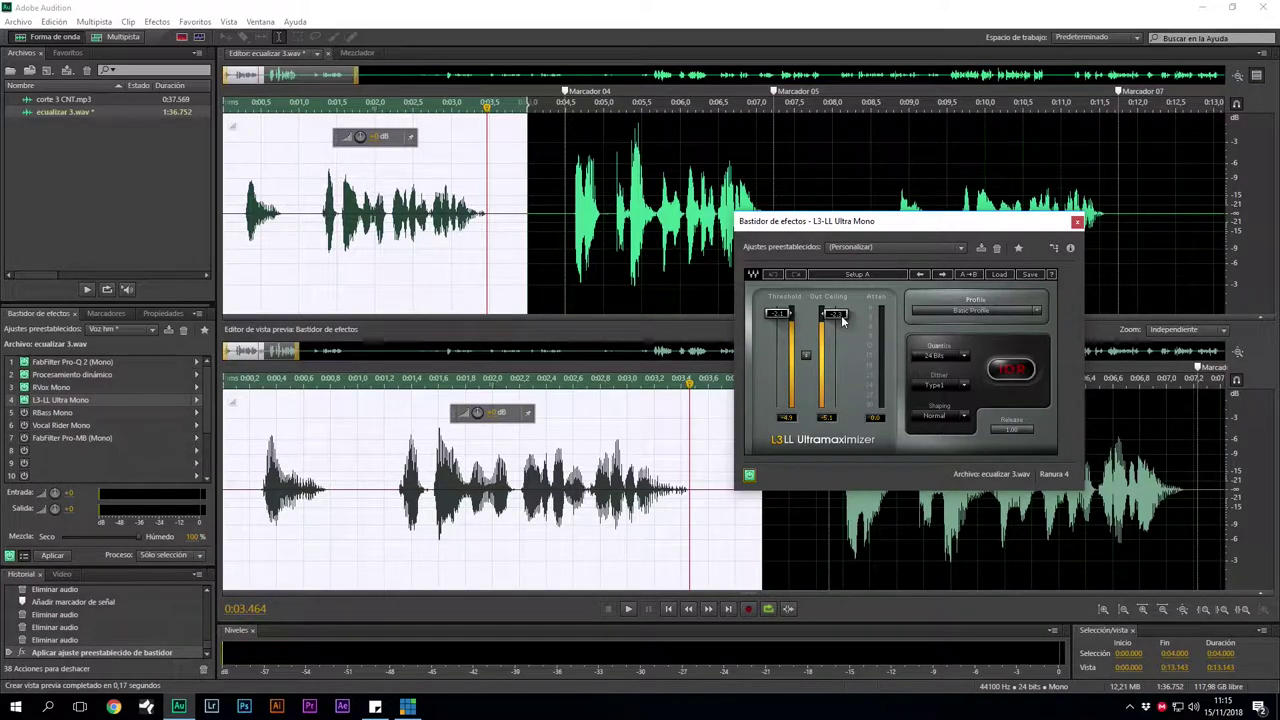
{"action": "double_click", "coordinate": [50, 387]}
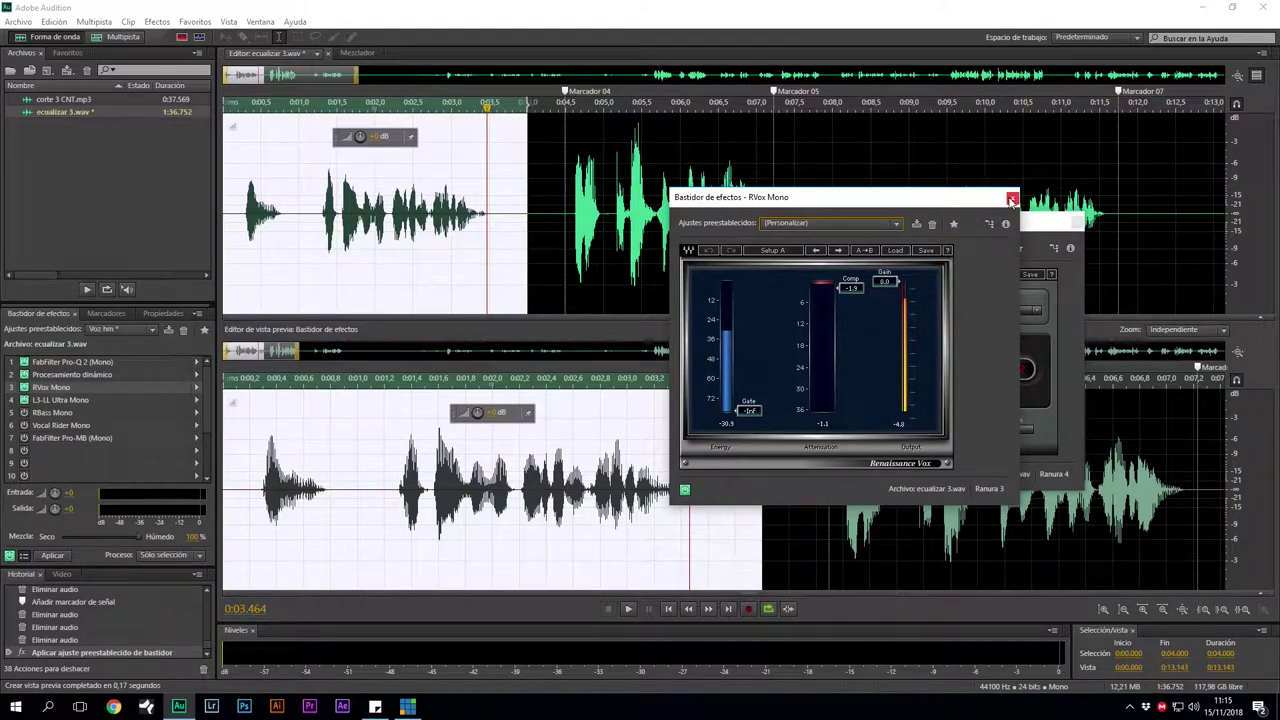
{"action": "left_click", "coordinate": [1012, 198]}
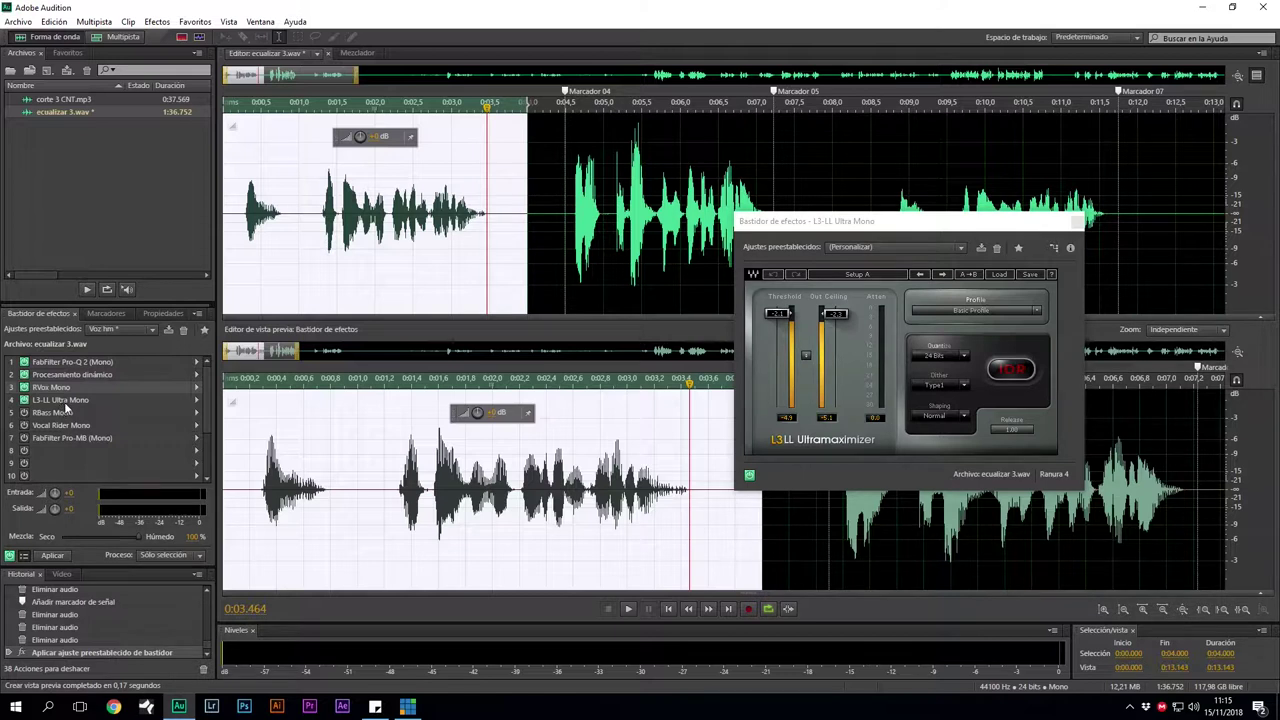
Play the selected voice passage twice with the L3-LL Ultra Mono limiter active, stopping playback each time
{"action": "key", "text": "Home"}
{"action": "key", "text": "space"}
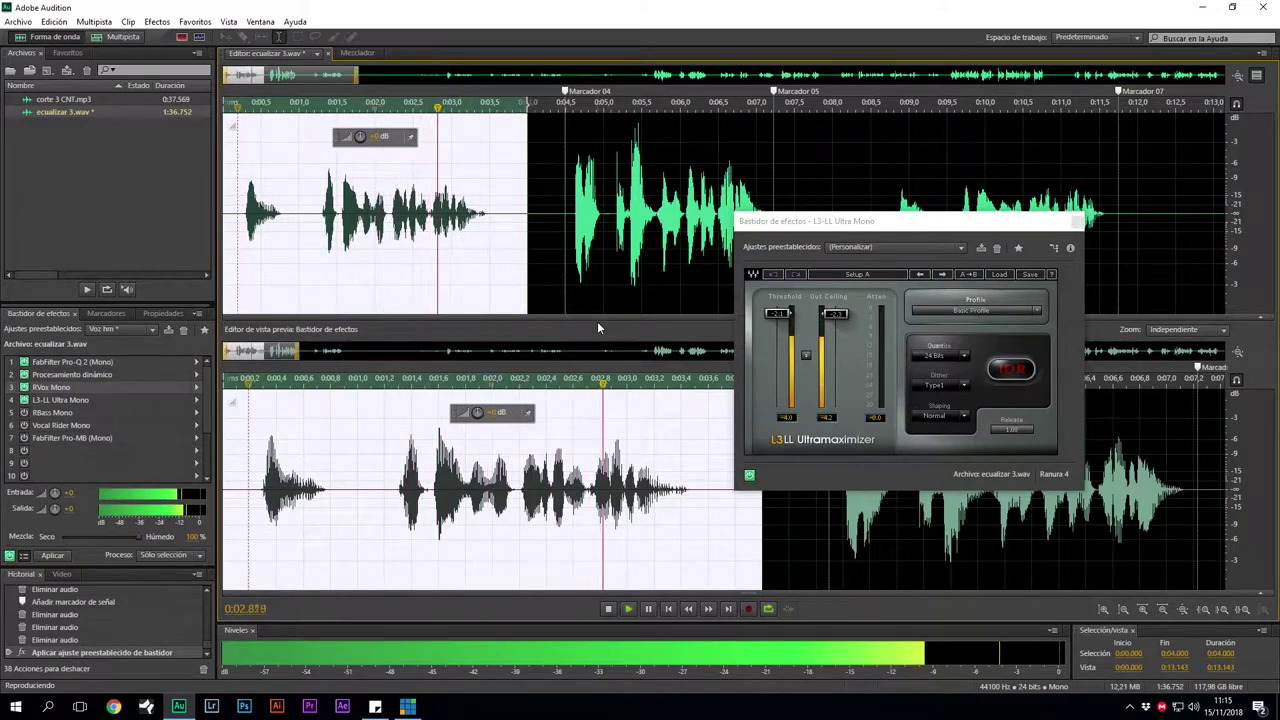
{"action": "key", "text": "space"}
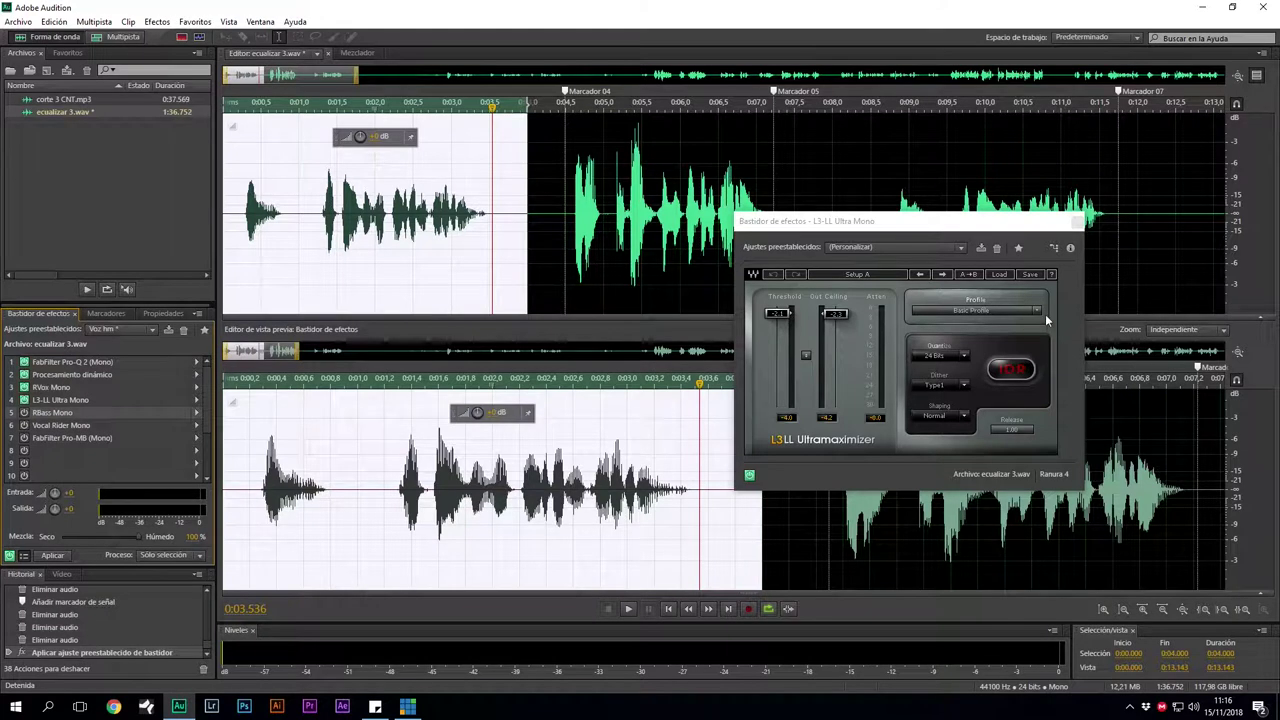
{"action": "left_click", "coordinate": [233, 107]}
{"action": "key", "text": "space"}
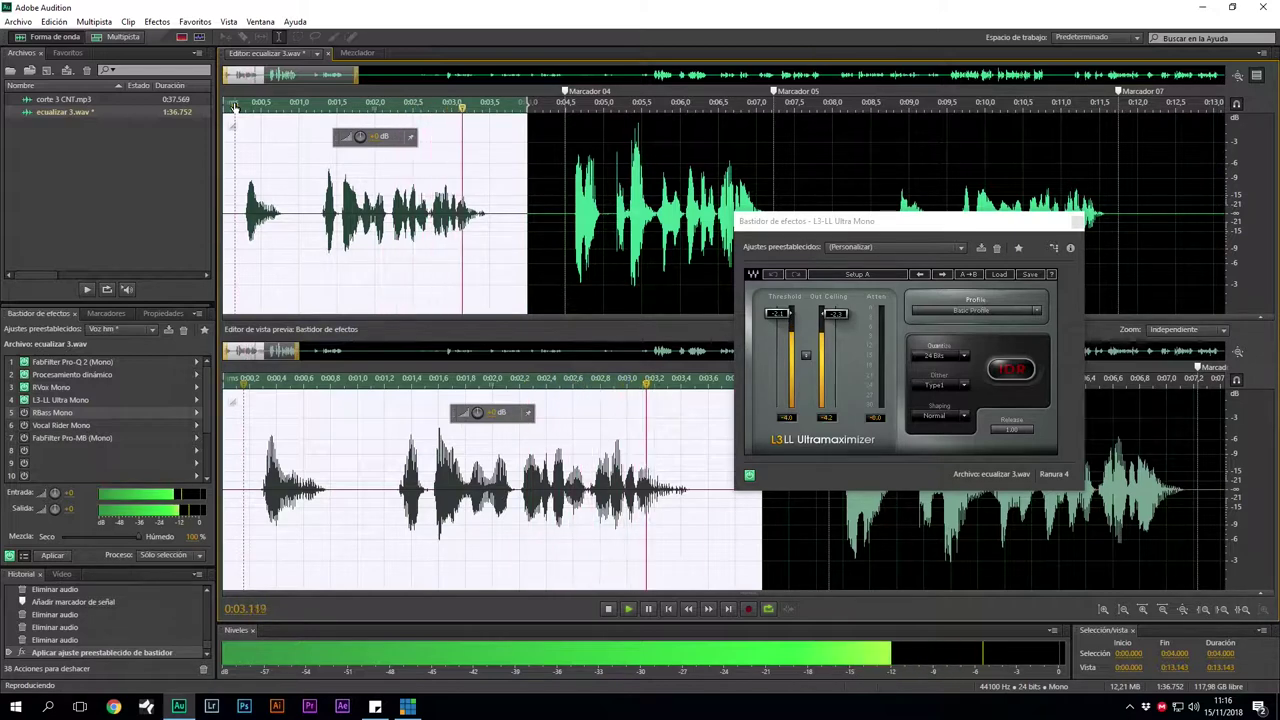
{"action": "key", "text": "space"}
Enable RBass Mono in slot 5, open its window clear of the selected waveform, and close the L3-LL Ultra Mono window
{"action": "left_click", "coordinate": [24, 412]}
{"action": "double_click", "coordinate": [55, 413]}
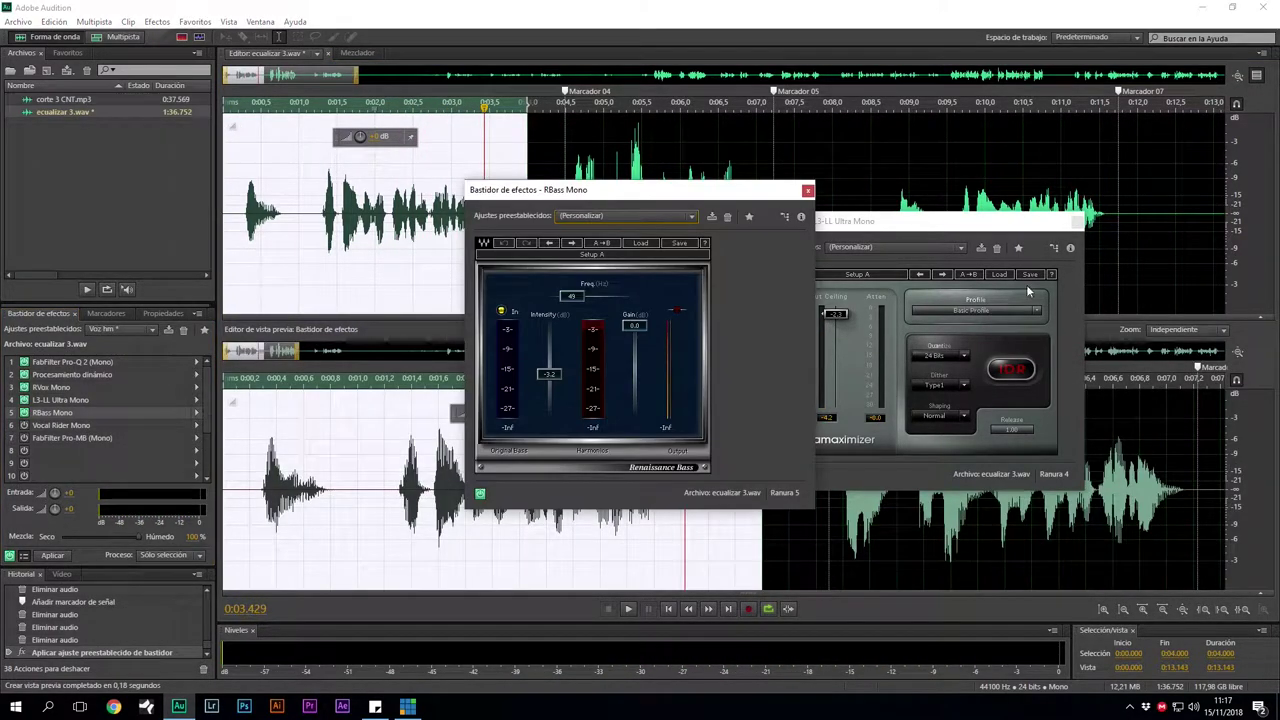
{"action": "left_click", "coordinate": [1076, 221]}
{"action": "left_click_drag", "start_coordinate": [672, 203], "coordinate": [803, 221]}
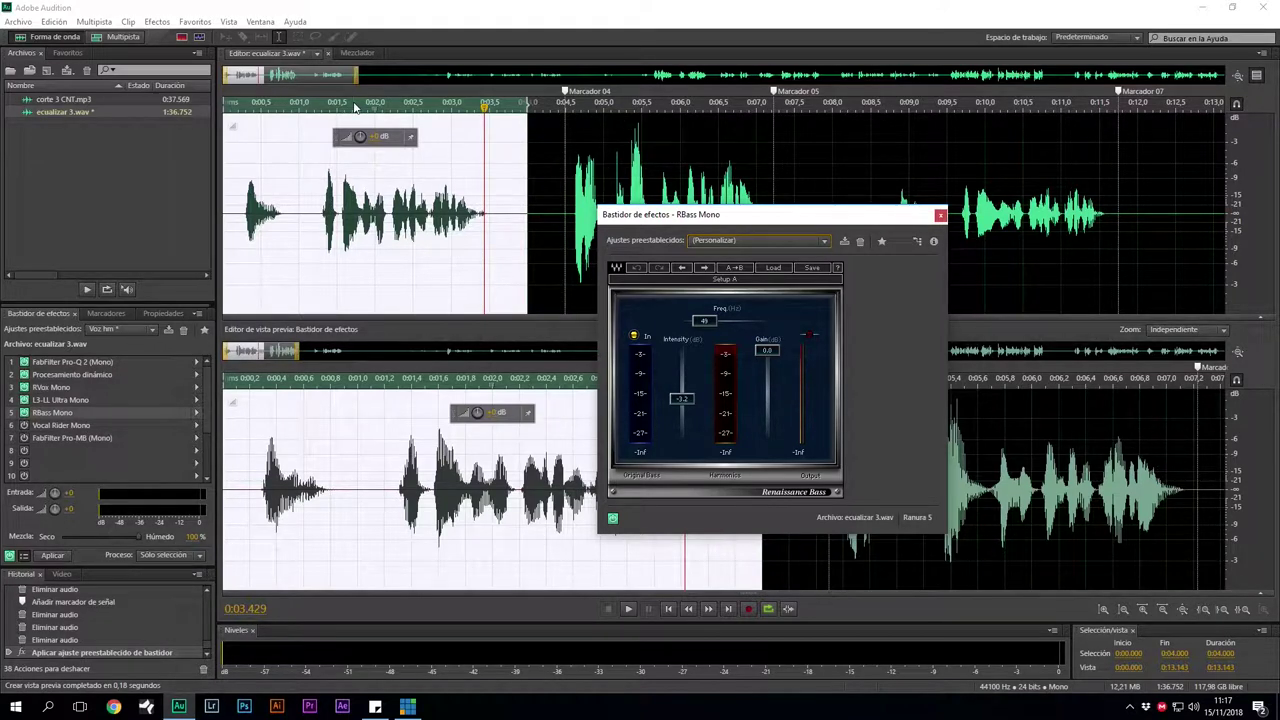
Play the selection with RBass Mono active and bypassed to compare the sound, then leave the effect on
{"action": "left_click", "coordinate": [242, 107]}
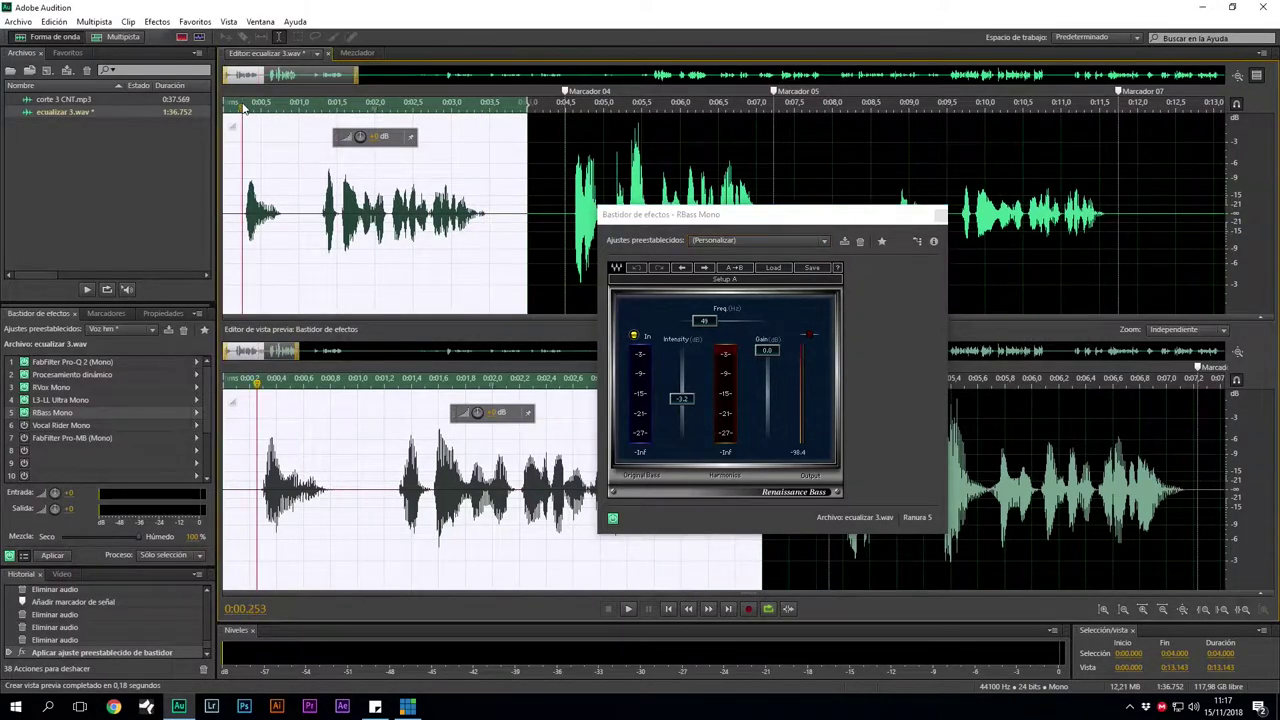
{"action": "key", "text": "space"}
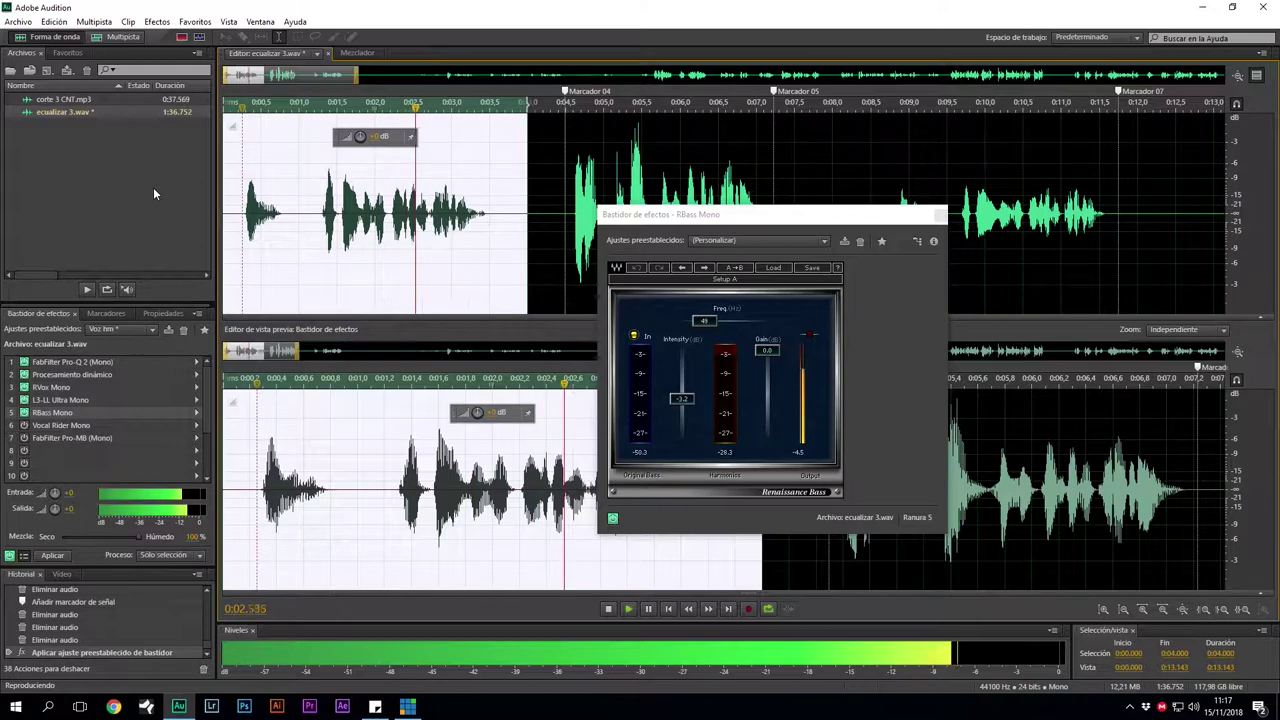
{"action": "key", "text": "space"}
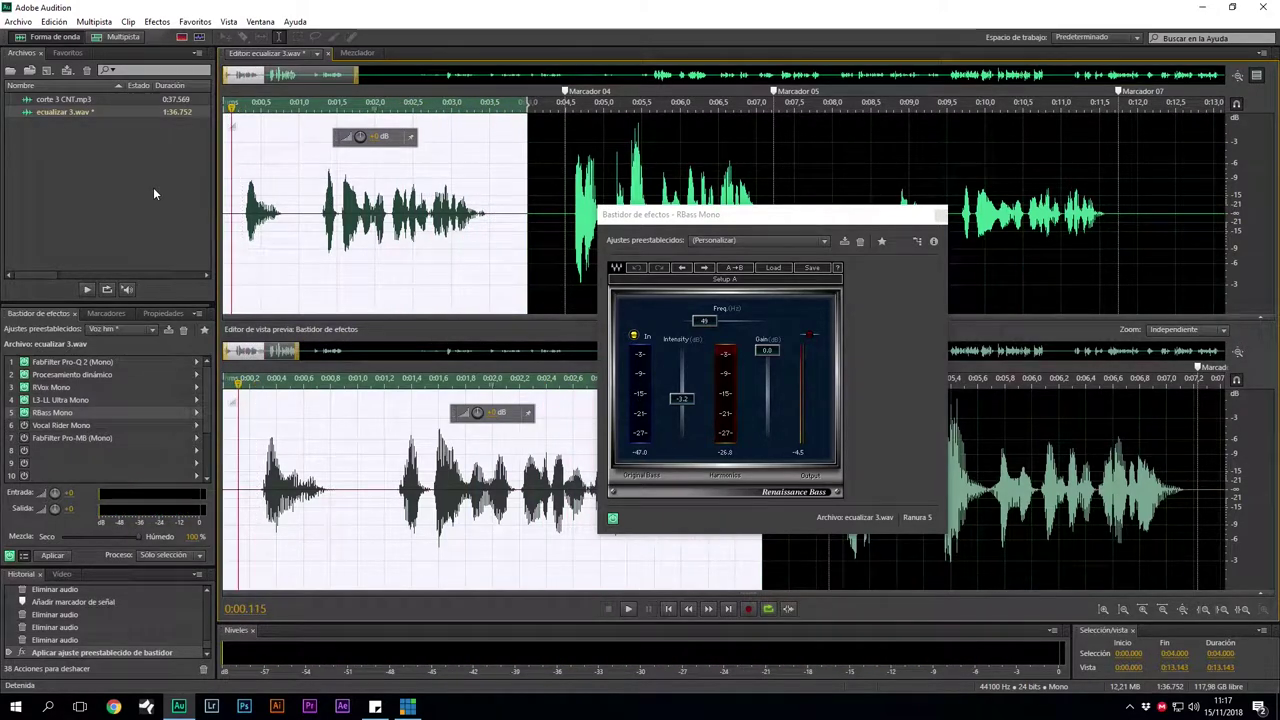
{"action": "left_click", "coordinate": [612, 518]}
{"action": "key", "text": "space"}
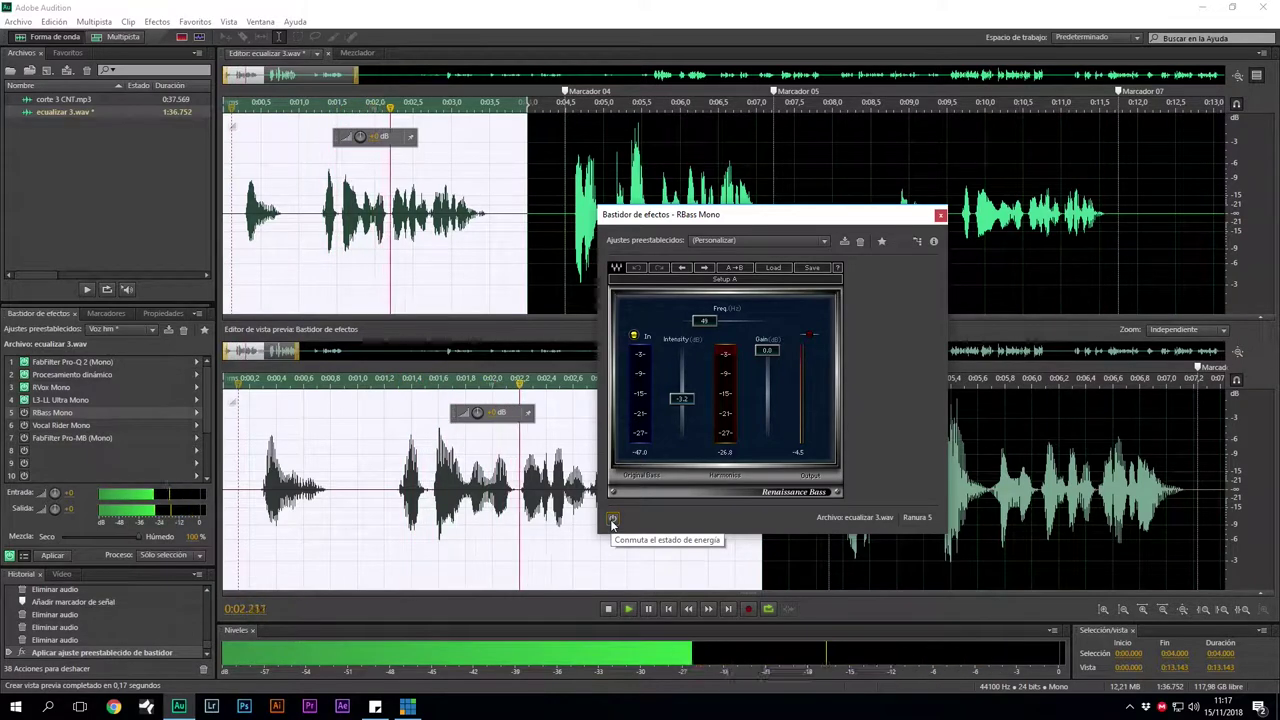
{"action": "left_click", "coordinate": [612, 519]}
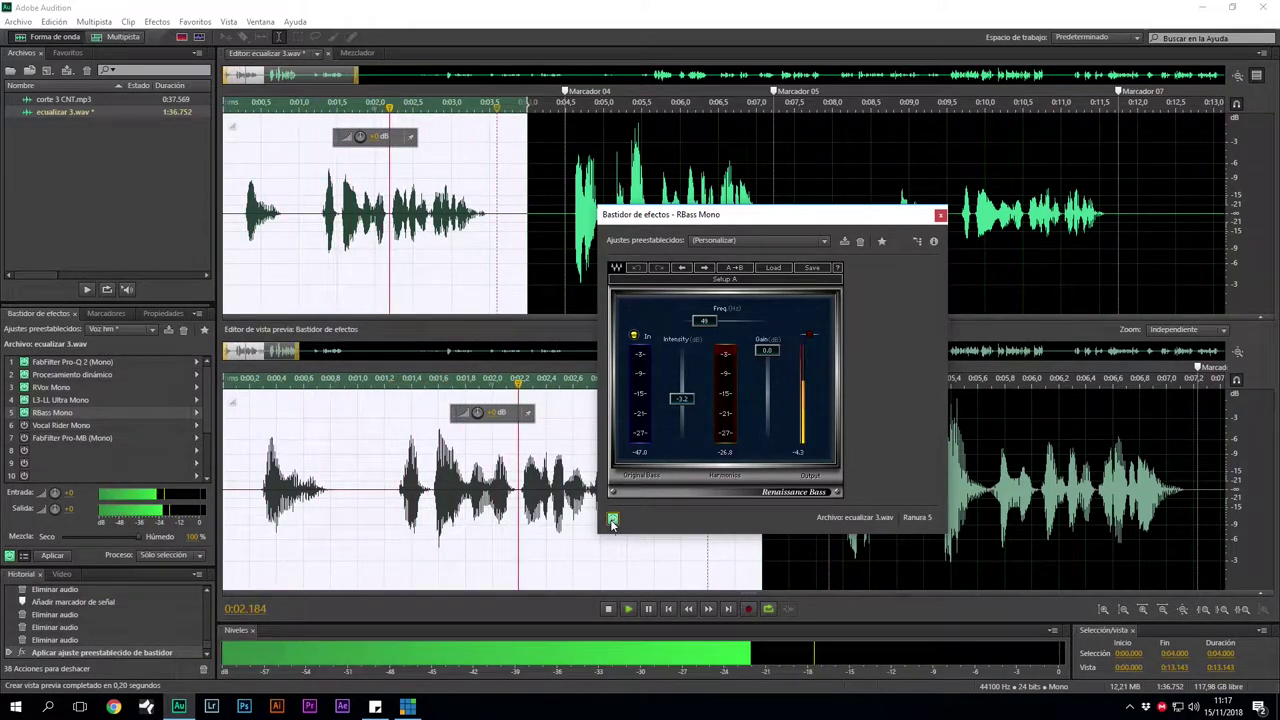
{"action": "key", "text": "space"}
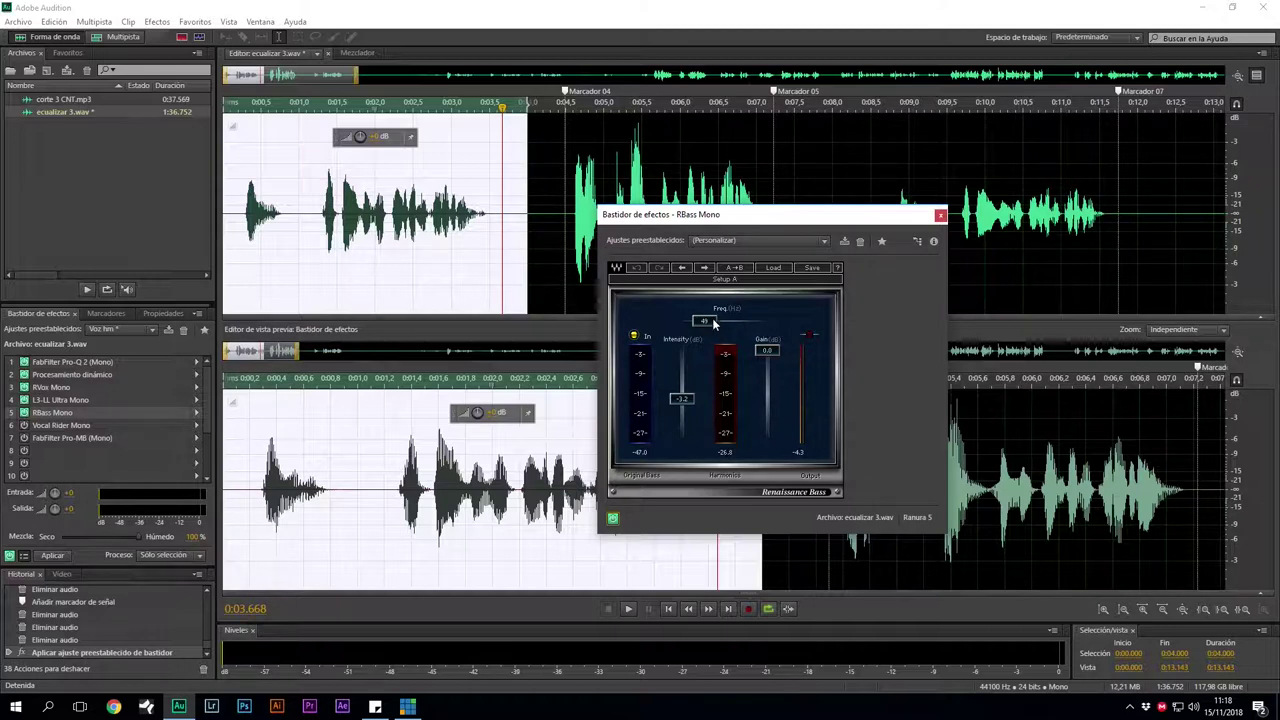
Sweep the RBass Mono frequency up and down while playing the selection, ending at 44 Hz
{"action": "left_click", "coordinate": [235, 106]}
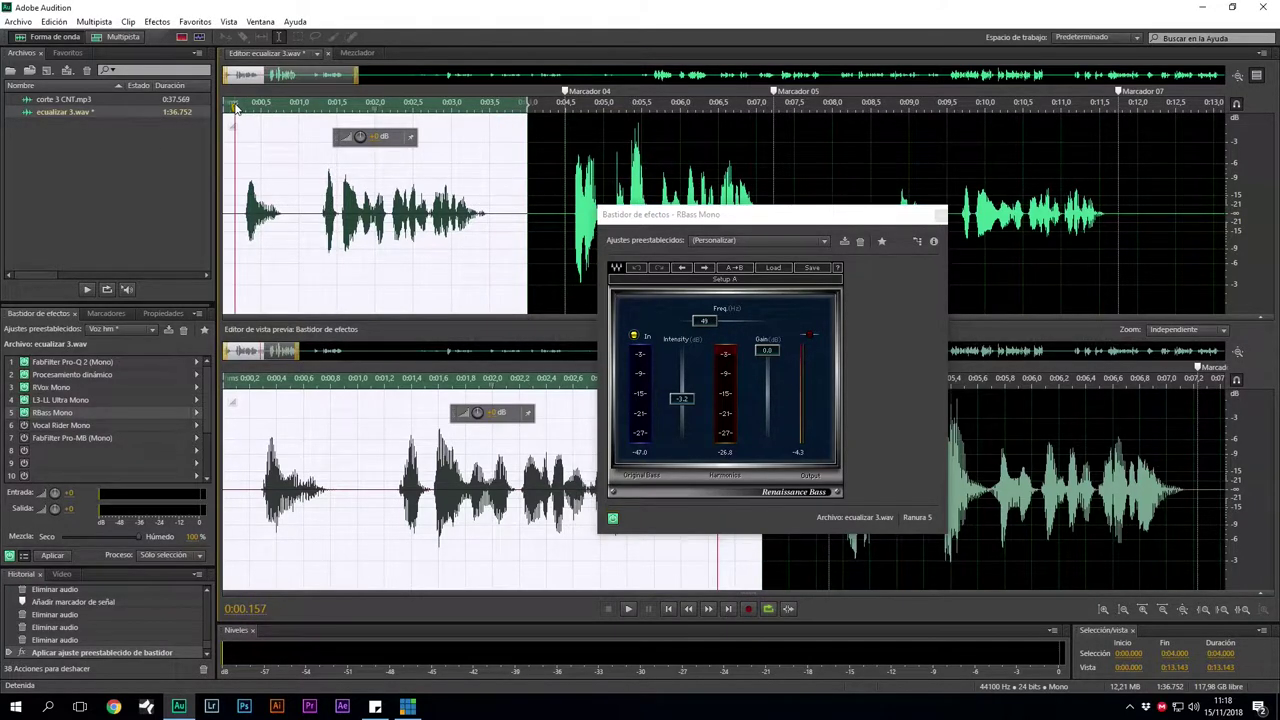
{"action": "key", "text": "space"}
{"action": "left_click_drag", "start_coordinate": [704, 320], "coordinate": [753, 320]}
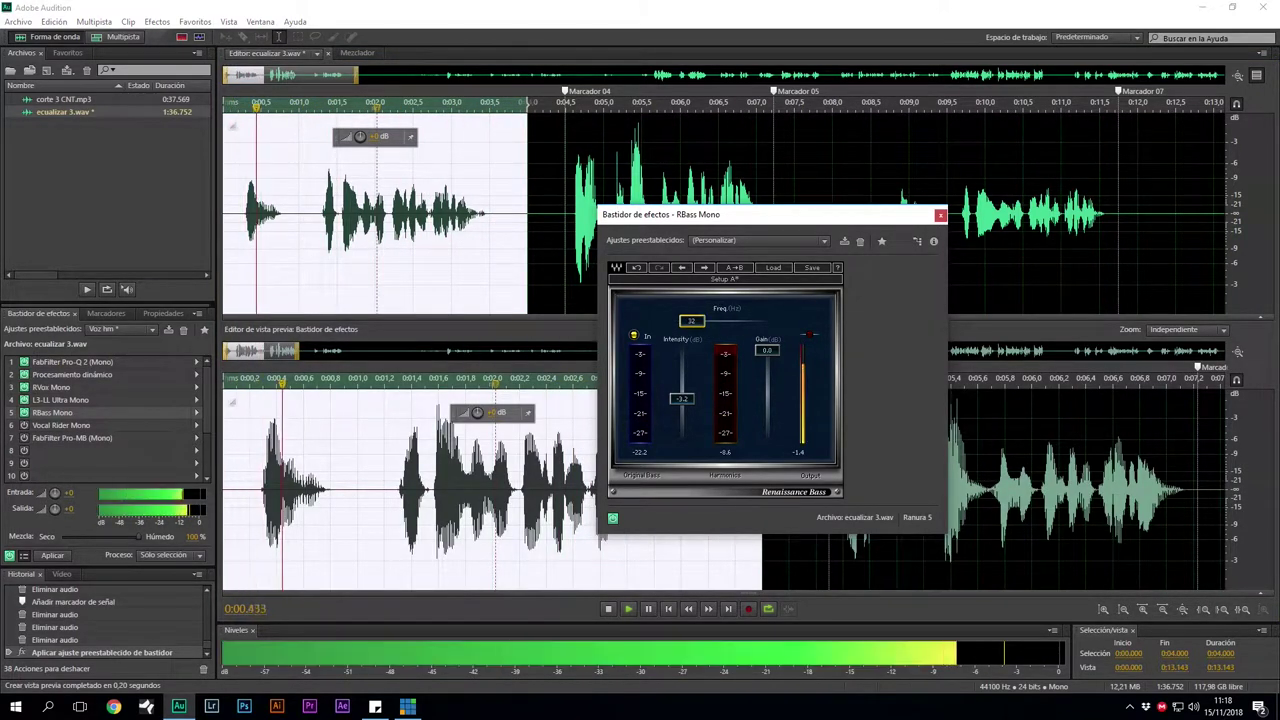
{"action": "left_click_drag", "start_coordinate": [757, 320], "coordinate": [701, 320]}
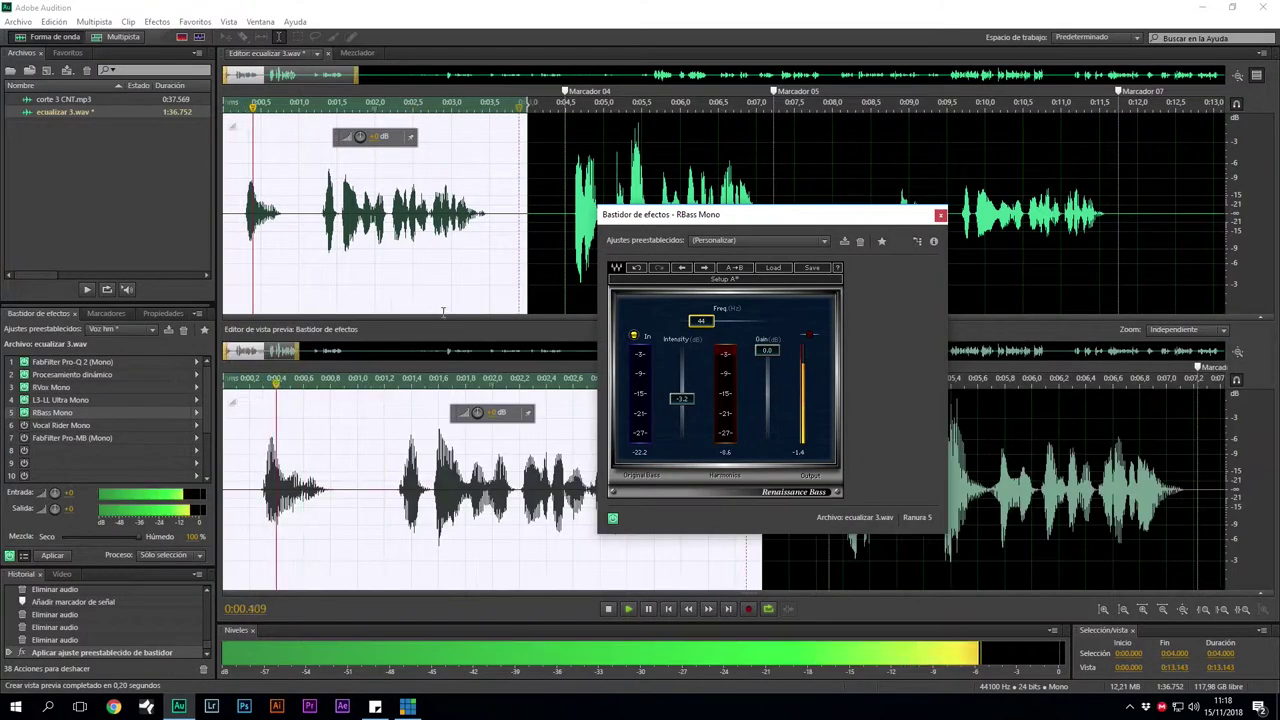
Reselect the first four seconds of the recording and set the RBass Mono frequency to 41 Hz
{"action": "left_click", "coordinate": [396, 211]}
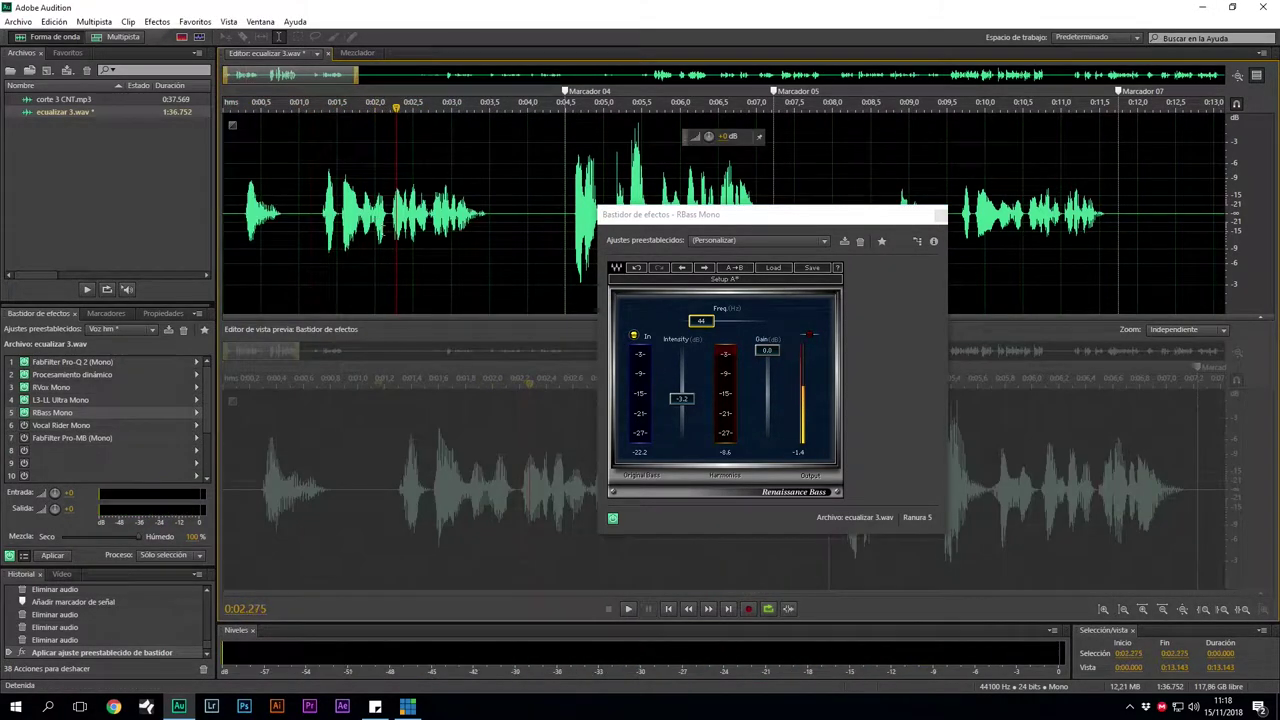
{"action": "left_click_drag", "start_coordinate": [544, 254], "coordinate": [224, 254]}
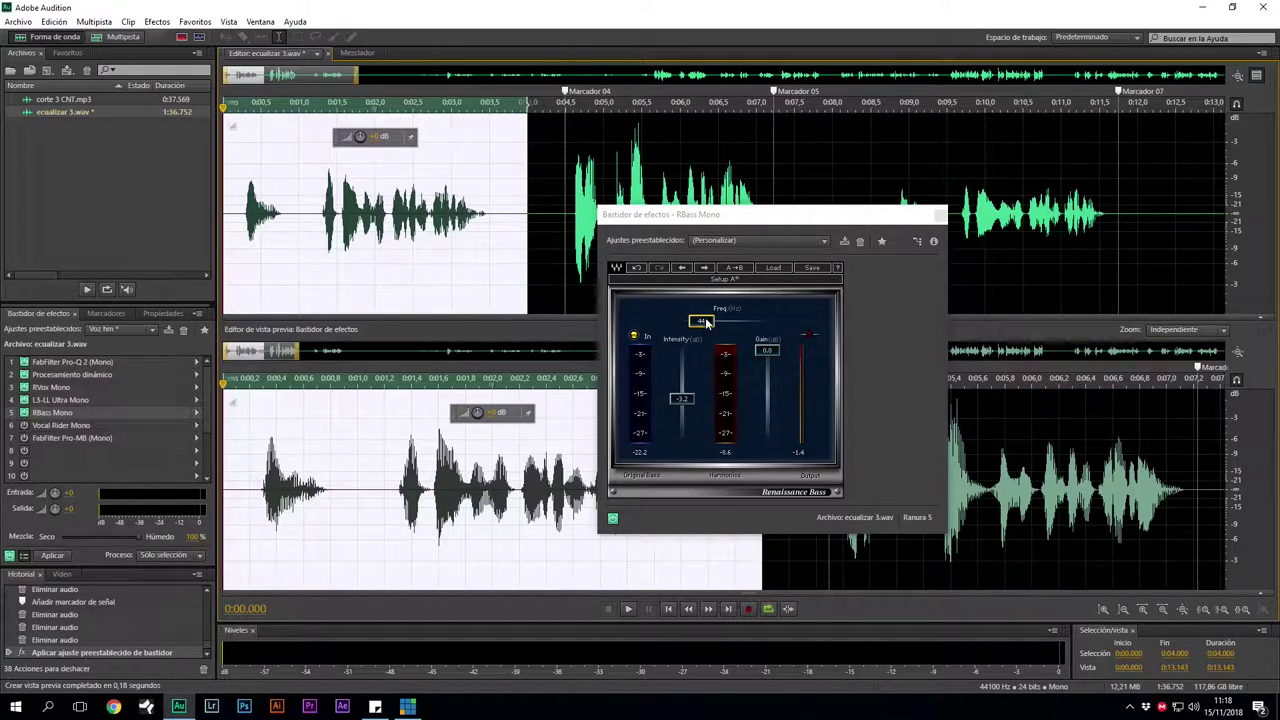
{"action": "left_click_drag", "start_coordinate": [706, 322], "coordinate": [706, 316]}
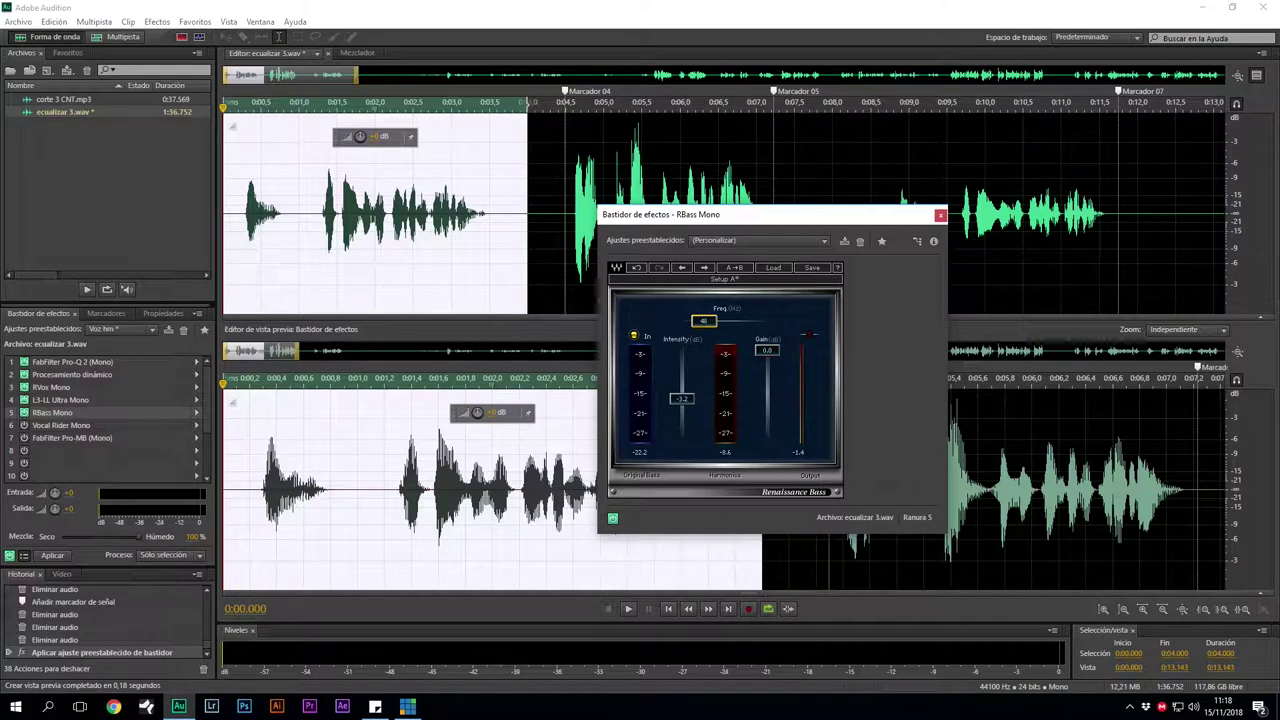
{"action": "left_click_drag", "start_coordinate": [706, 316], "coordinate": [706, 322]}
Play the selection while lowering and raising the RBass Mono intensity, settle on -6.1 dB, and stop playback
{"action": "left_click", "coordinate": [237, 107]}
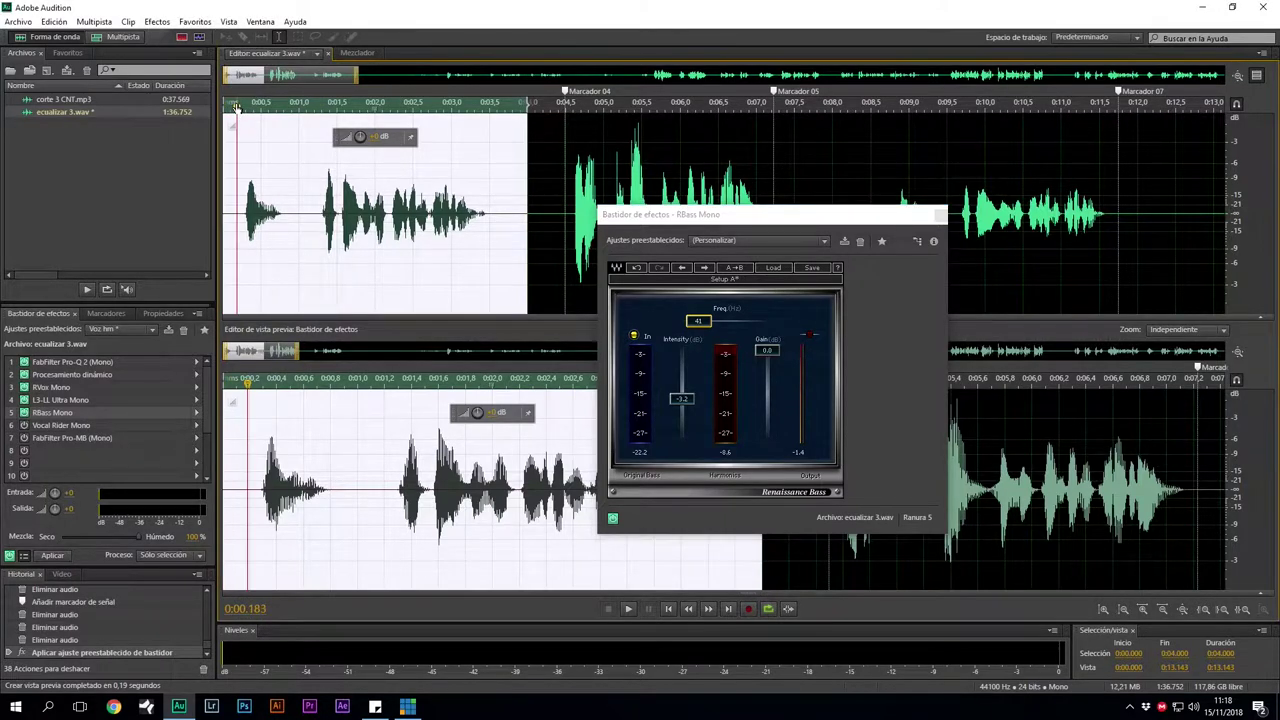
{"action": "key", "text": "space"}
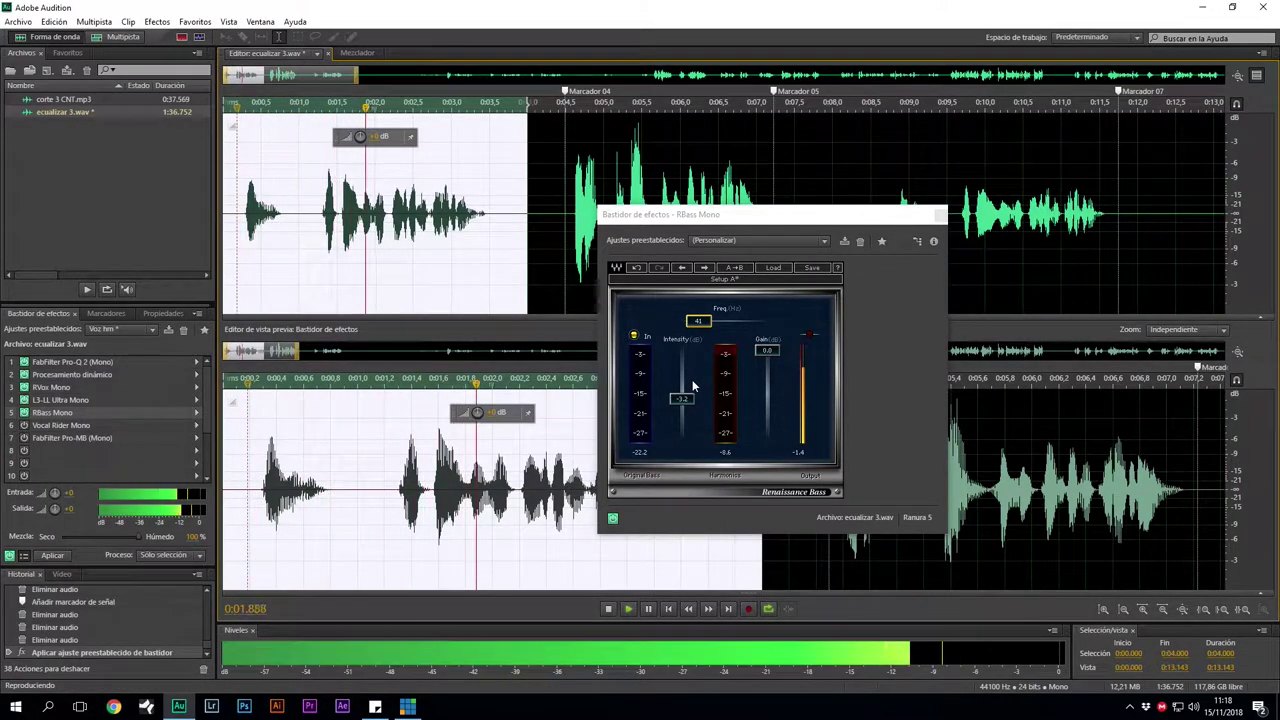
{"action": "left_click_drag", "start_coordinate": [680, 401], "coordinate": [681, 428]}
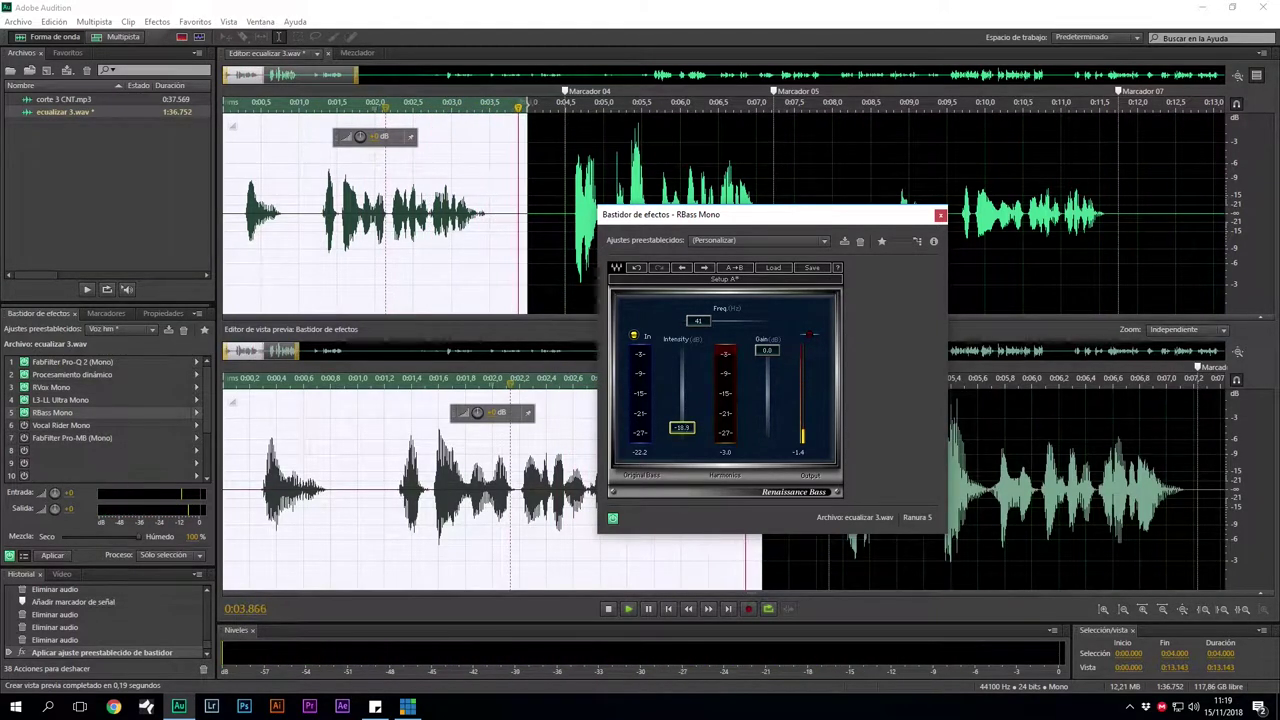
{"action": "left_click_drag", "start_coordinate": [681, 428], "coordinate": [680, 406]}
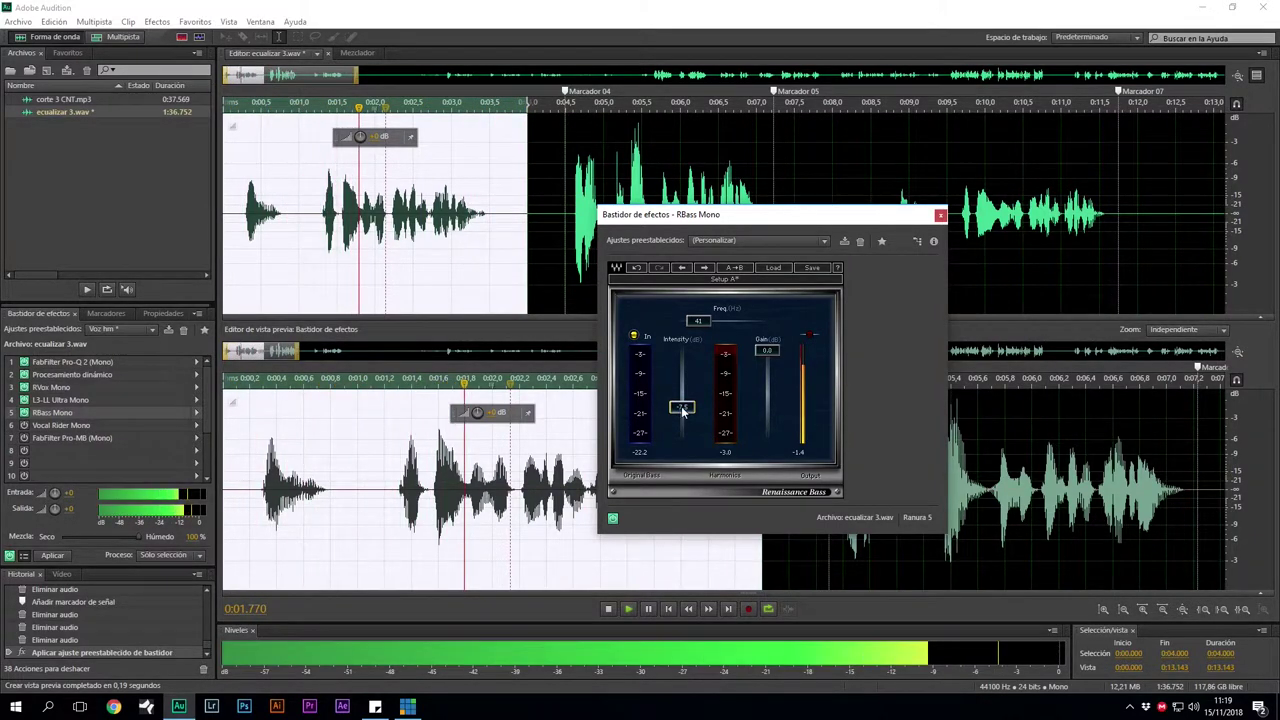
{"action": "left_click", "coordinate": [628, 610]}
{"action": "left_click", "coordinate": [628, 609]}
{"action": "left_click", "coordinate": [609, 609]}
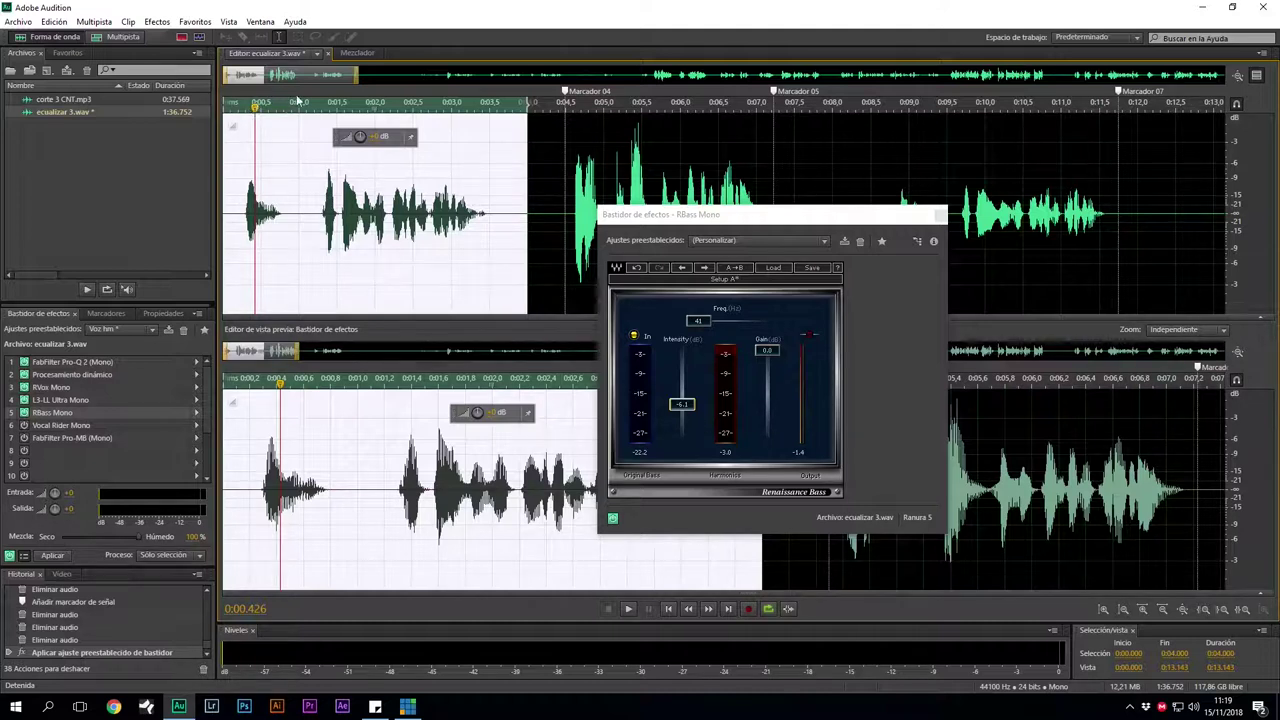
Replay the selection while setting the RBass Mono intensity to -3.3 dB and its frequency to 43 Hz, then stop playback
{"action": "left_click", "coordinate": [238, 106]}
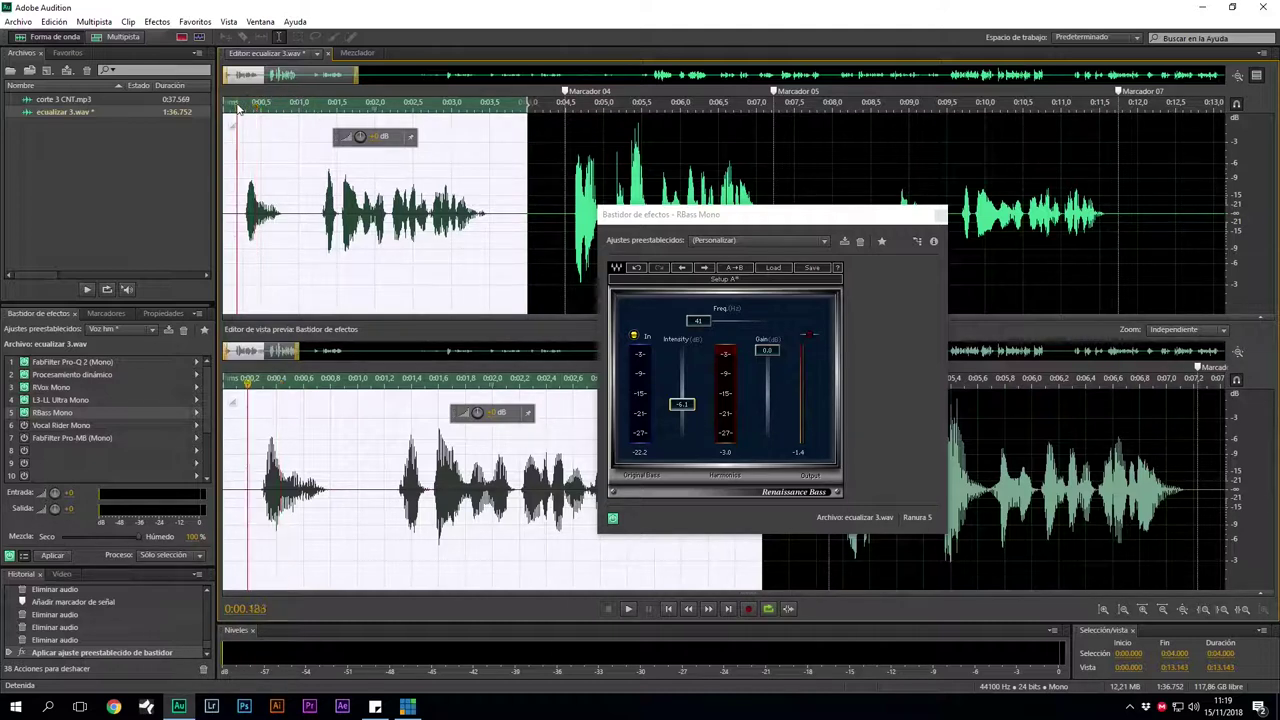
{"action": "key", "text": "space"}
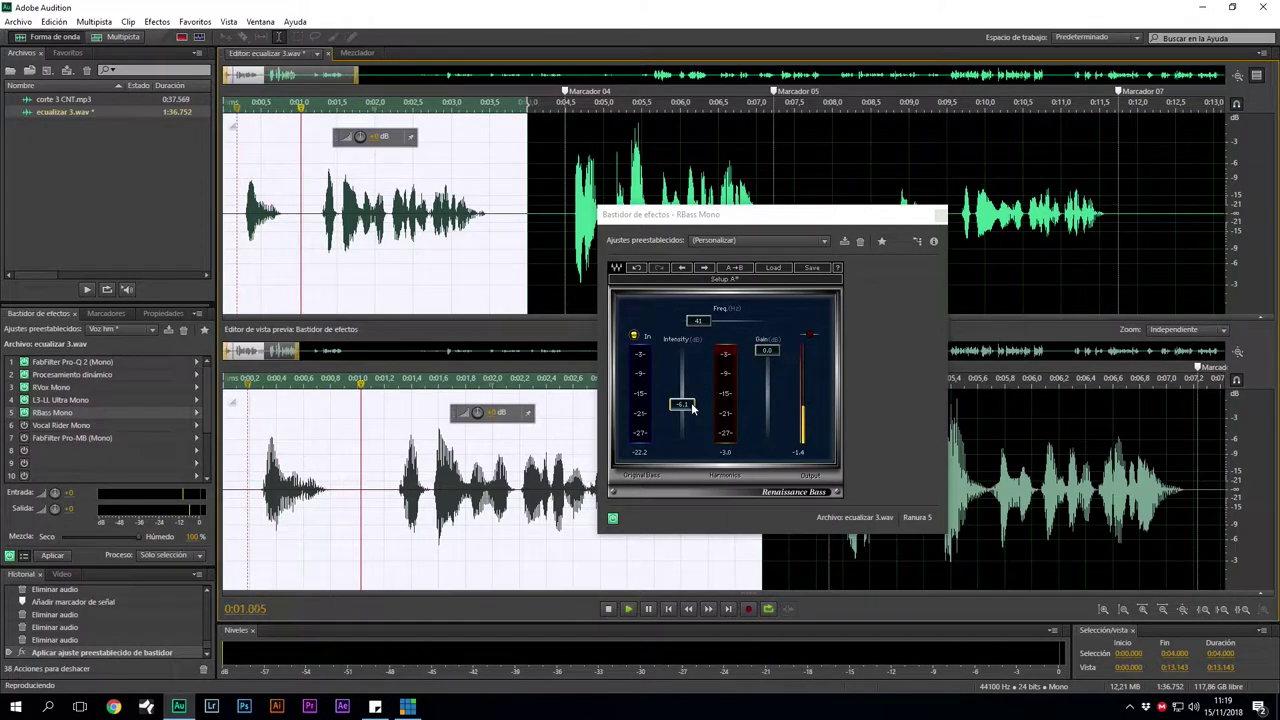
{"action": "left_click_drag", "start_coordinate": [692, 407], "coordinate": [690, 401]}
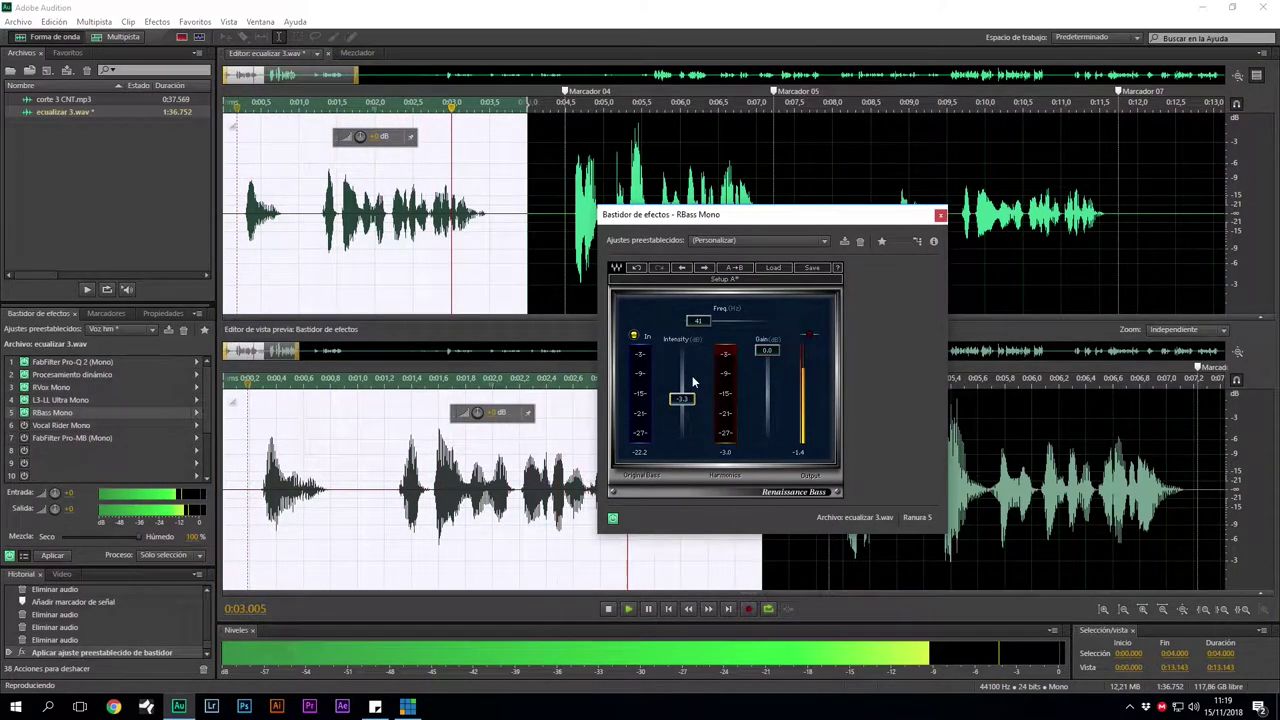
{"action": "left_click_drag", "start_coordinate": [697, 318], "coordinate": [700, 319]}
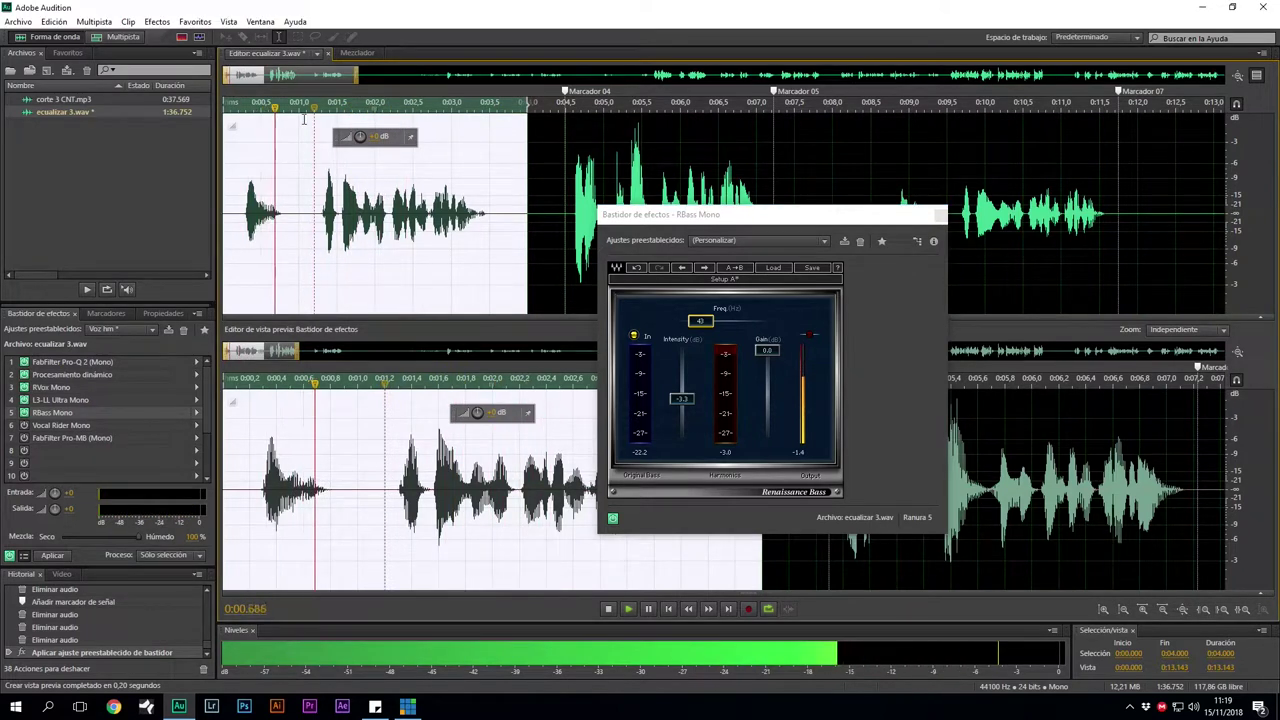
{"action": "left_click", "coordinate": [538, 312]}
{"action": "key", "text": "space"}
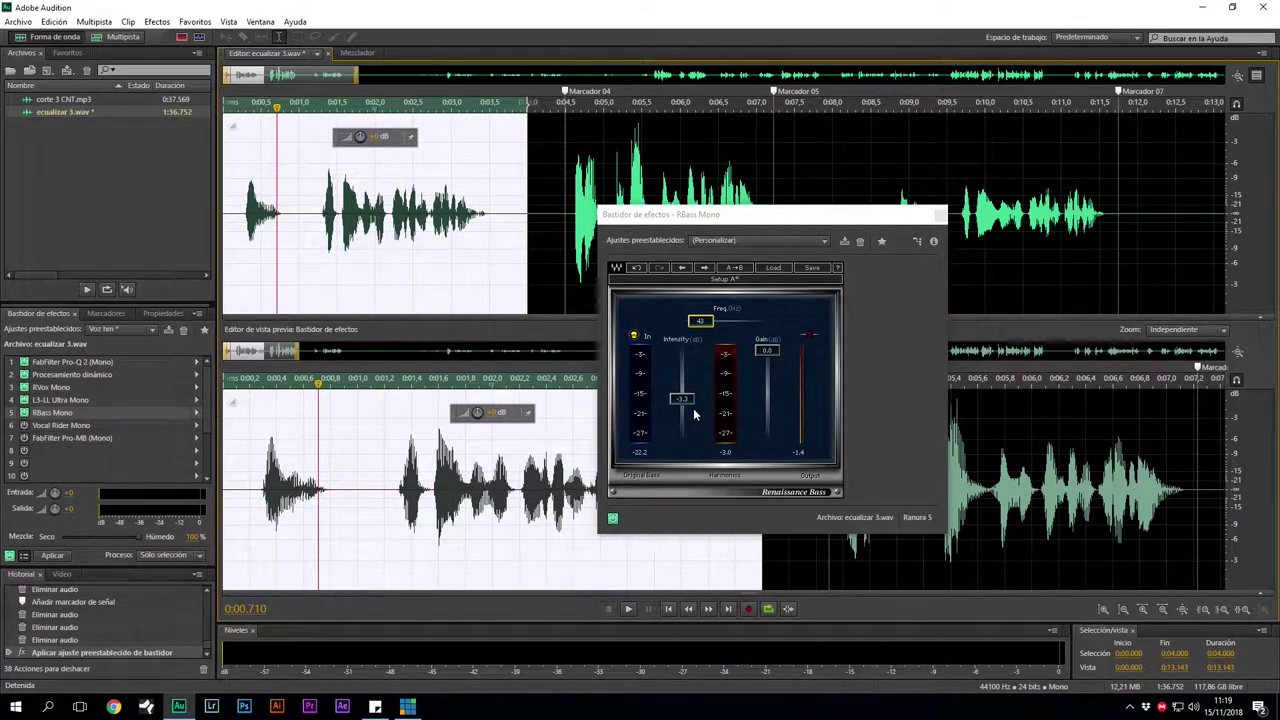
Try an exaggerated RBass Mono intensity of 19.0 dB and listen to the selection
{"action": "left_click_drag", "start_coordinate": [683, 399], "coordinate": [681, 356]}
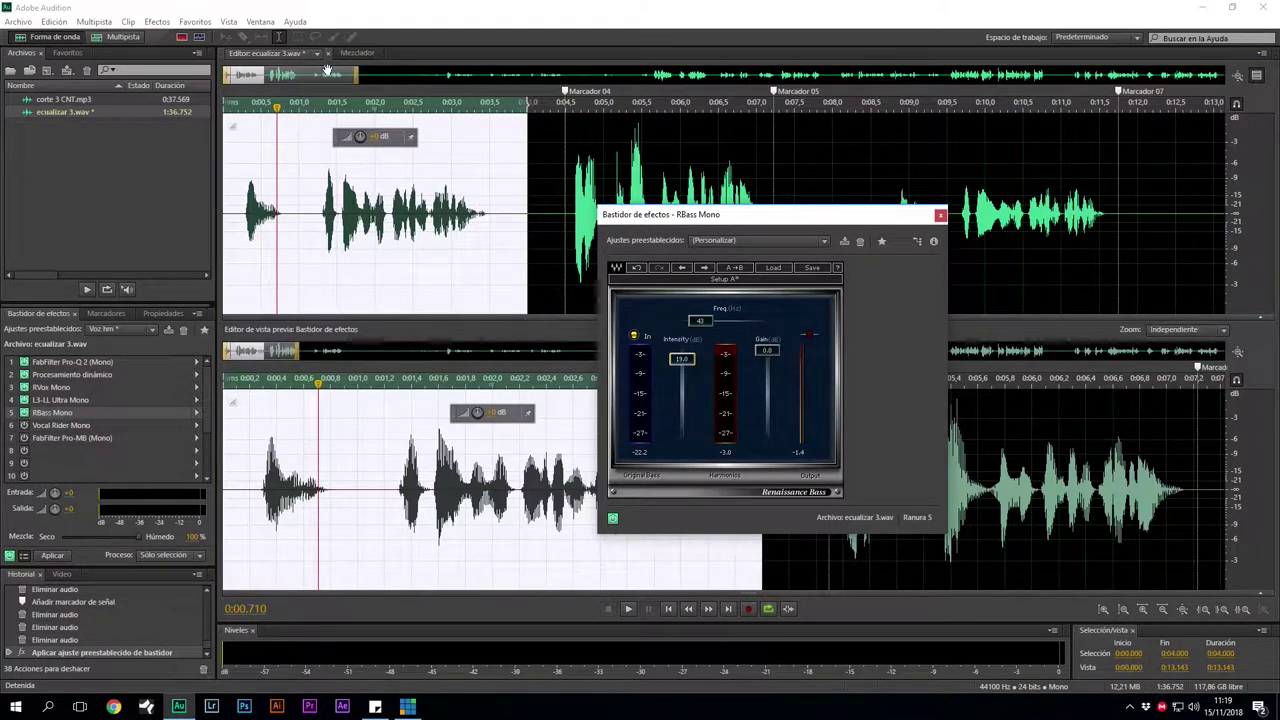
{"action": "left_click", "coordinate": [244, 102]}
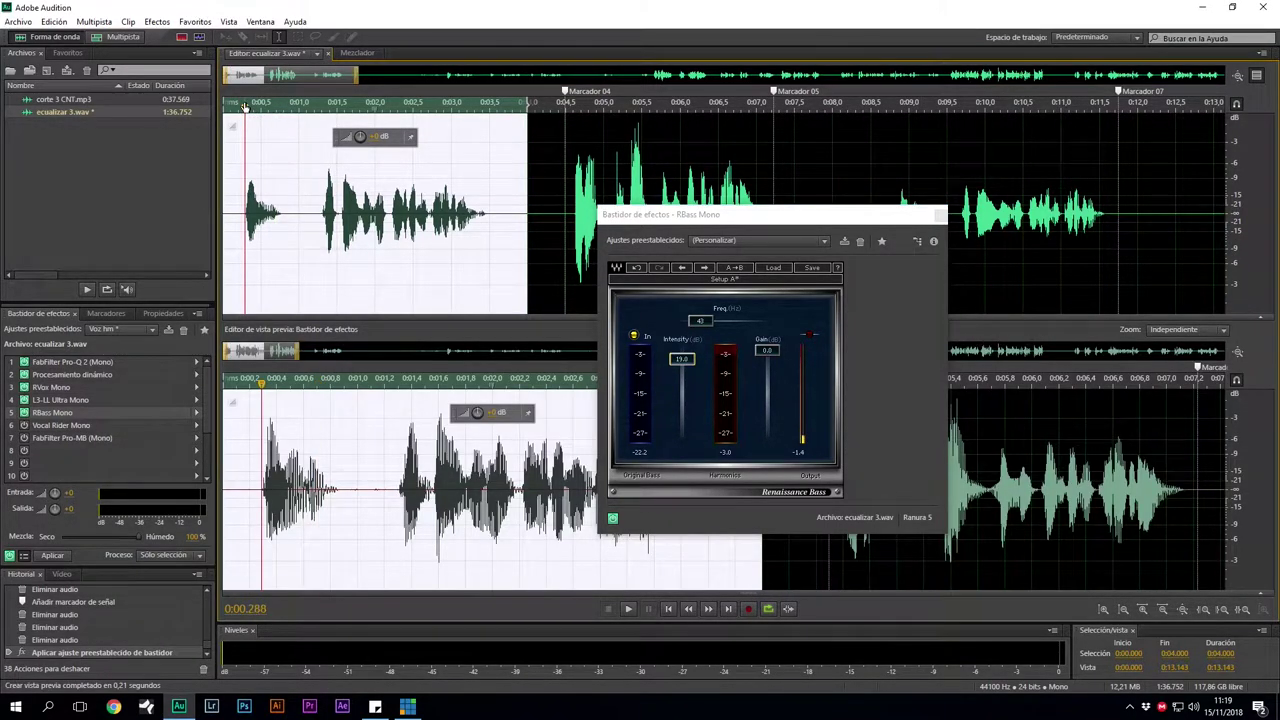
{"action": "key", "text": "space"}
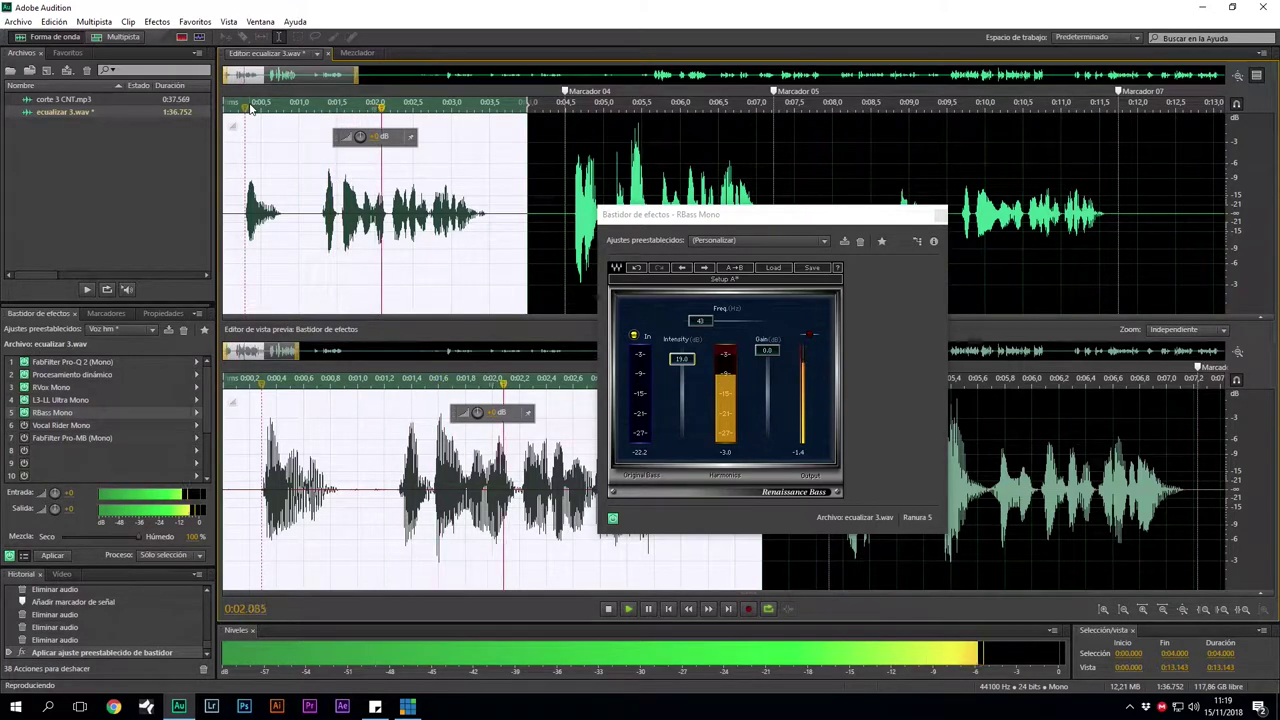
{"action": "key", "text": "space"}
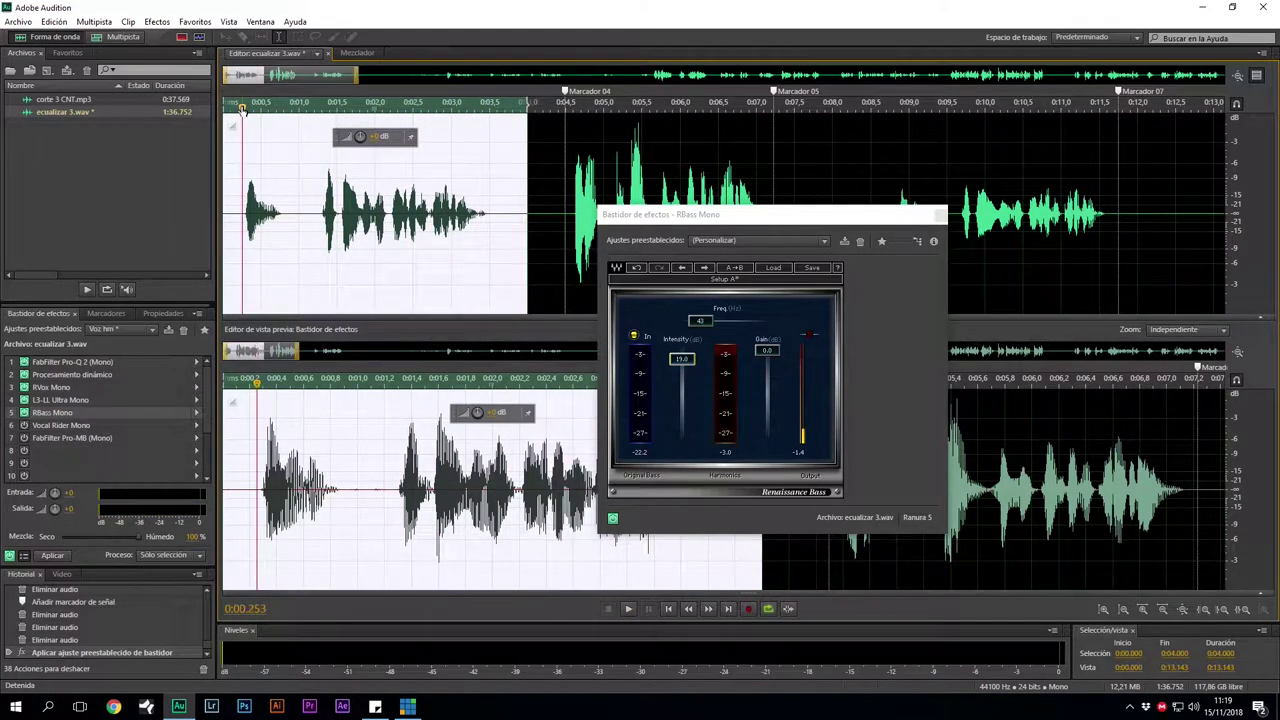
Set the RBass Mono intensity back to -3.3 dB and its frequency to 44 Hz
{"action": "left_click_drag", "start_coordinate": [687, 368], "coordinate": [687, 407]}
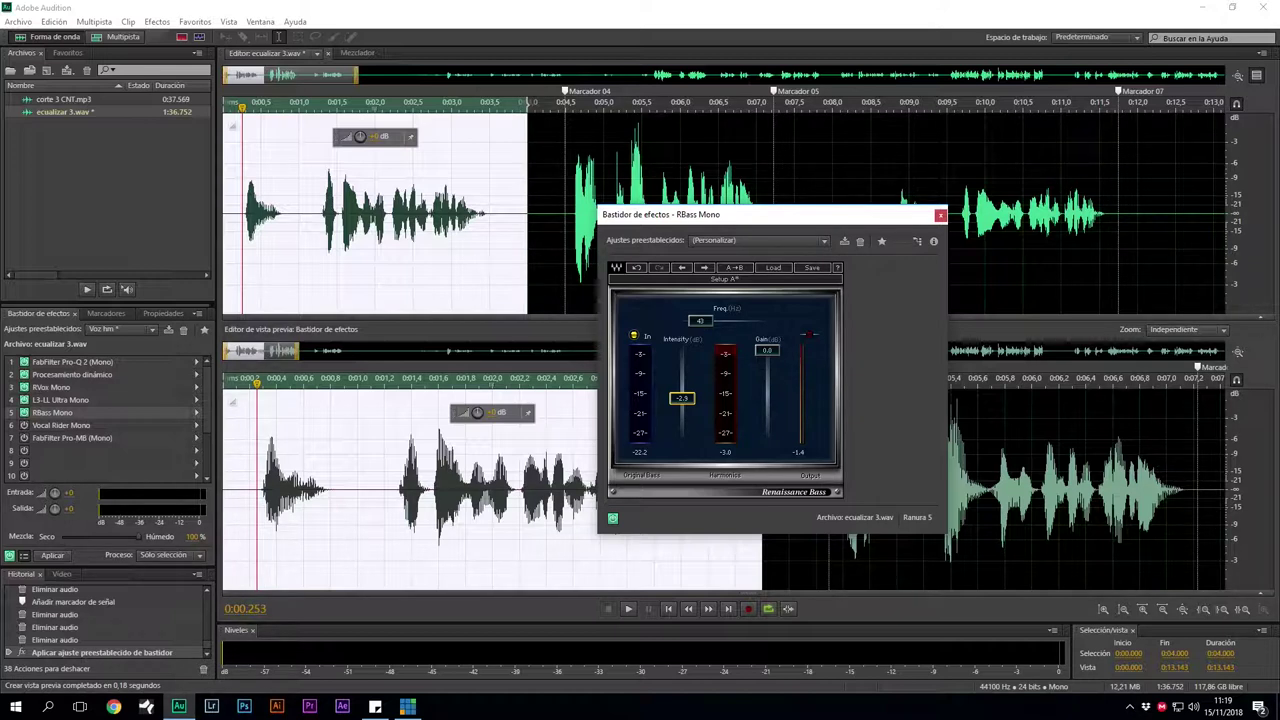
{"action": "left_click_drag", "start_coordinate": [681, 398], "coordinate": [681, 398]}
{"action": "left_click", "coordinate": [702, 321]}
{"action": "left_click_drag", "start_coordinate": [702, 321], "coordinate": [703, 323]}
Enable Vocal Rider Mono in slot 6 and open its window clear of the selected preview waveform
{"action": "left_click", "coordinate": [24, 425]}
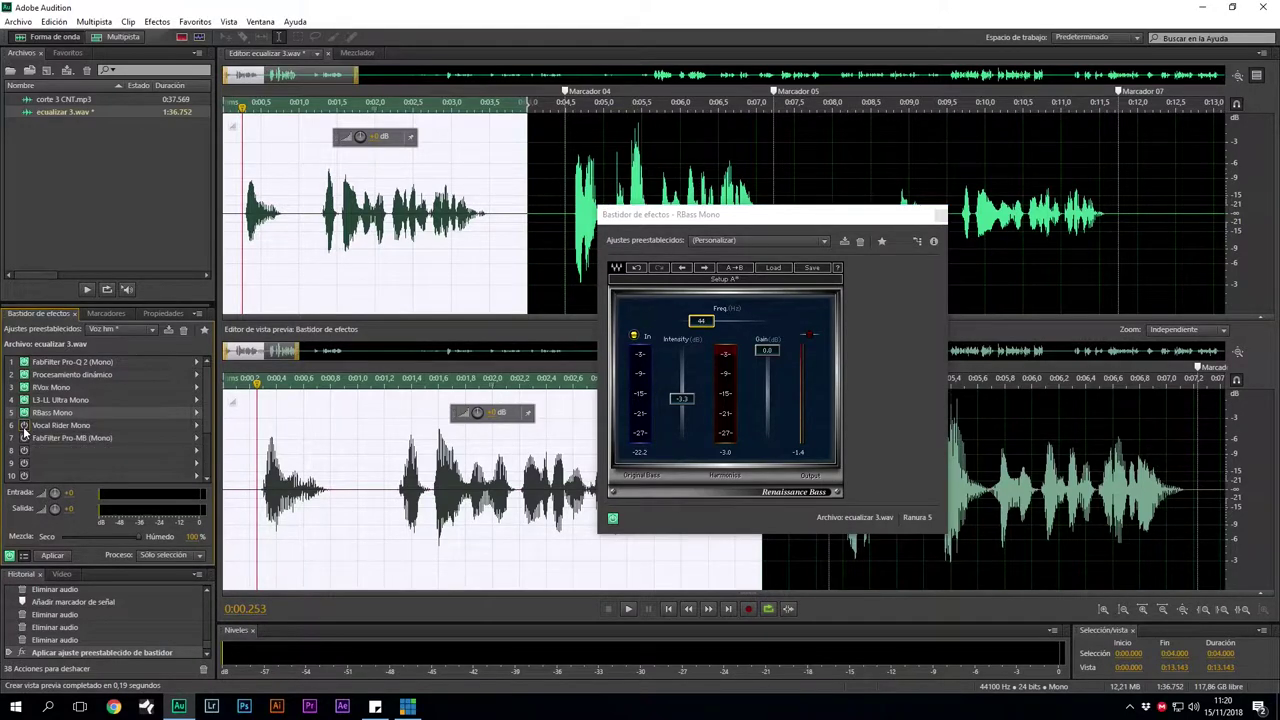
{"action": "double_click", "coordinate": [63, 425]}
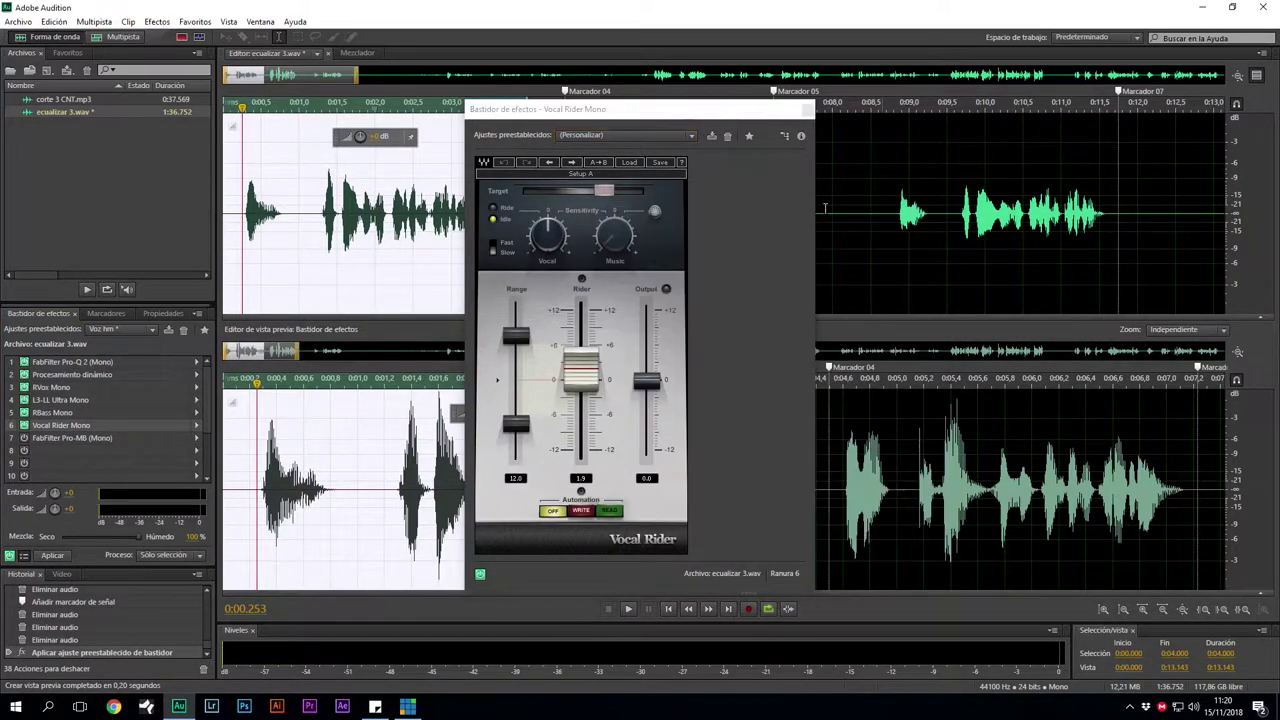
{"action": "left_click_drag", "start_coordinate": [580, 112], "coordinate": [634, 102]}
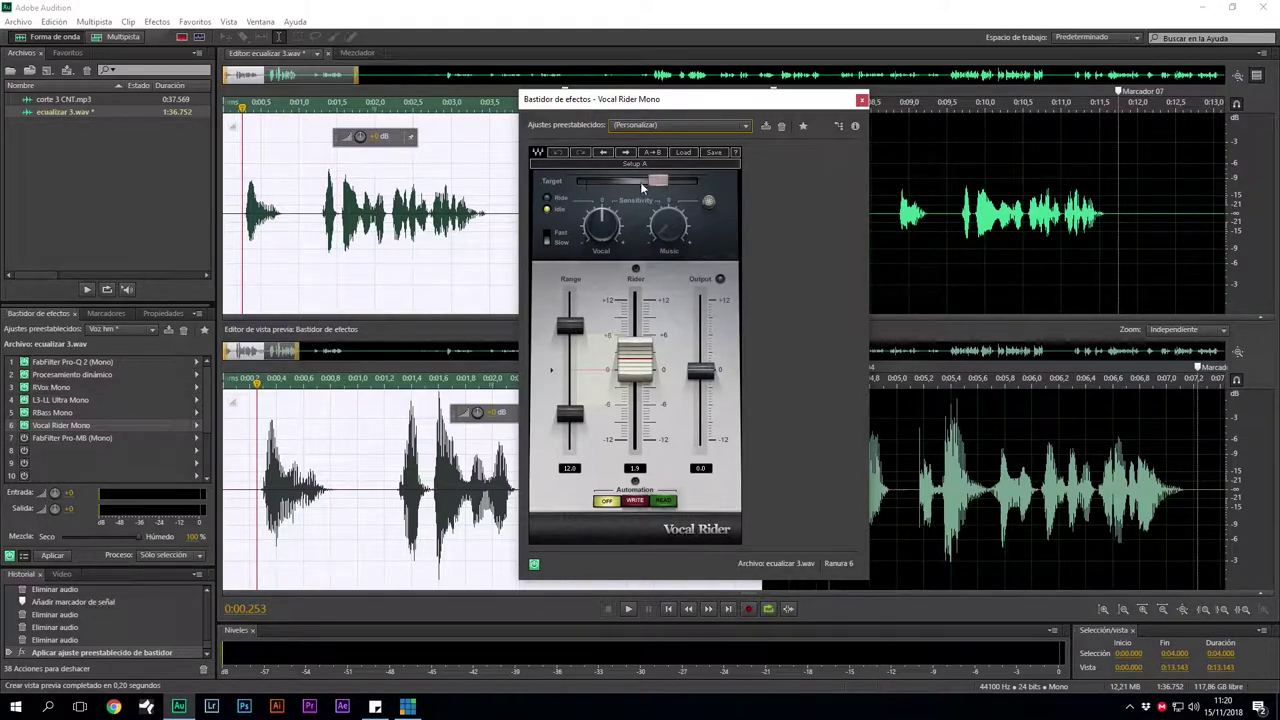
Play the selection while sweeping the Vocal Rider Target down to its minimum and back up to -14.0, and stop playback
{"action": "mouse_move", "coordinate": [661, 189]}
{"action": "key", "text": "space"}
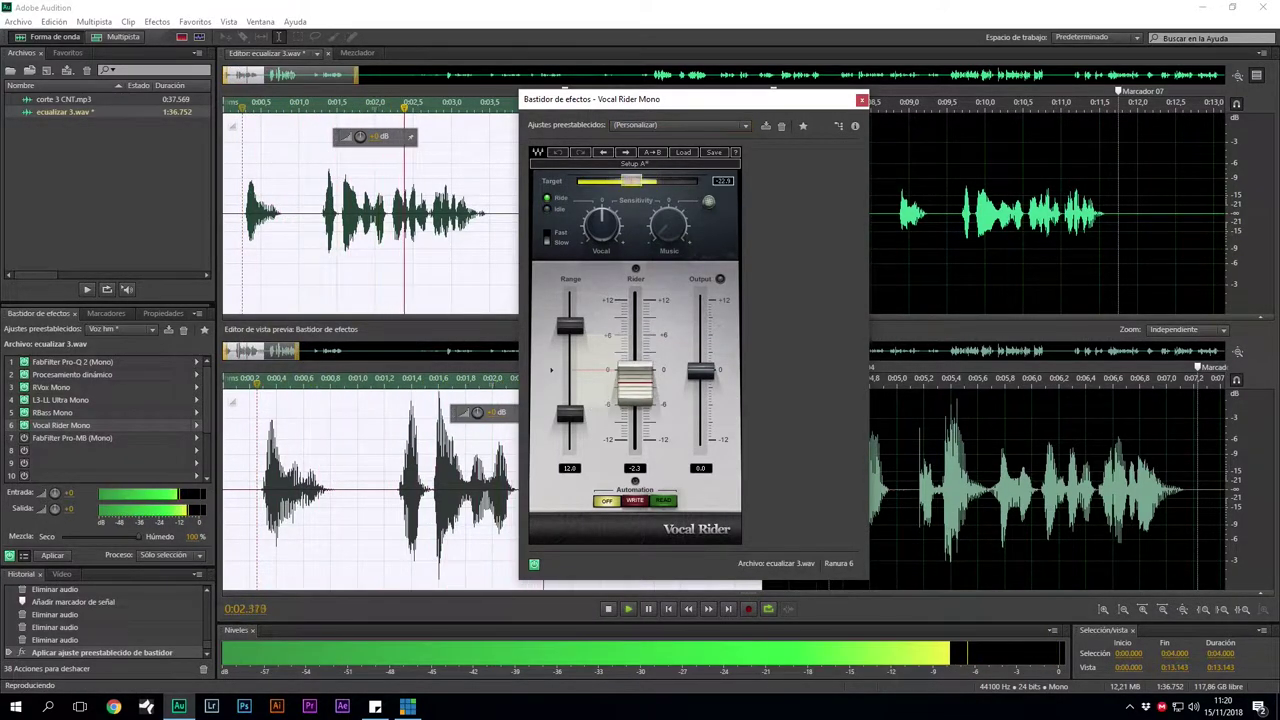
{"action": "left_click_drag", "start_coordinate": [656, 181], "coordinate": [578, 181]}
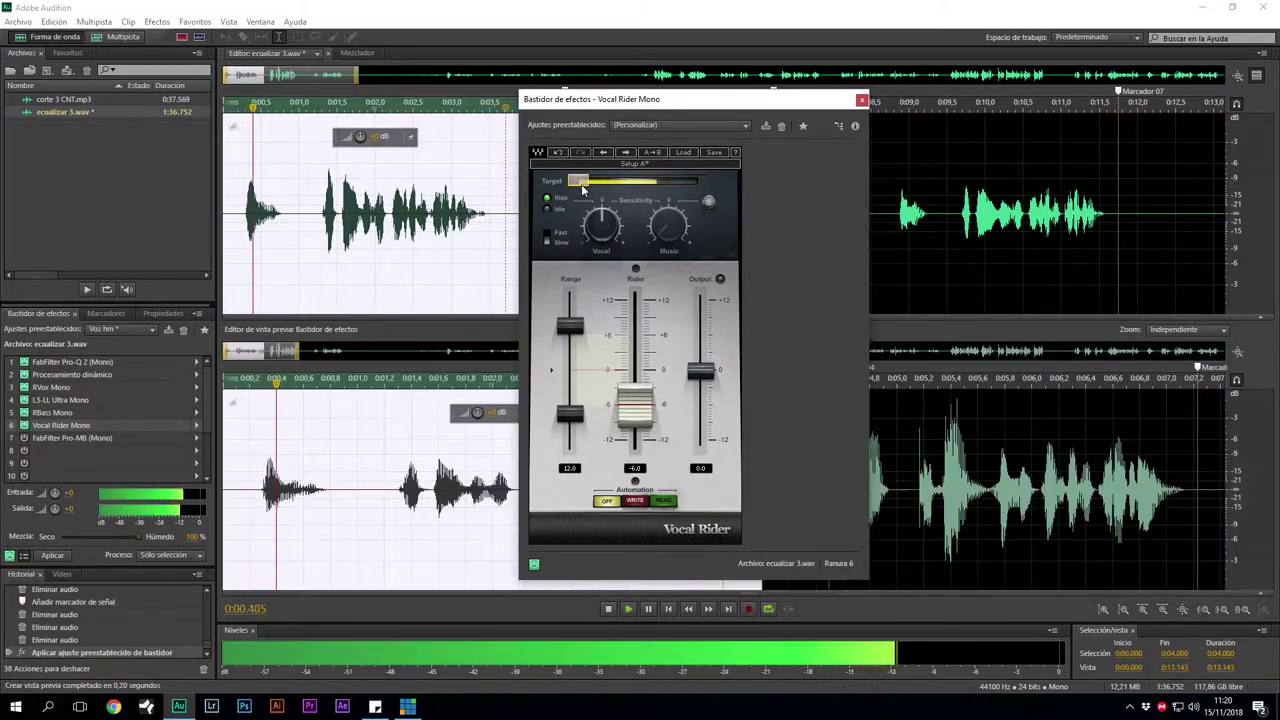
{"action": "left_click_drag", "start_coordinate": [581, 182], "coordinate": [655, 181]}
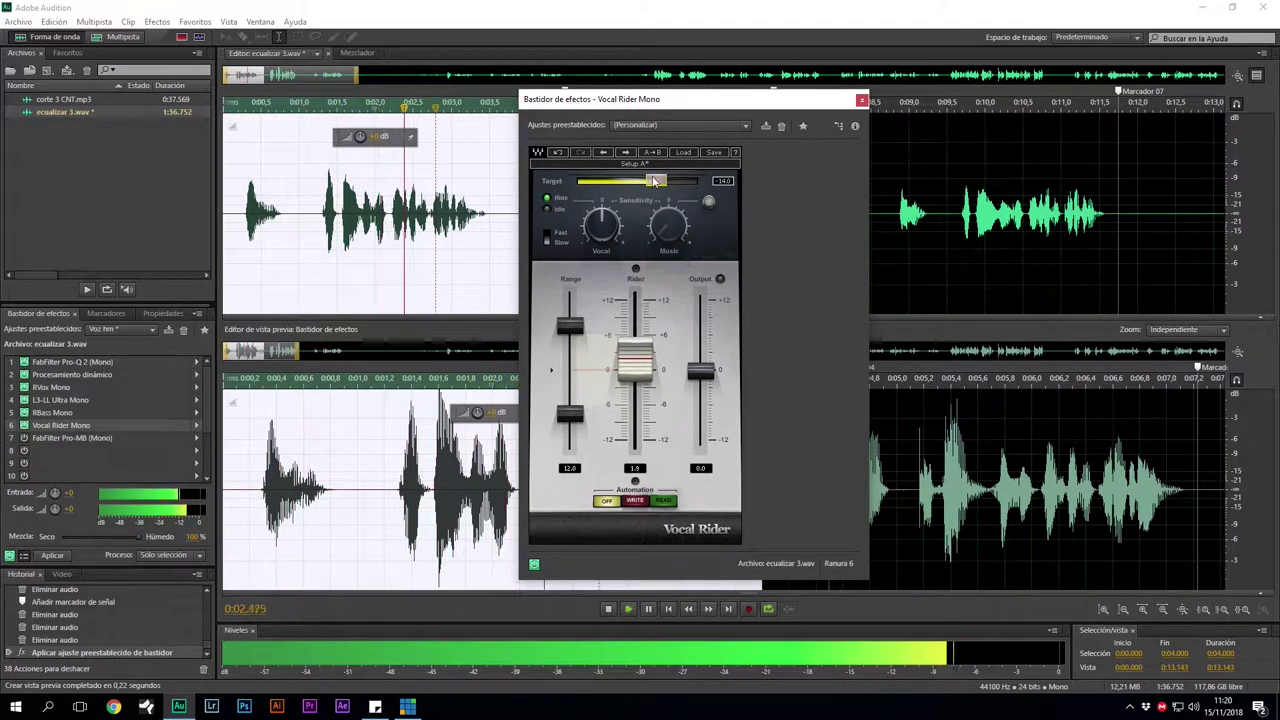
{"action": "left_click", "coordinate": [366, 110]}
{"action": "key", "text": "space"}
Move the Vocal Rider window off the selected waveform and try a Target of -42.0 before raising it back near the middle
{"action": "left_click_drag", "start_coordinate": [661, 103], "coordinate": [862, 121]}
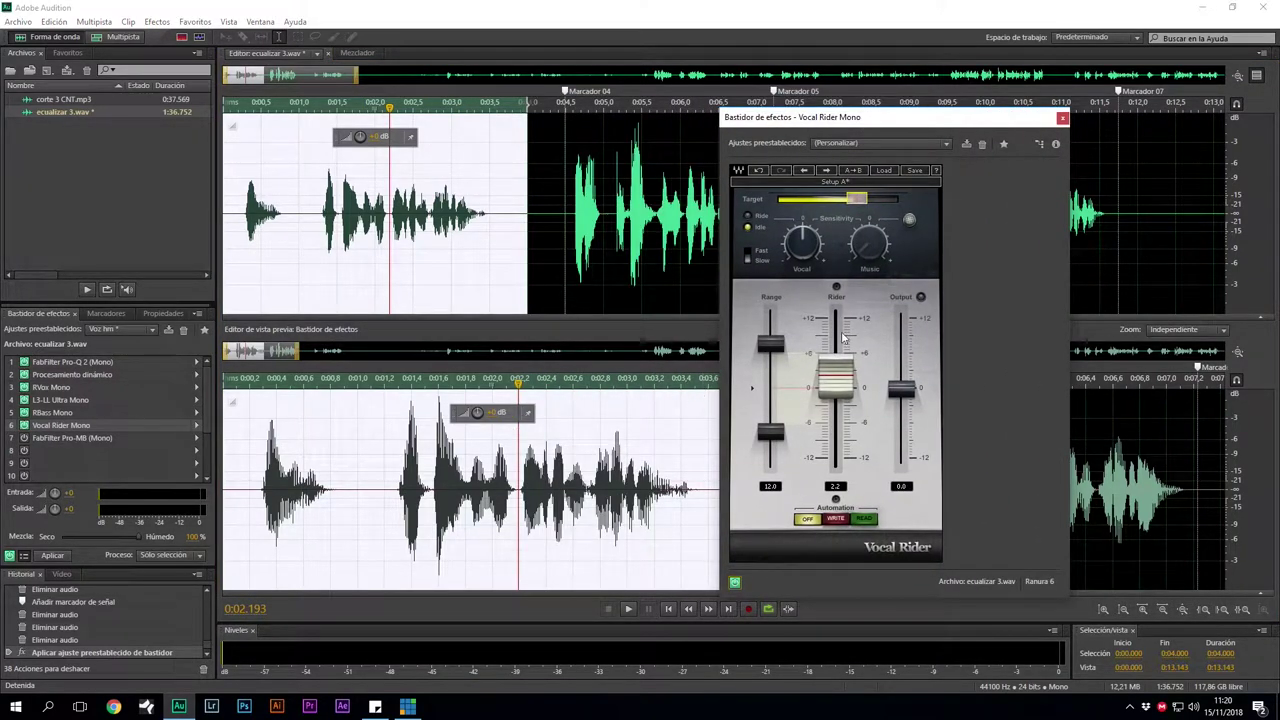
{"action": "left_click_drag", "start_coordinate": [860, 205], "coordinate": [782, 203]}
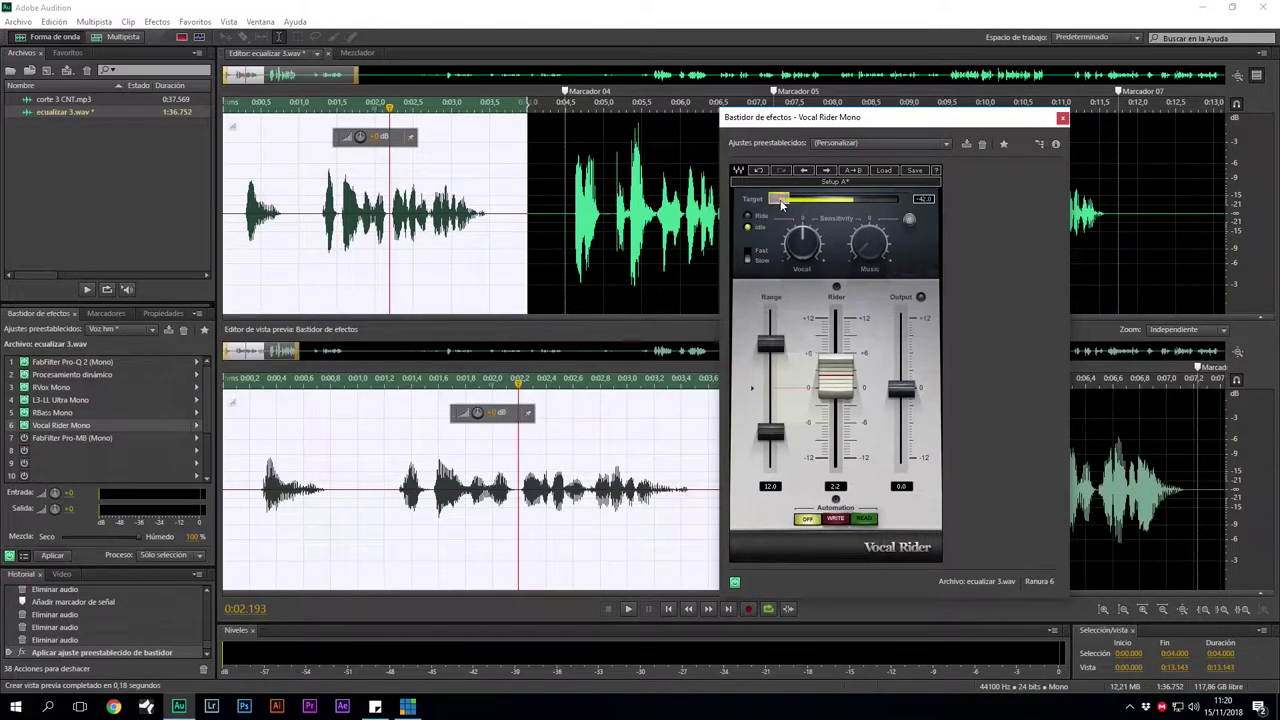
{"action": "left_click_drag", "start_coordinate": [782, 203], "coordinate": [852, 201]}
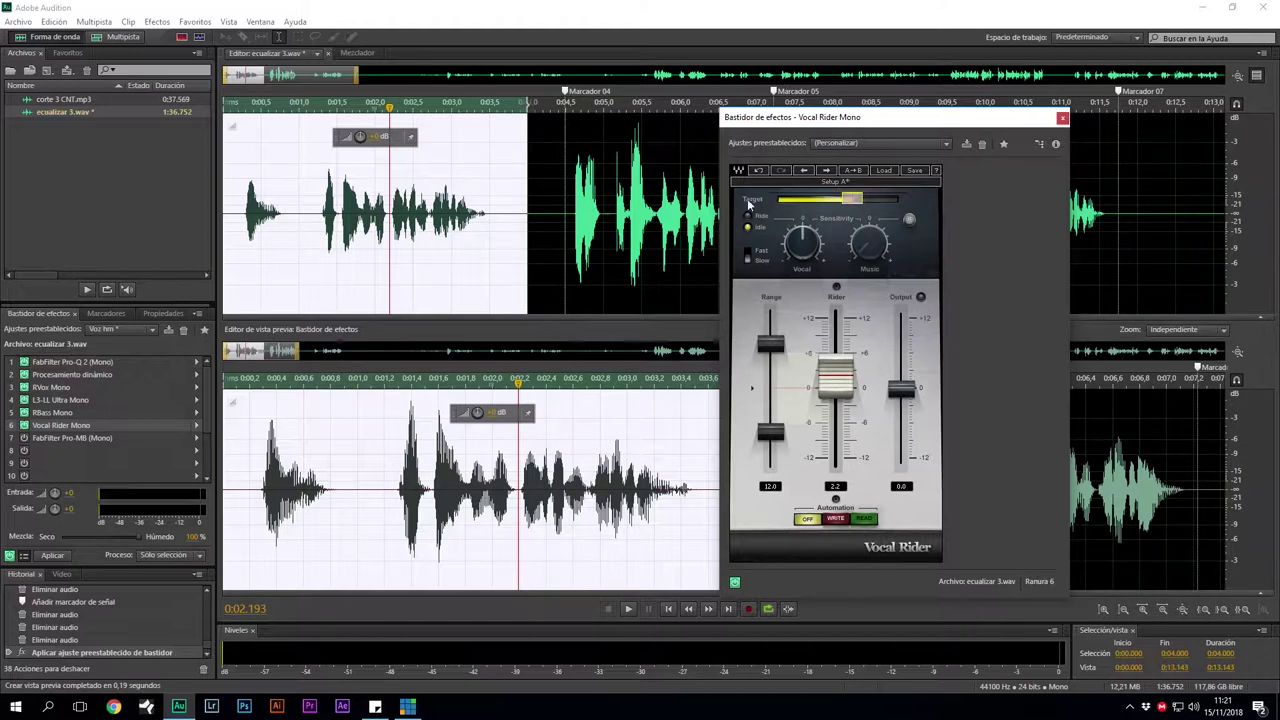
Try a much higher Vocal Rider Target and listen to part of the selection
{"action": "left_click", "coordinate": [856, 201]}
{"action": "left_click", "coordinate": [316, 114]}
{"action": "key", "text": "space"}
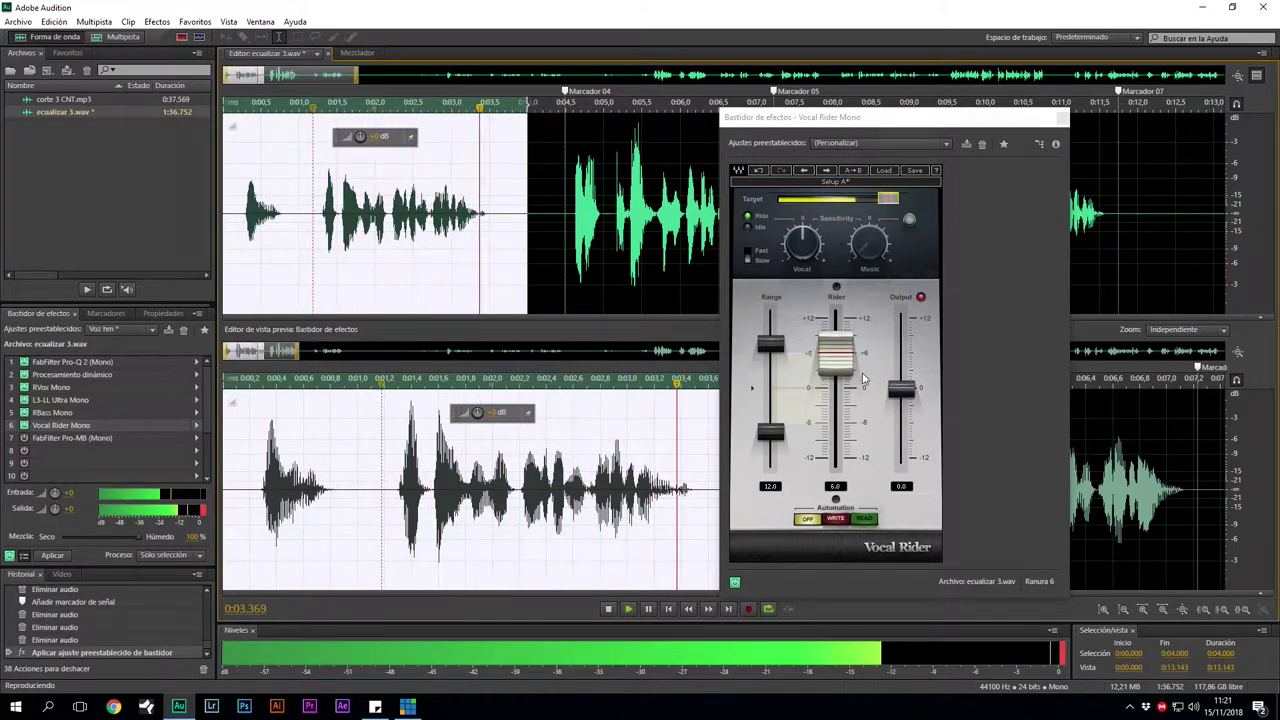
{"action": "key", "text": "space"}
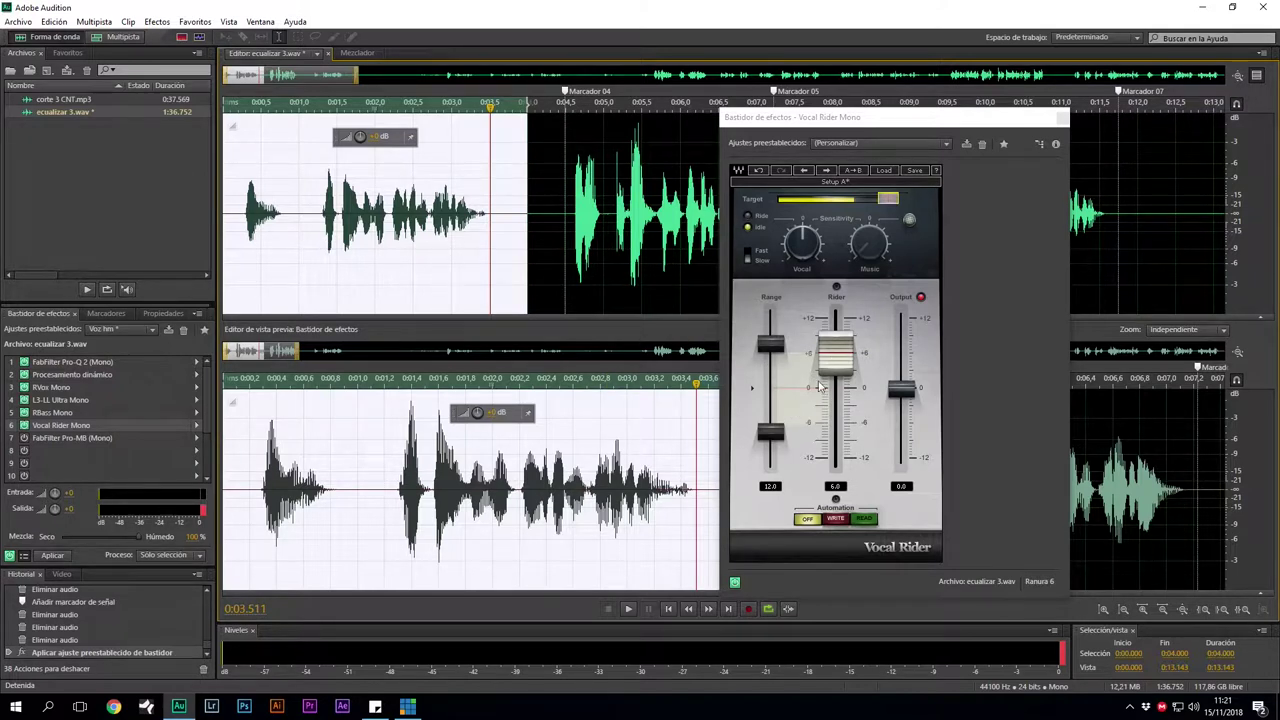
Set the Vocal Rider Target to -15.2, check it by replaying the selection, and close its window with the clip indicator reset
{"action": "left_click_drag", "start_coordinate": [888, 198], "coordinate": [850, 198]}
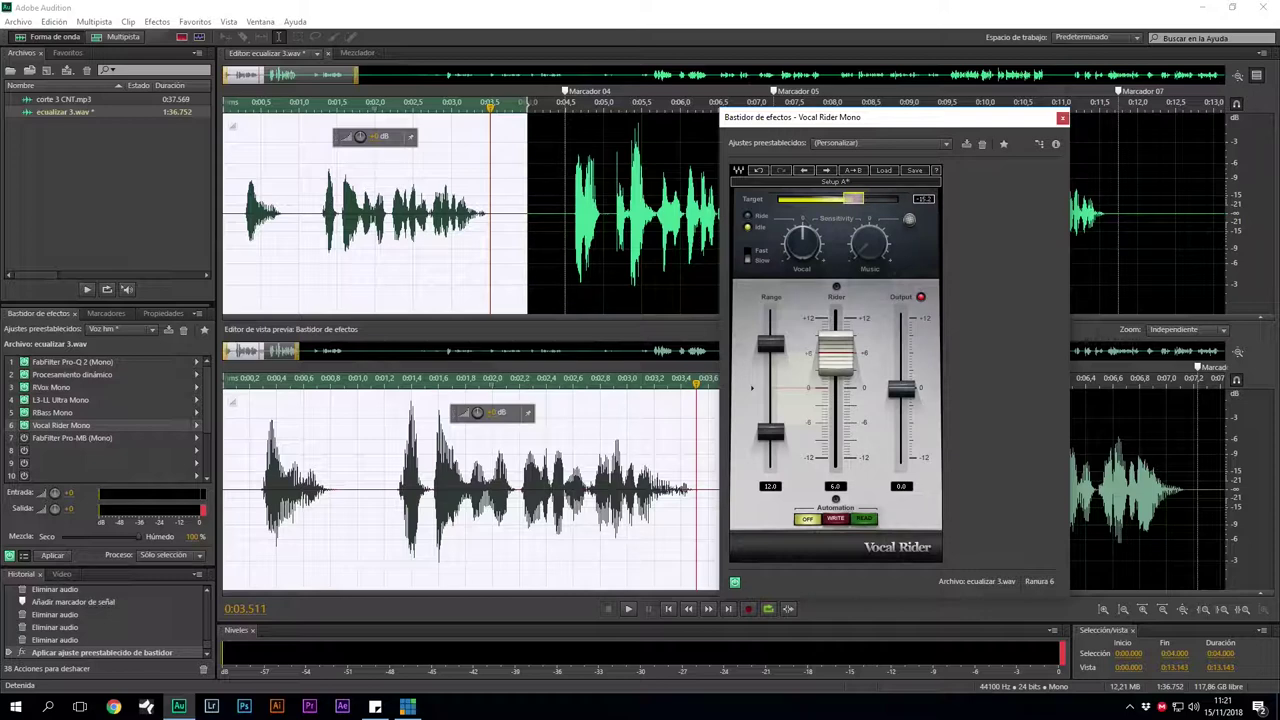
{"action": "left_click", "coordinate": [250, 115]}
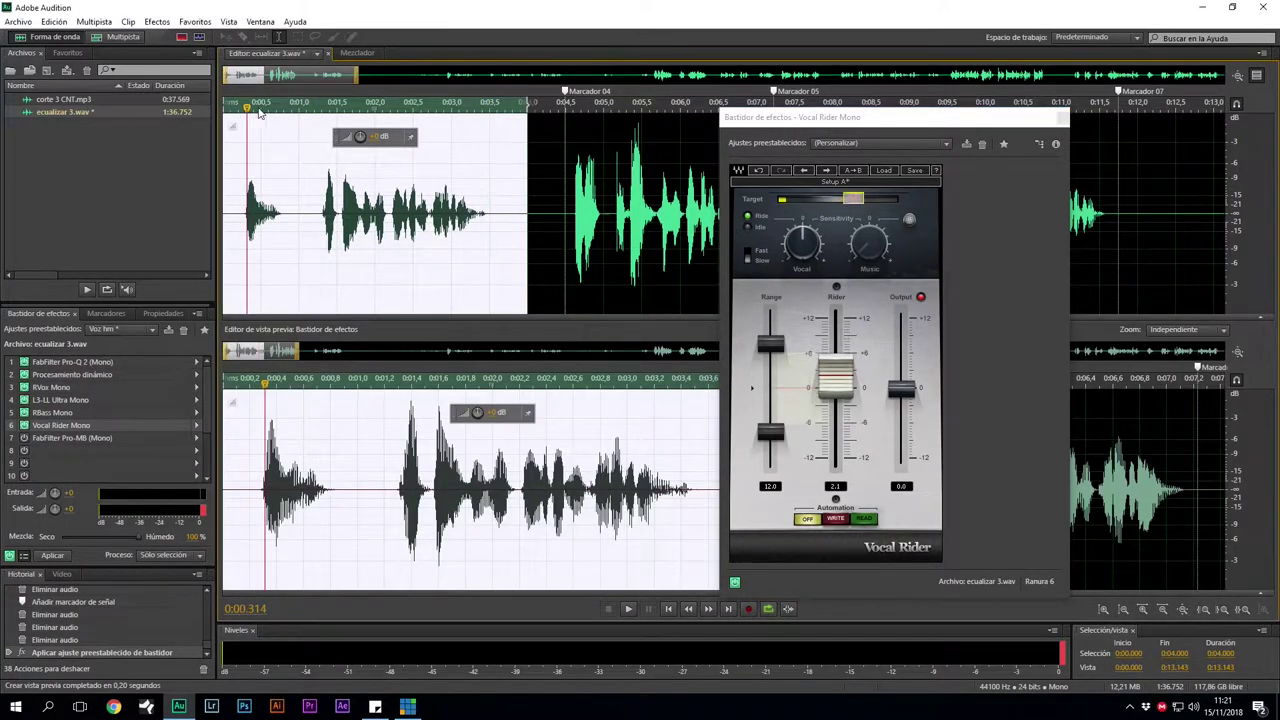
{"action": "key", "text": "space"}
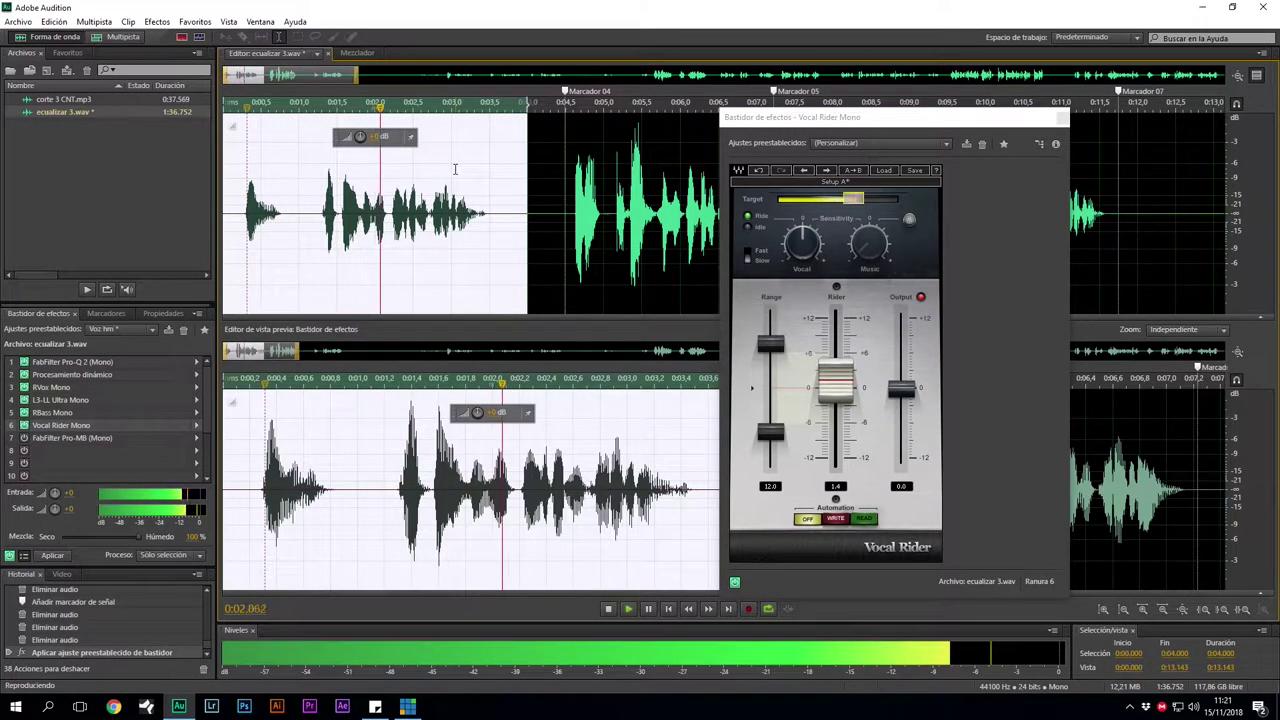
{"action": "key", "text": "space"}
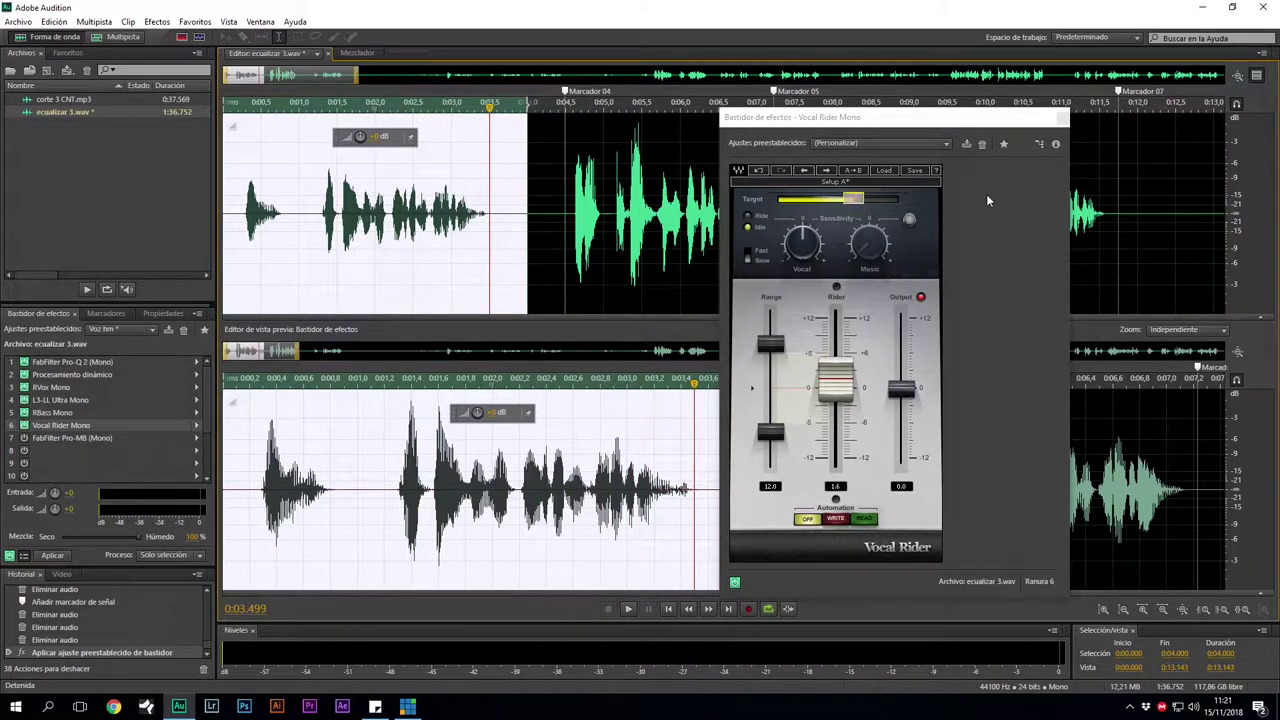
{"action": "left_click", "coordinate": [921, 298]}
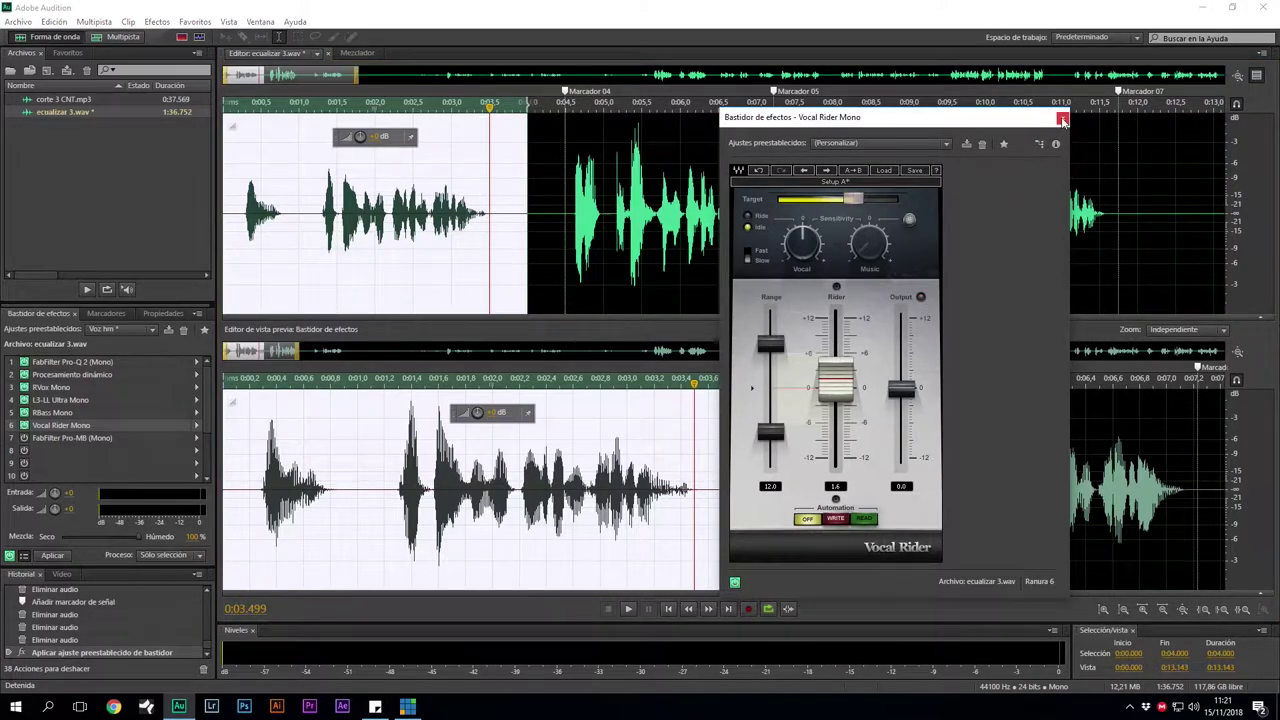
{"action": "left_click", "coordinate": [1063, 120]}
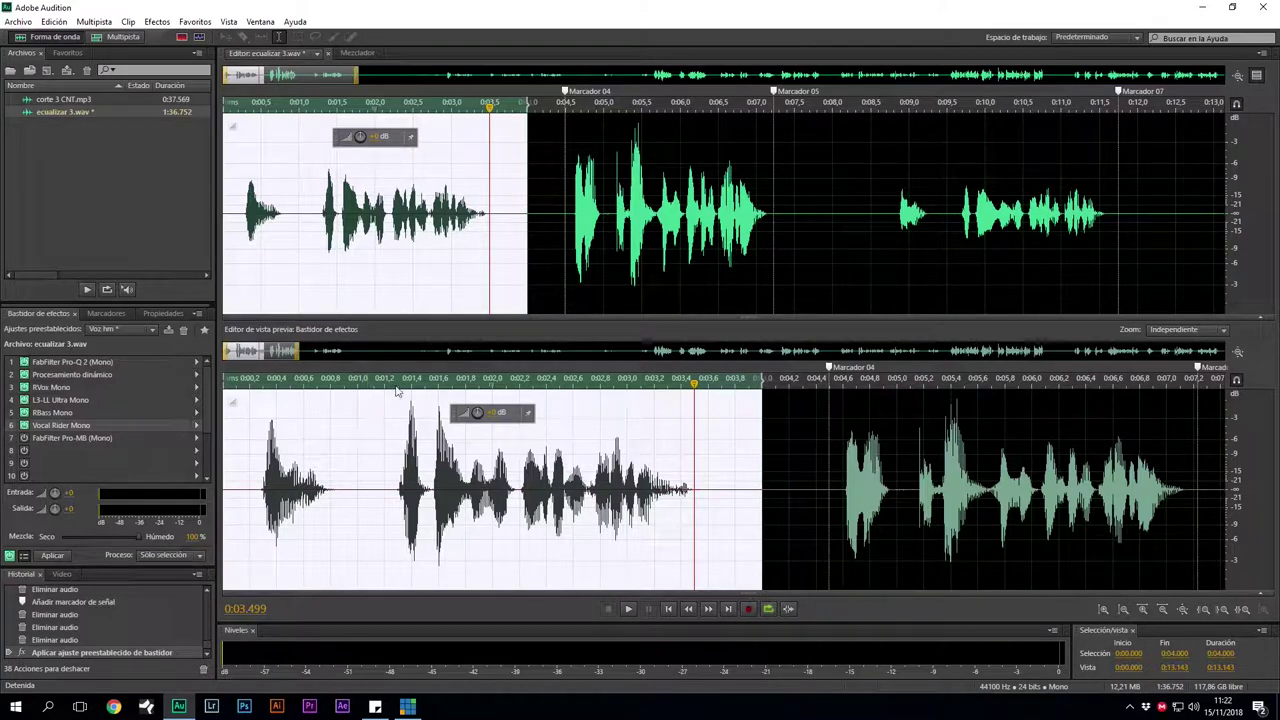
Enable FabFilter Pro-MB (Mono) in slot 7 and open its window
{"action": "left_click", "coordinate": [24, 440]}
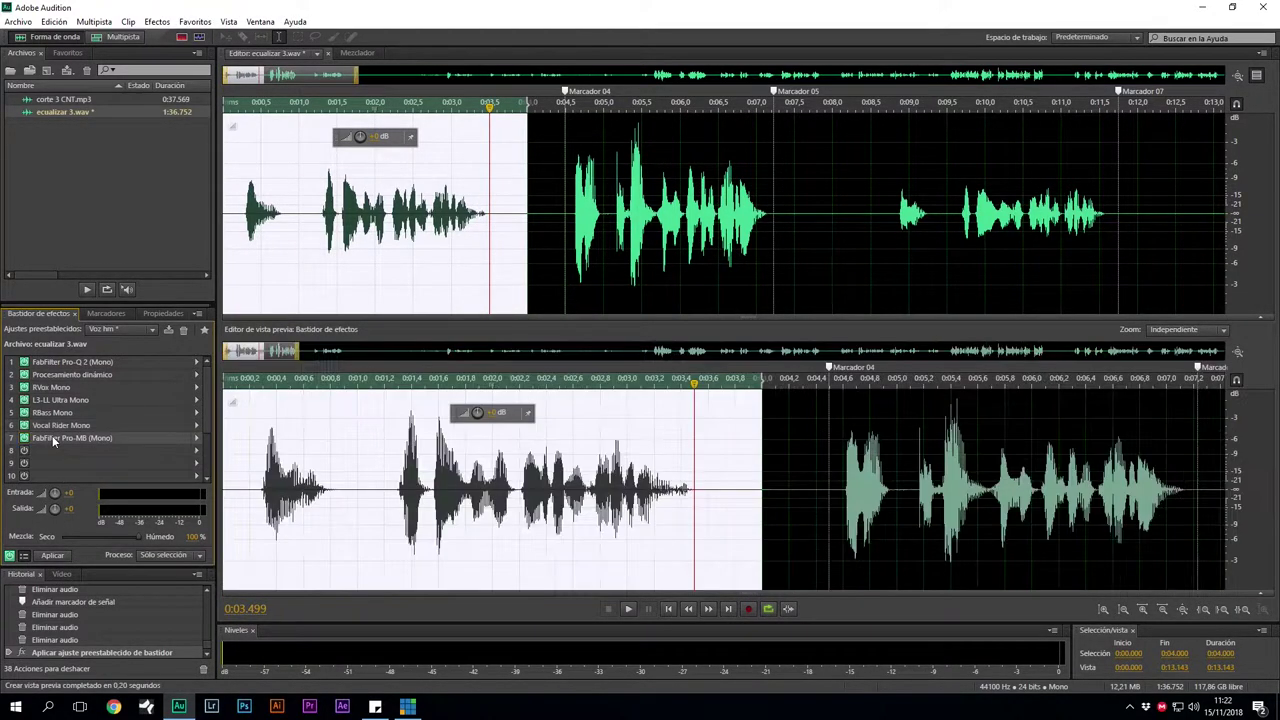
{"action": "double_click", "coordinate": [52, 438]}
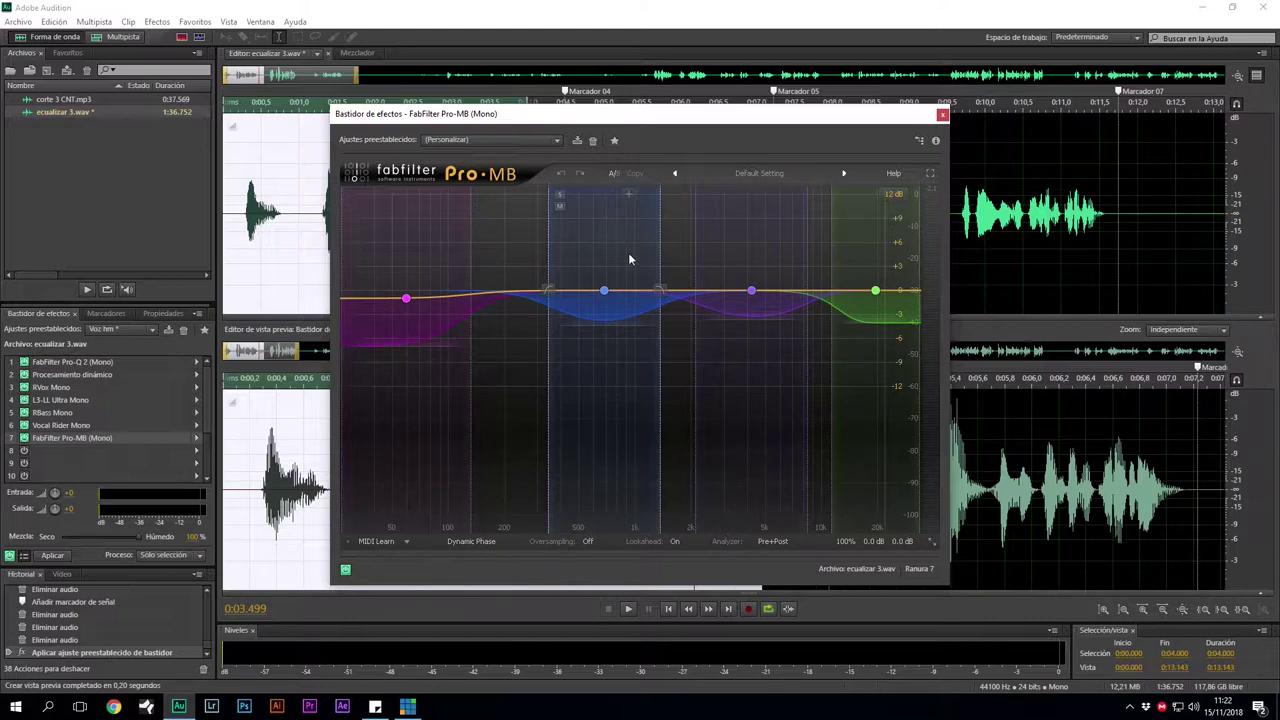
Reduce the range of the lowest and highest Pro-MB bands and widen Band 2 toward lower frequencies
{"action": "left_click", "coordinate": [400, 350]}
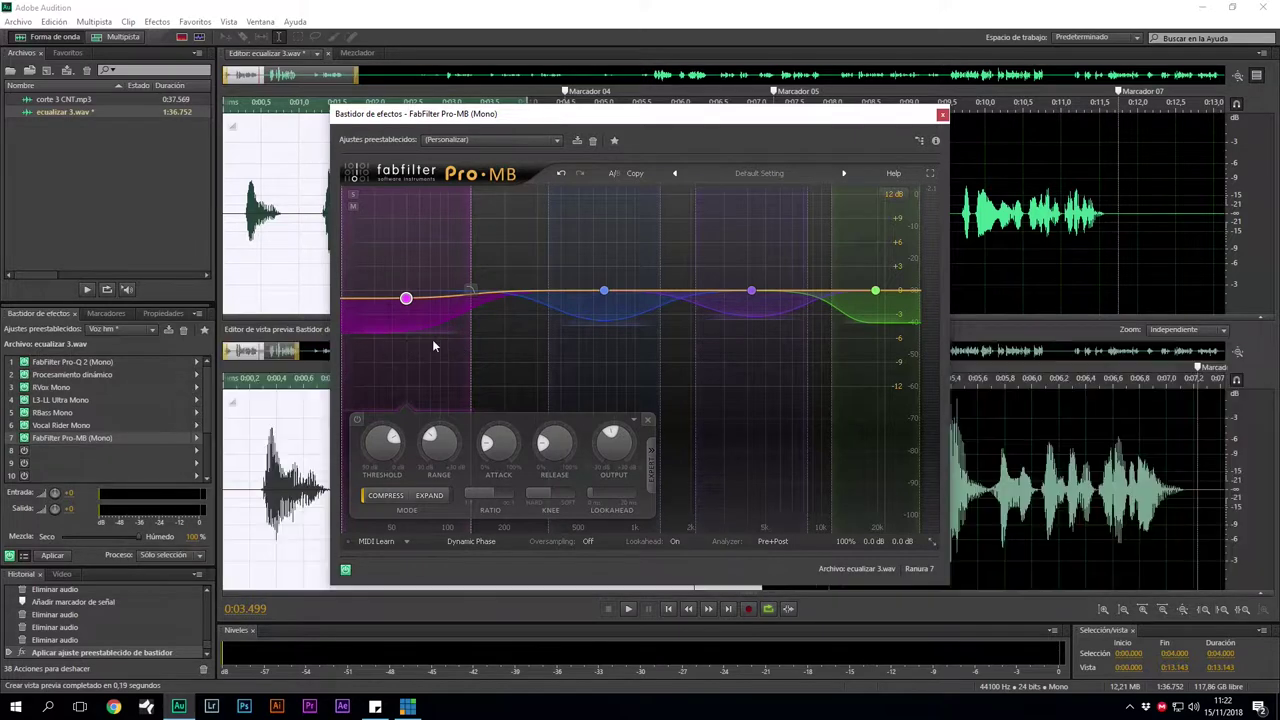
{"action": "left_click", "coordinate": [623, 327]}
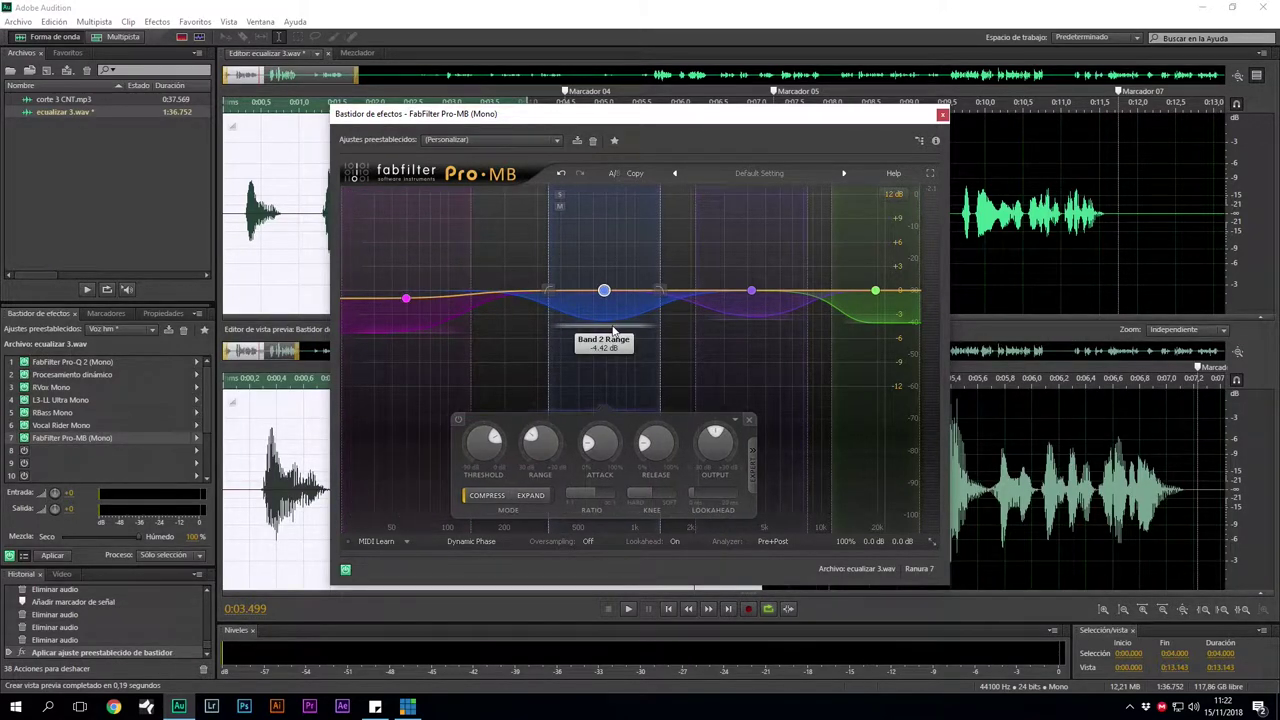
{"action": "left_click_drag", "start_coordinate": [549, 295], "coordinate": [516, 297]}
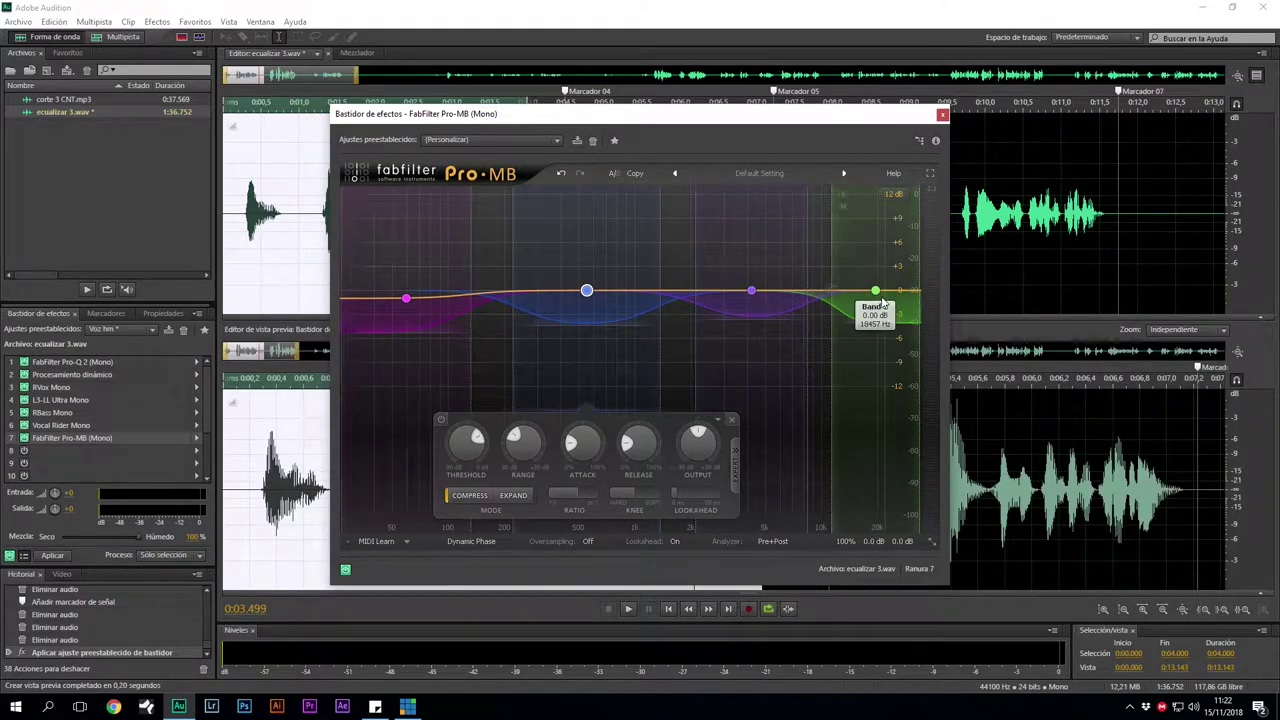
{"action": "left_click", "coordinate": [876, 291]}
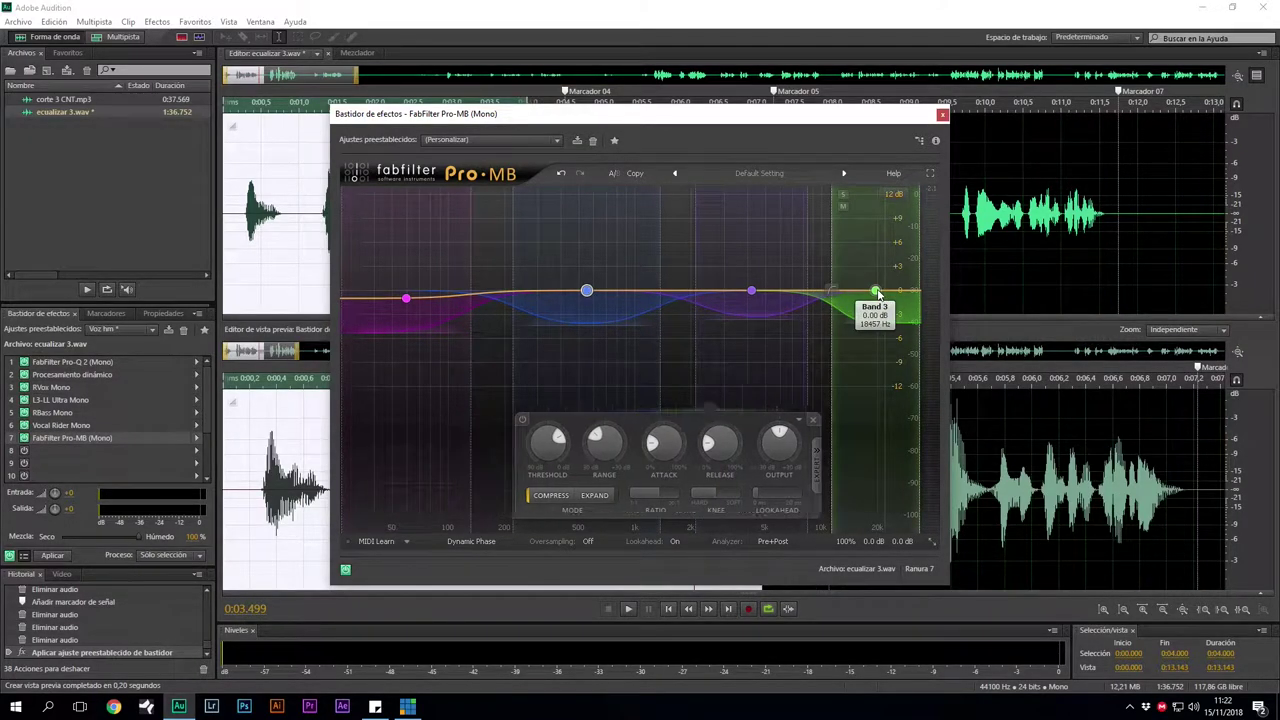
{"action": "left_click_drag", "start_coordinate": [870, 298], "coordinate": [882, 322]}
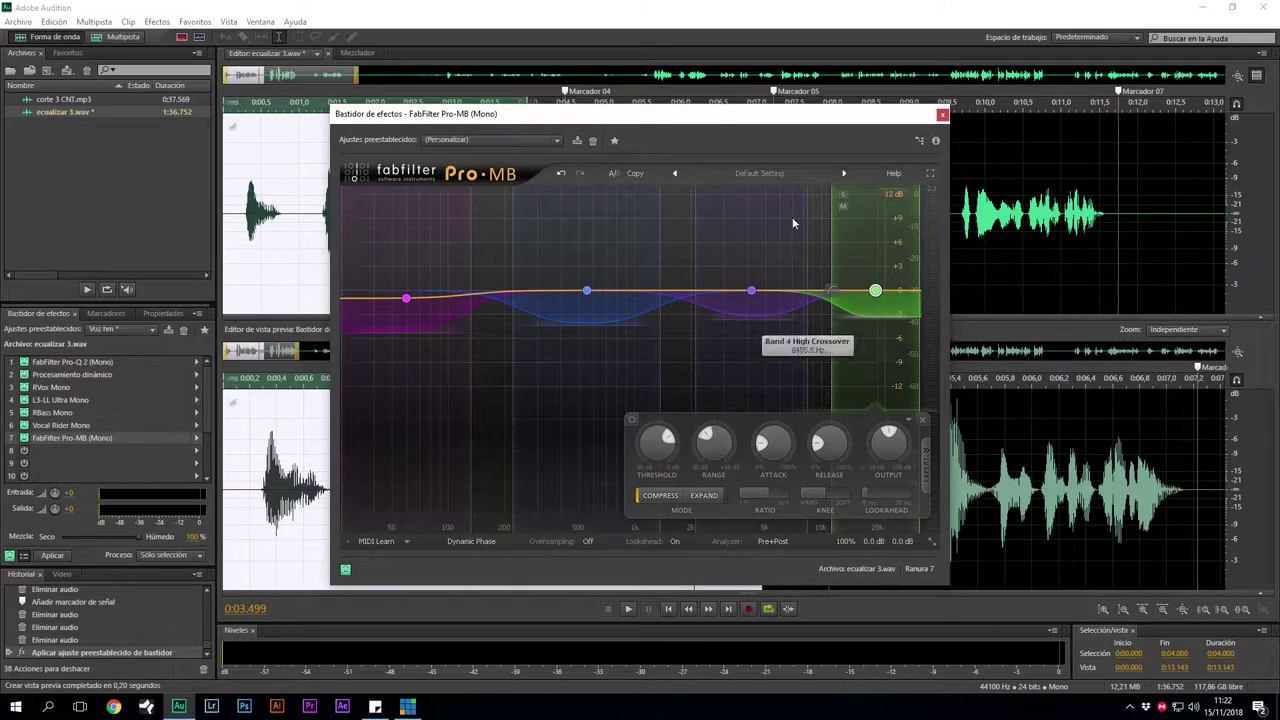
Move the Pro-MB window clear of the start of the selection and play it from the beginning
{"action": "left_click_drag", "start_coordinate": [700, 120], "coordinate": [981, 157]}
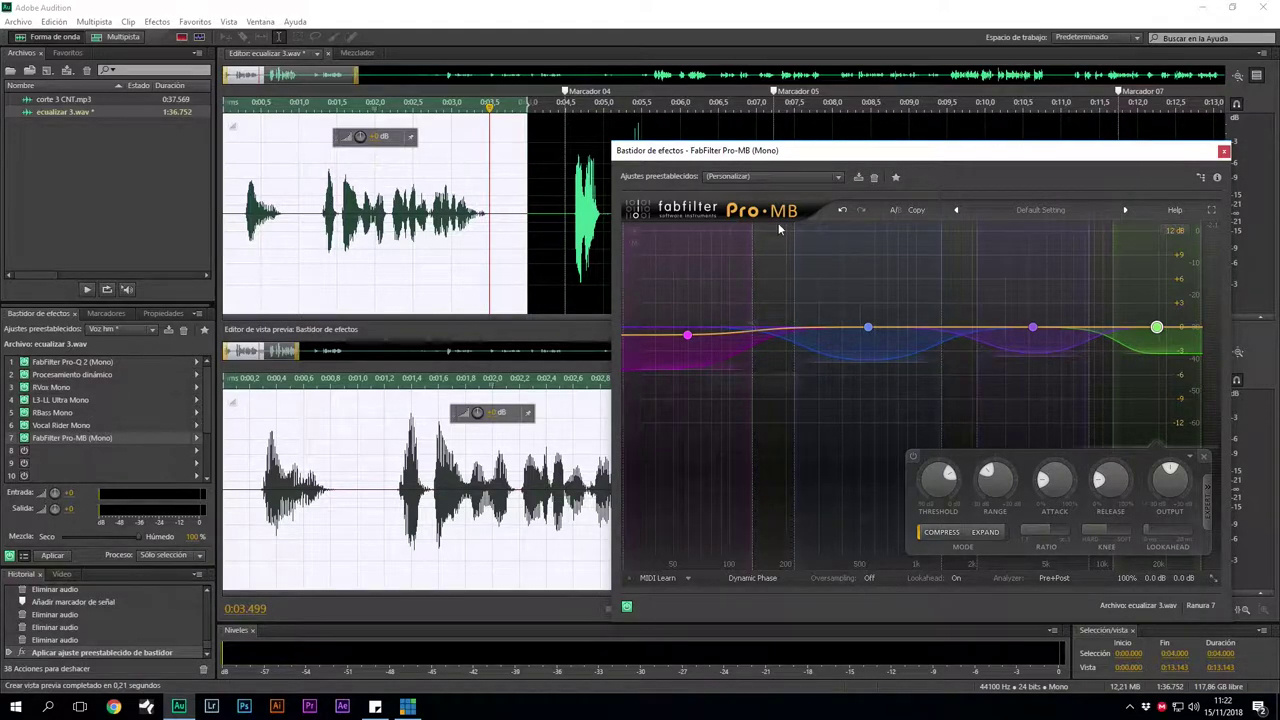
{"action": "left_click_drag", "start_coordinate": [806, 158], "coordinate": [688, 128]}
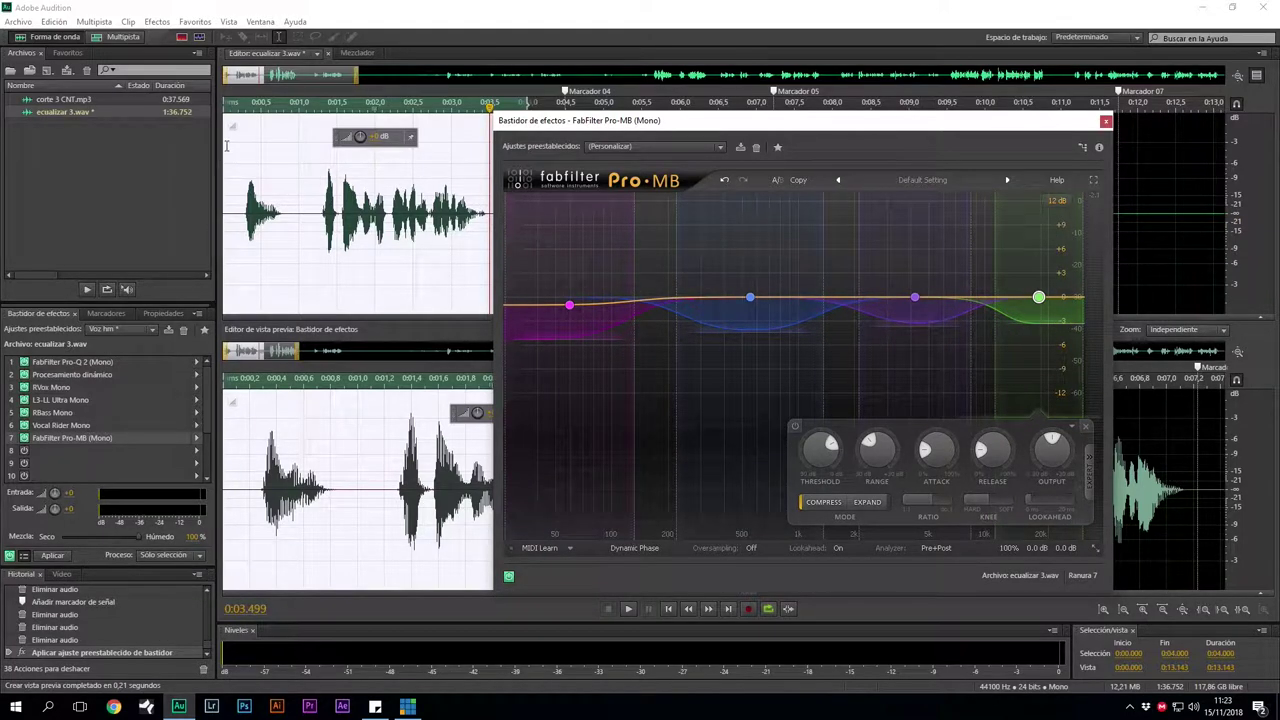
{"action": "left_click", "coordinate": [238, 108]}
{"action": "key", "text": "space"}
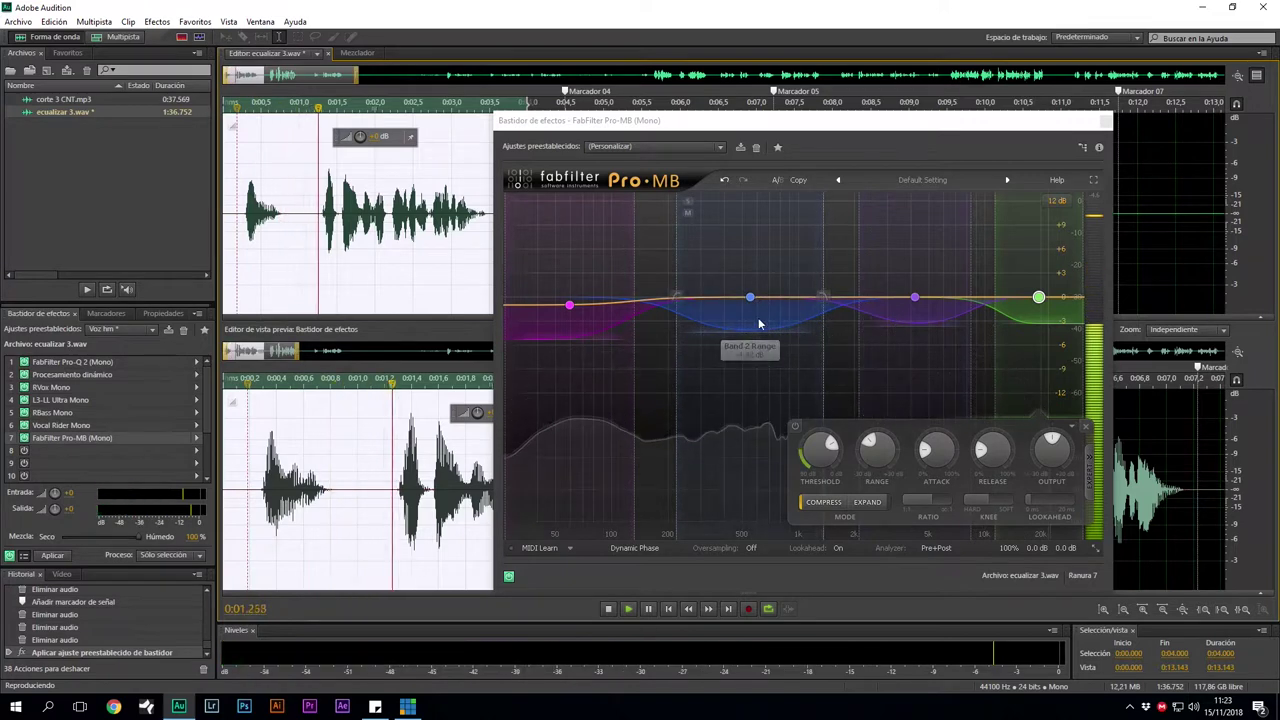
During playback, adjust the ranges of Bands 2 and 4 and lower Band 3's crossover so it centres at 14962 Hz, and stop playback
{"action": "mouse_move", "coordinate": [758, 336]}
{"action": "left_mouse_down"}
{"action": "mouse_move", "coordinate": [755, 368]}
{"action": "mouse_move", "coordinate": [757, 228]}
{"action": "mouse_move", "coordinate": [770, 202]}
{"action": "mouse_move", "coordinate": [776, 372]}
{"action": "mouse_move", "coordinate": [778, 330]}
{"action": "left_mouse_up"}
{"action": "left_click_drag", "start_coordinate": [930, 335], "coordinate": [972, 337]}
{"action": "left_click", "coordinate": [997, 322]}
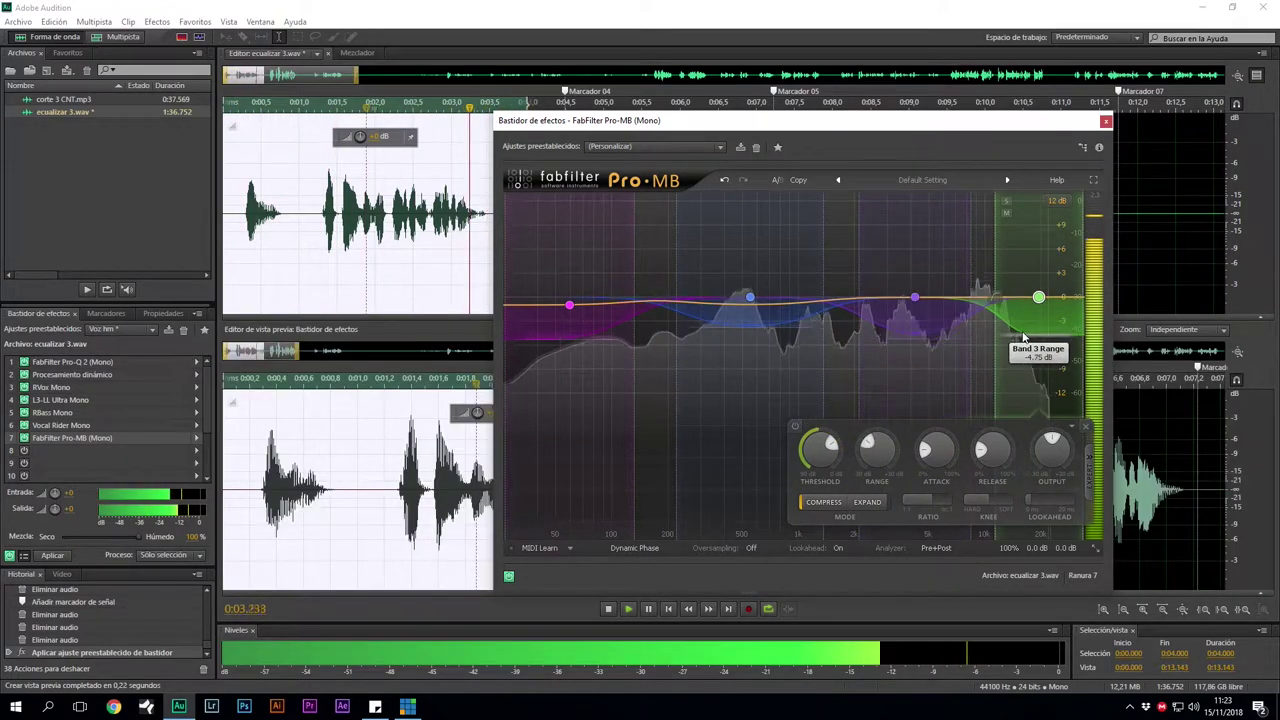
{"action": "left_click_drag", "start_coordinate": [997, 322], "coordinate": [963, 322]}
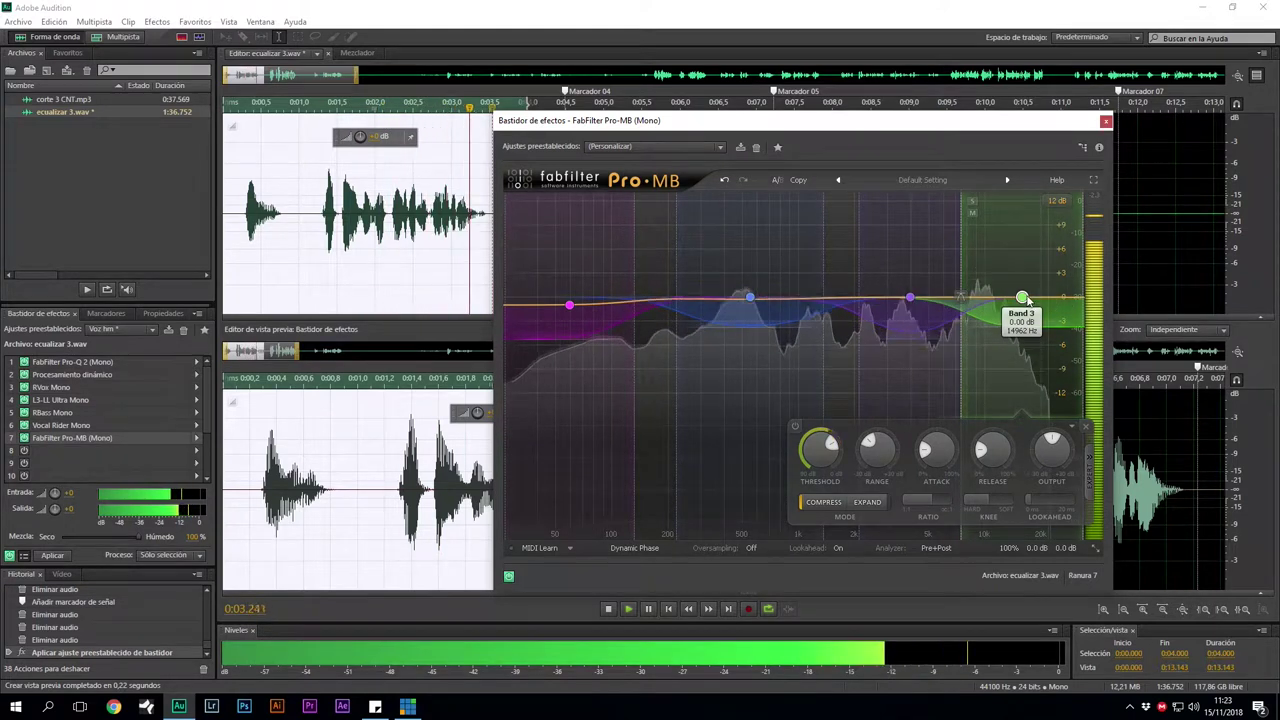
{"action": "key", "text": "space"}
Compare the preview waveform with FabFilter Pro-MB bypassed and re-enabled, and close its window
{"action": "left_click", "coordinate": [232, 107]}
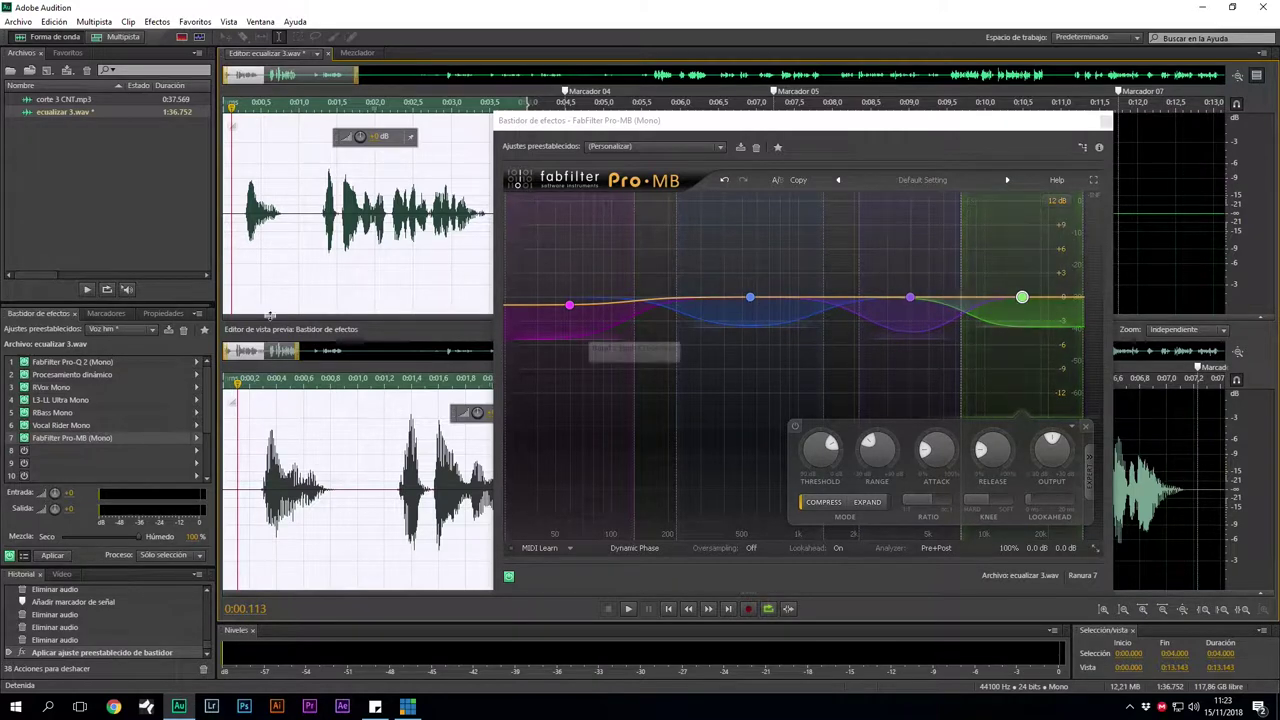
{"action": "left_click_drag", "start_coordinate": [863, 129], "coordinate": [1026, 120]}
{"action": "left_click", "coordinate": [670, 568]}
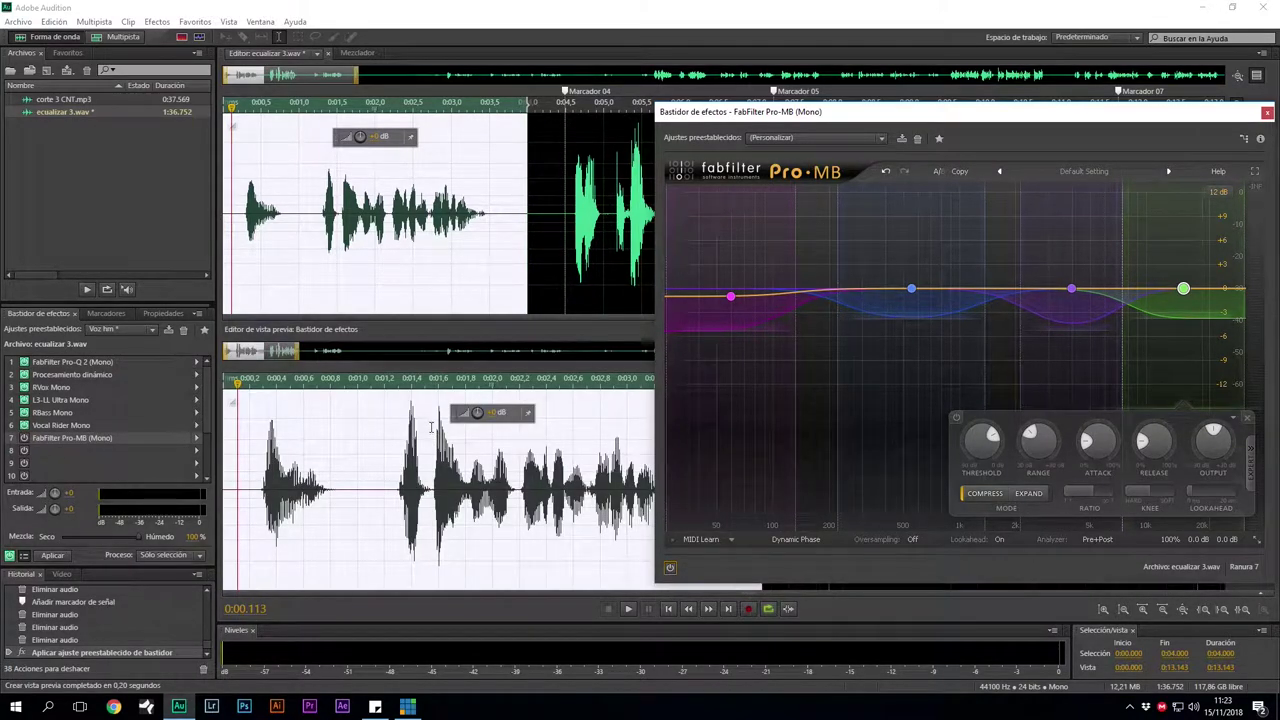
{"action": "left_click", "coordinate": [670, 568]}
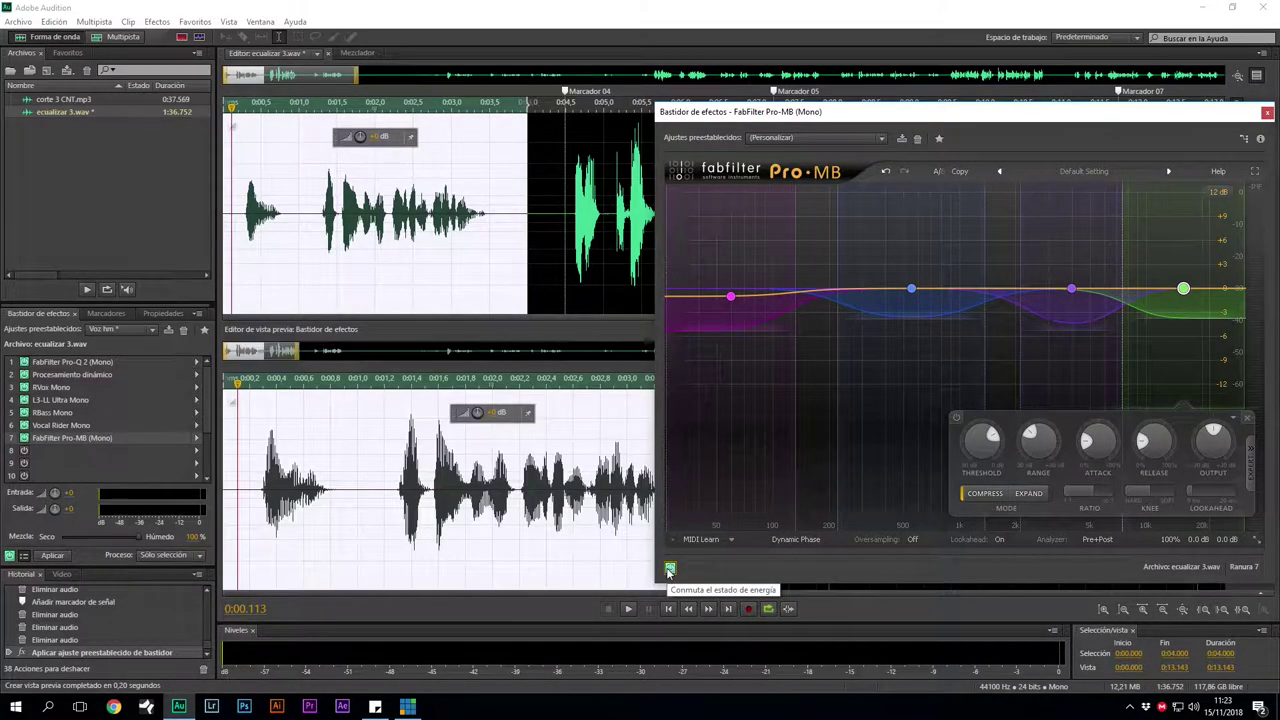
{"action": "left_click_drag", "start_coordinate": [891, 121], "coordinate": [611, 114]}
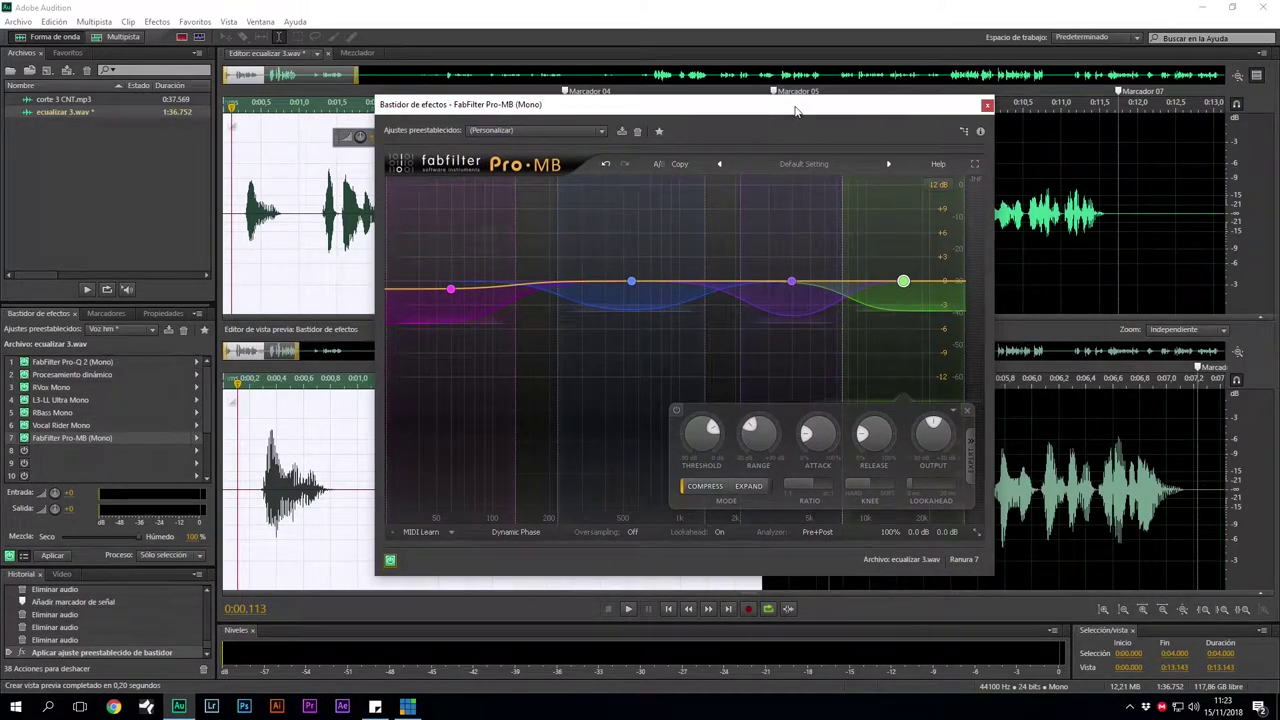
{"action": "left_click", "coordinate": [987, 105]}
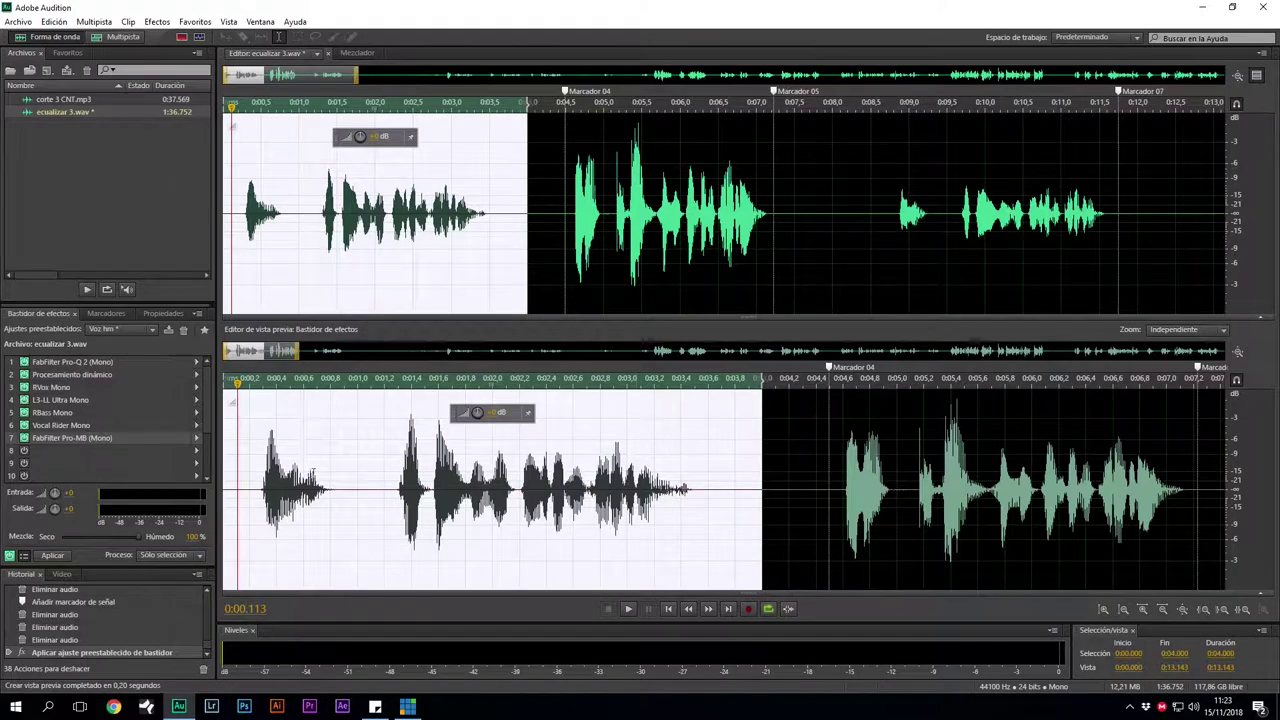
Open Procesamiento dinámico in slot 2 and add a curve point at -29.5 dB input and -25.9 dB output
{"action": "scroll", "coordinate": [290, 490], "scroll_direction": "up", "scroll_amount": 3}
{"action": "scroll", "coordinate": [327, 495], "scroll_direction": "down", "scroll_amount": 1}
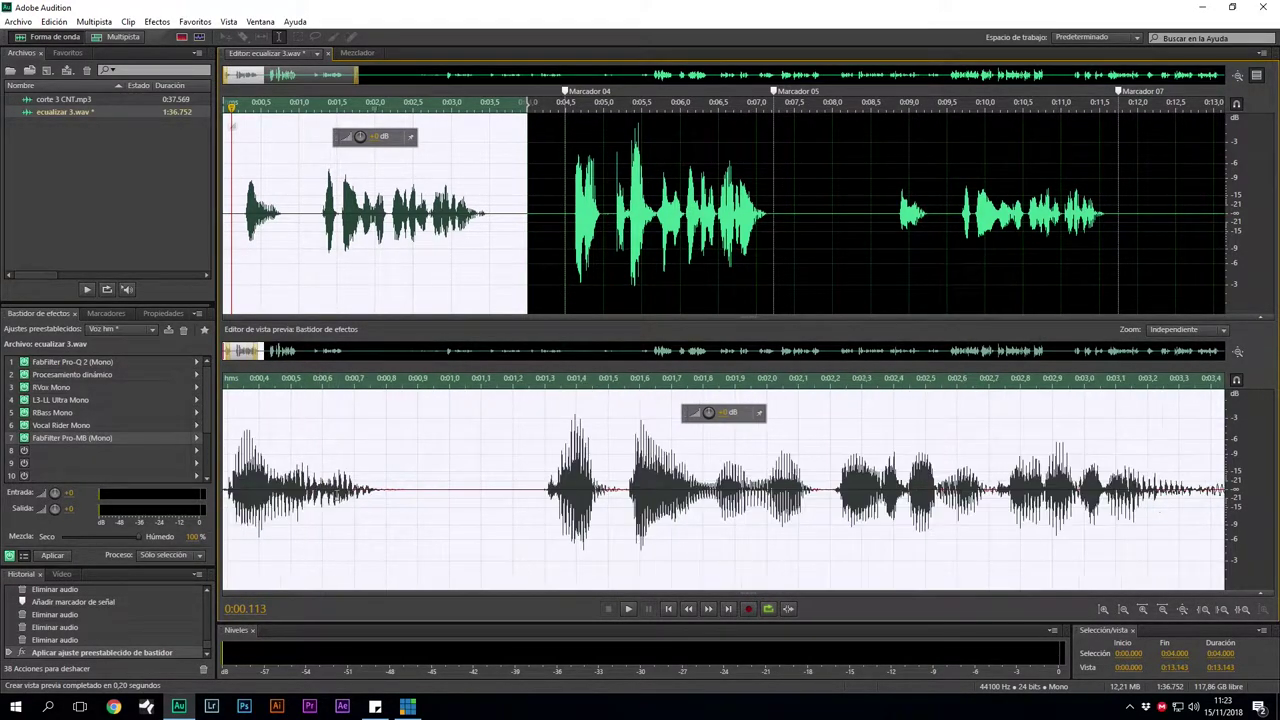
{"action": "double_click", "coordinate": [73, 374]}
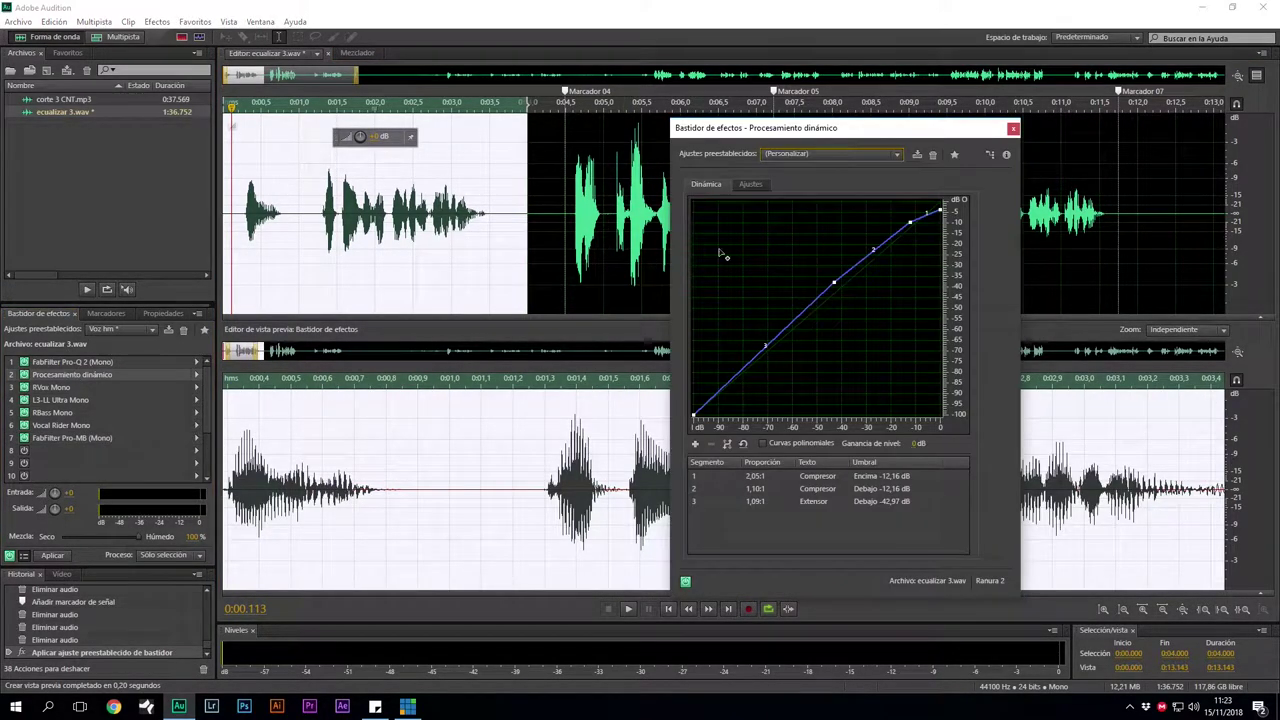
{"action": "left_click", "coordinate": [868, 258]}
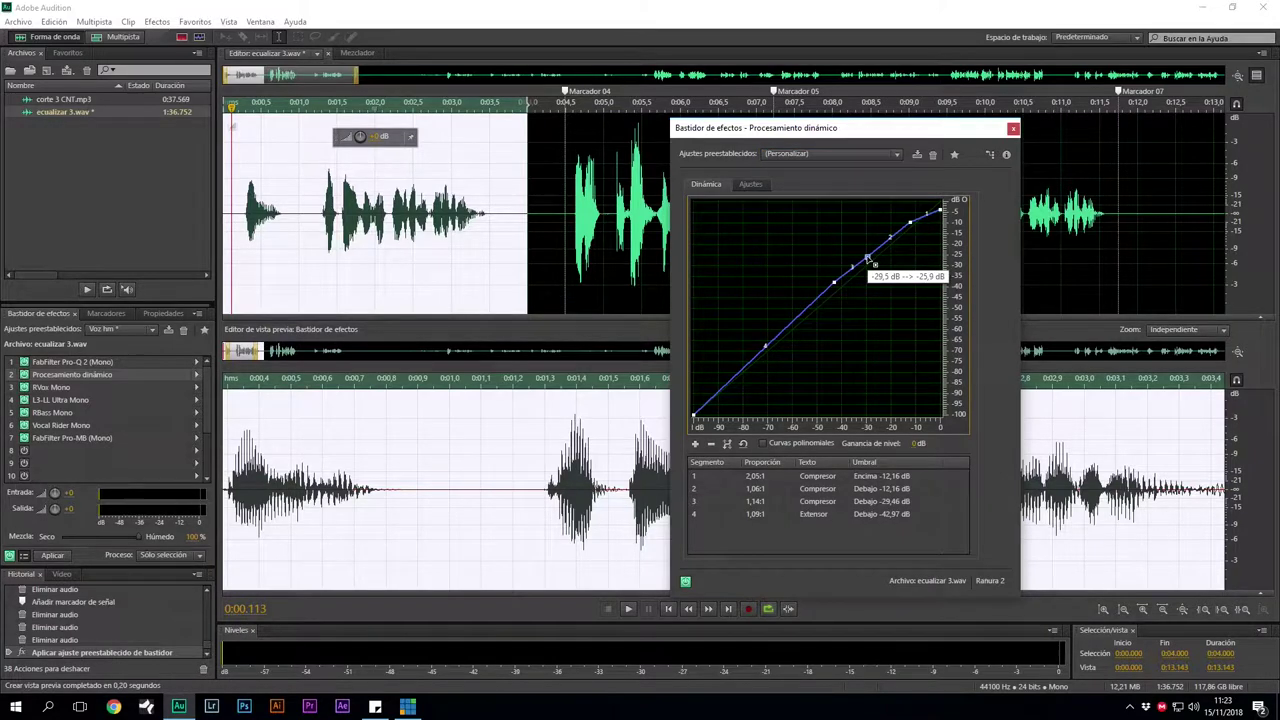
Raise the low-level part of the dynamics curve with points at thresholds of -51.89 dB and -99.73 dB
{"action": "mouse_move", "coordinate": [822, 295]}
{"action": "left_mouse_down"}
{"action": "mouse_move", "coordinate": [812, 256]}
{"action": "mouse_move", "coordinate": [823, 312]}
{"action": "left_mouse_up"}
{"action": "key", "text": "Delete"}
{"action": "left_click_drag", "start_coordinate": [841, 287], "coordinate": [811, 260]}
{"action": "left_click_drag", "start_coordinate": [766, 329], "coordinate": [685, 326]}
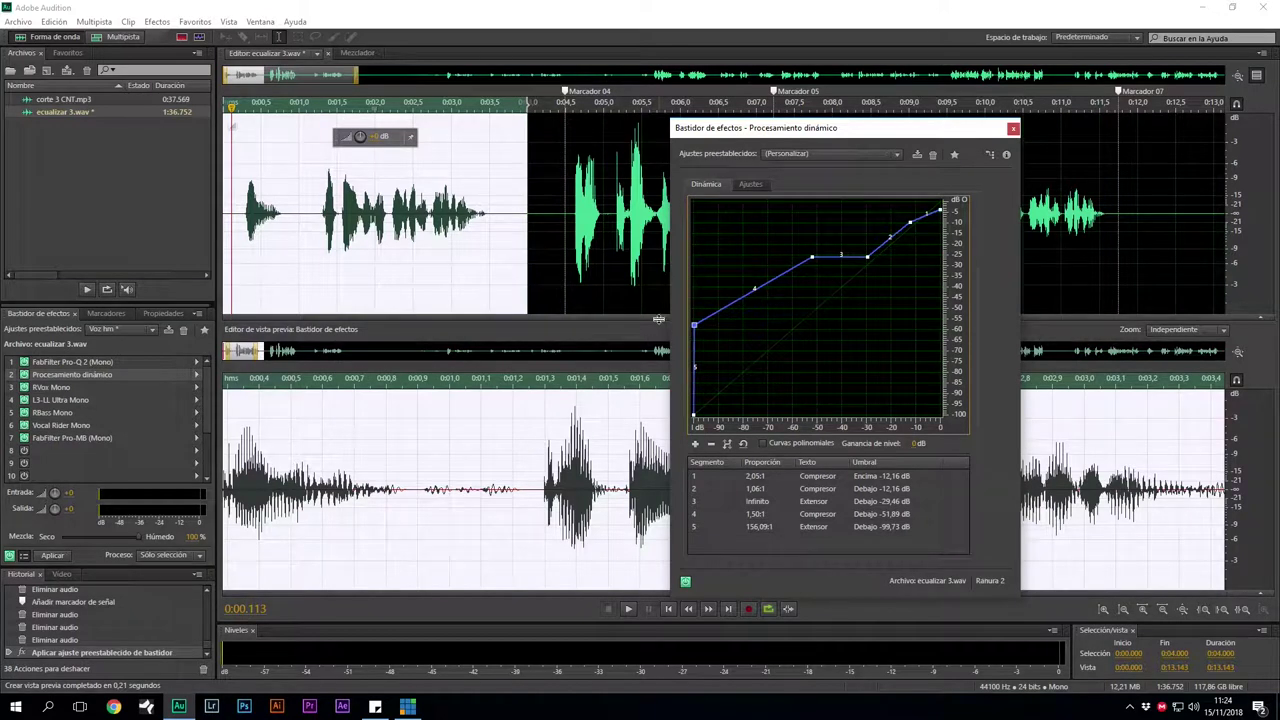
Reshape the low-level part of the dynamics curve with points at thresholds of -53.78 dB, -72.97 dB and -89.73 dB
{"action": "left_click_drag", "start_coordinate": [694, 325], "coordinate": [735, 348]}
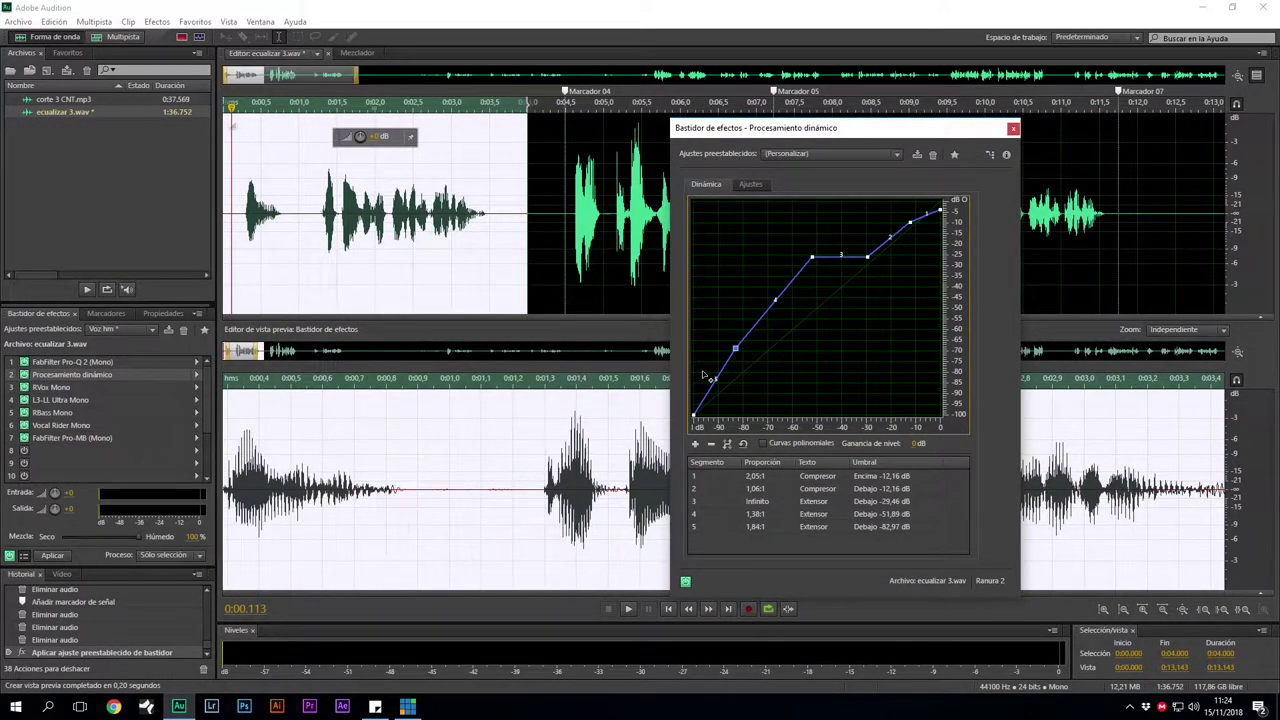
{"action": "left_click_drag", "start_coordinate": [812, 263], "coordinate": [812, 363]}
{"action": "left_click", "coordinate": [809, 302]}
{"action": "left_click_drag", "start_coordinate": [773, 324], "coordinate": [760, 285]}
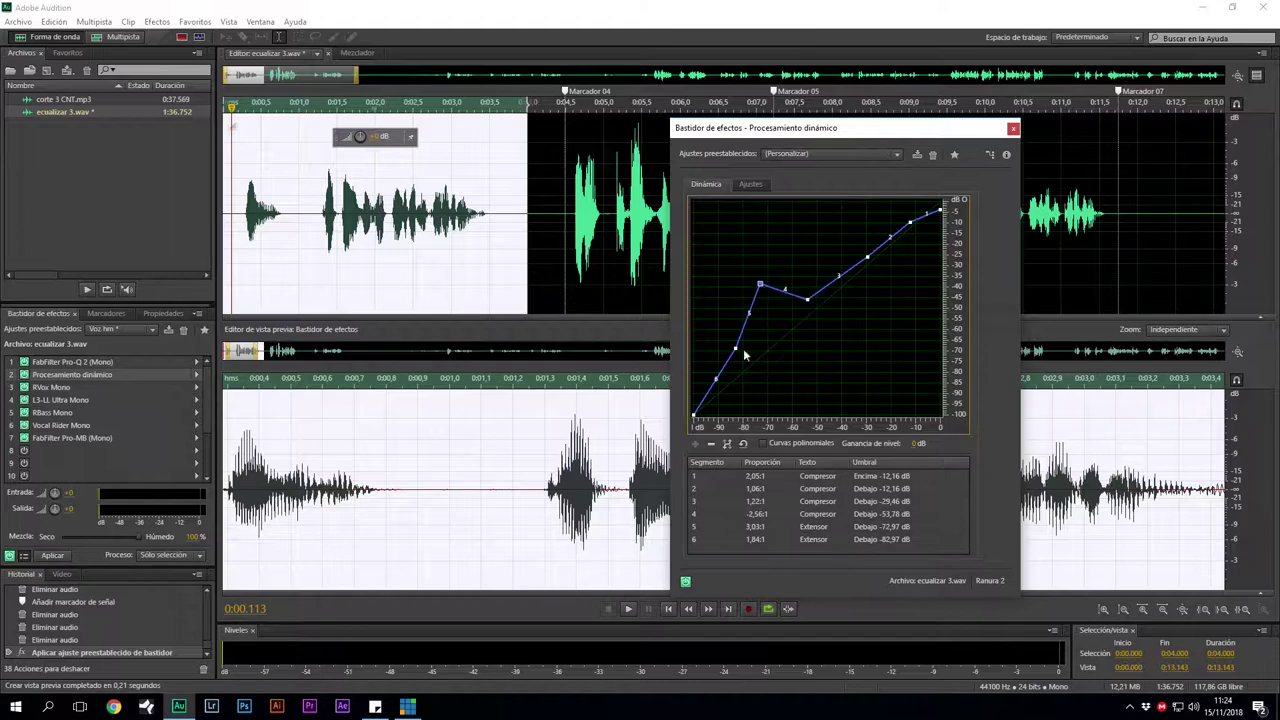
{"action": "left_click_drag", "start_coordinate": [743, 355], "coordinate": [718, 320]}
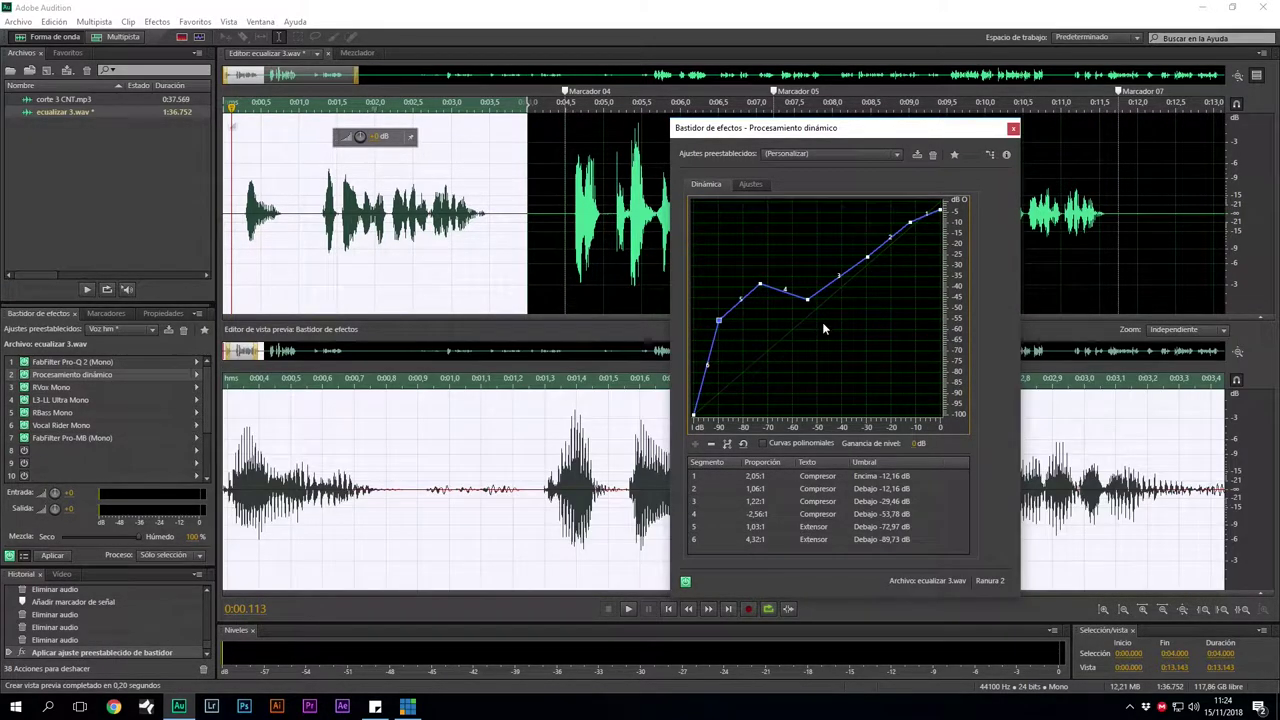
Raise the middle point of the dynamics curve, placing its threshold at -51.35 dB with a 1.87:1 ratio below it
{"action": "mouse_move", "coordinate": [809, 301]}
{"action": "left_click_drag", "start_coordinate": [809, 301], "coordinate": [811, 243]}
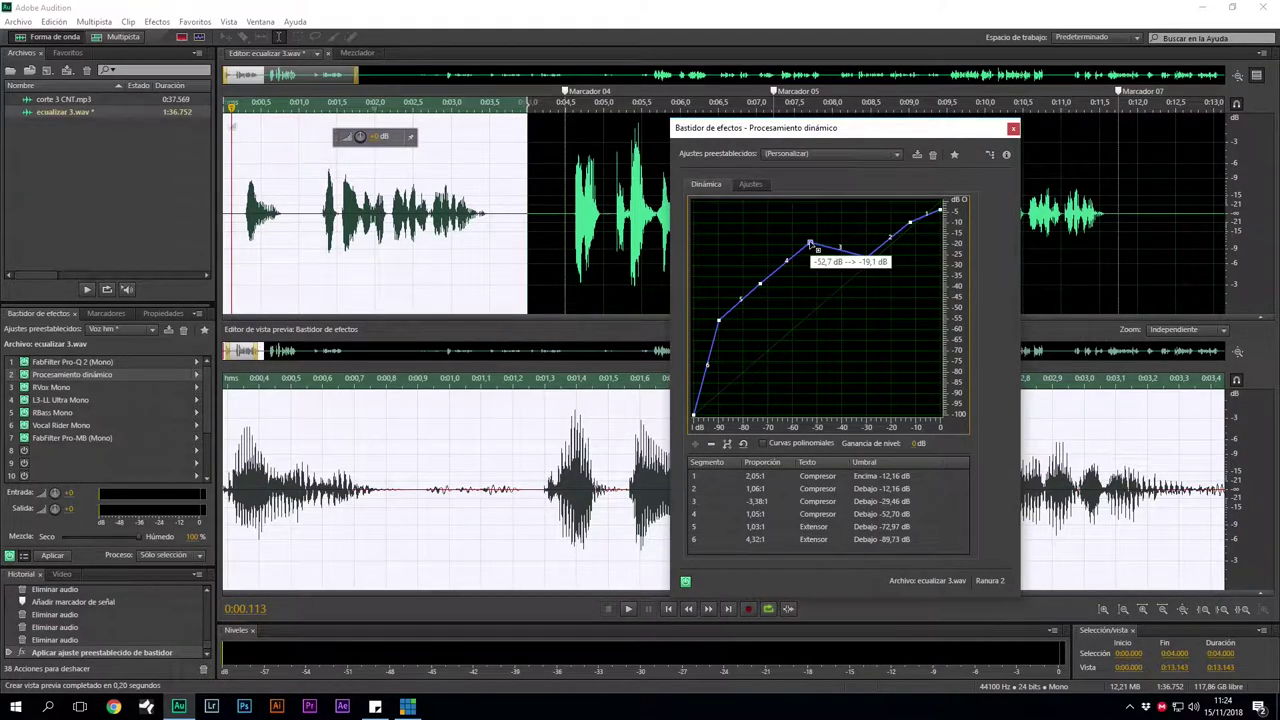
{"action": "left_click_drag", "start_coordinate": [811, 245], "coordinate": [816, 262]}
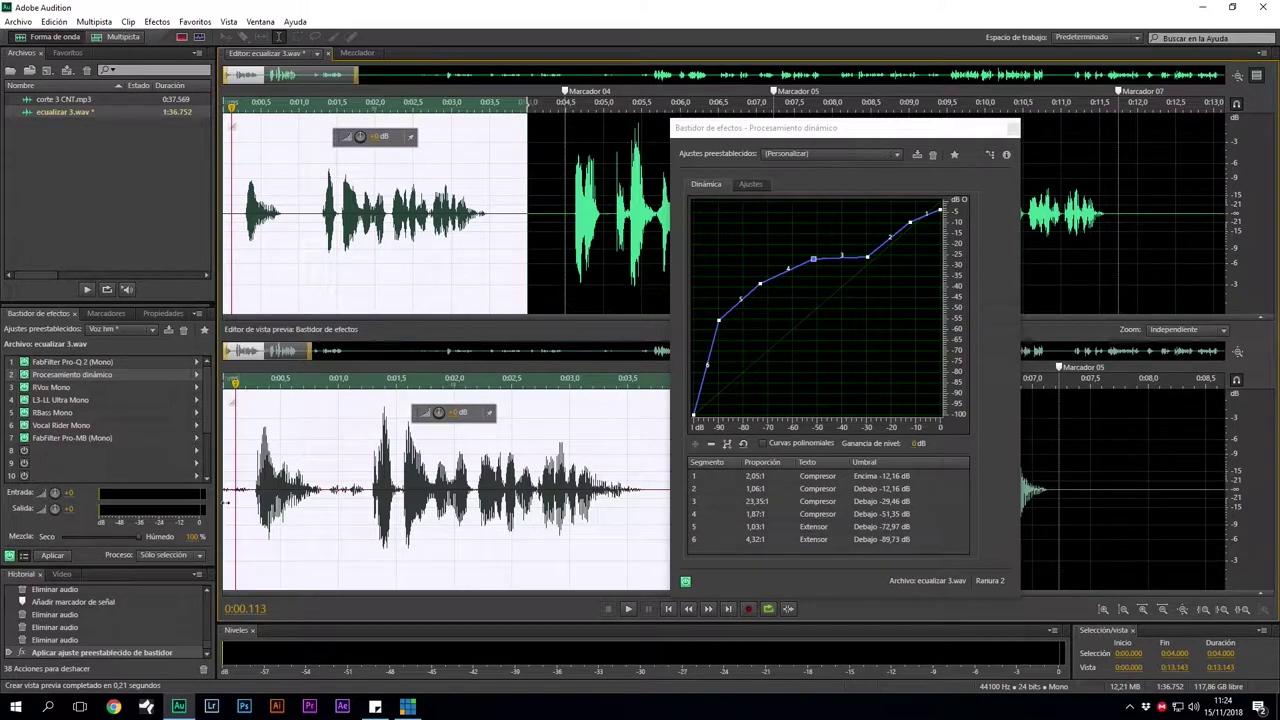
Select the recording's opening 3.803 seconds and play them through the boosted dynamics curve, stopping playback after listening
{"action": "left_click", "coordinate": [226, 499]}
{"action": "left_click_drag", "start_coordinate": [512, 189], "coordinate": [113, 181]}
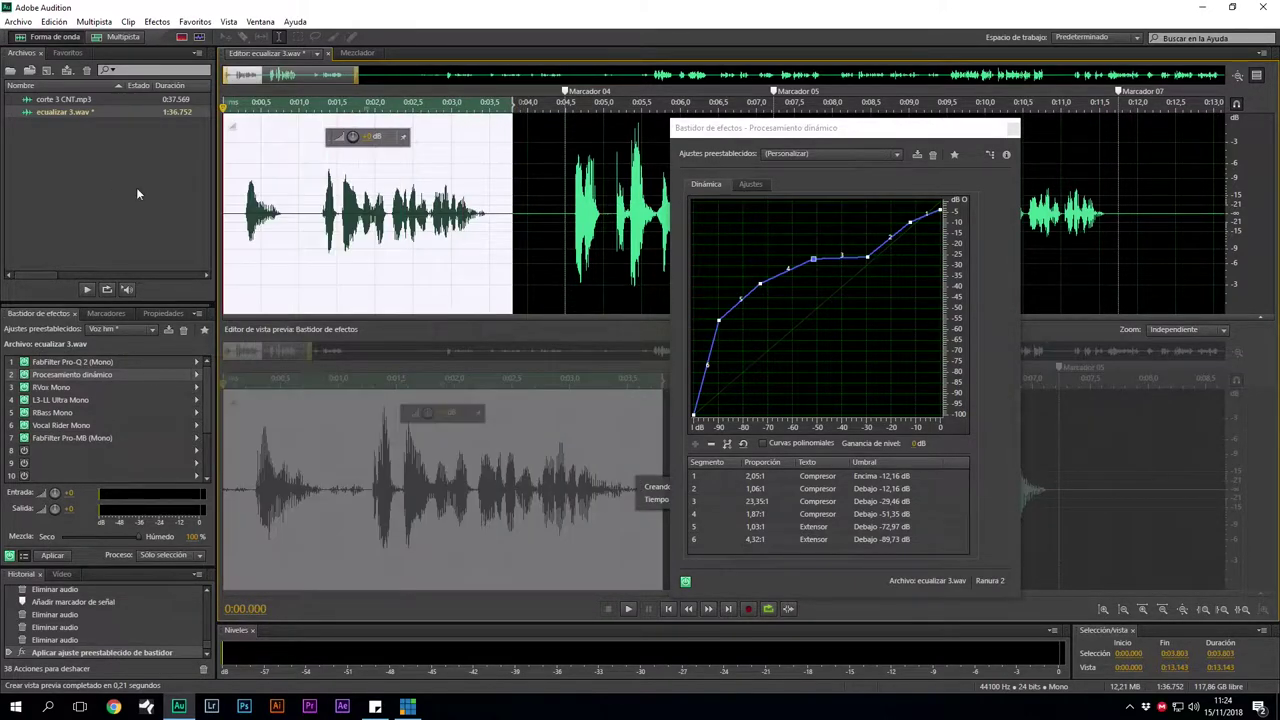
{"action": "key", "text": "space"}
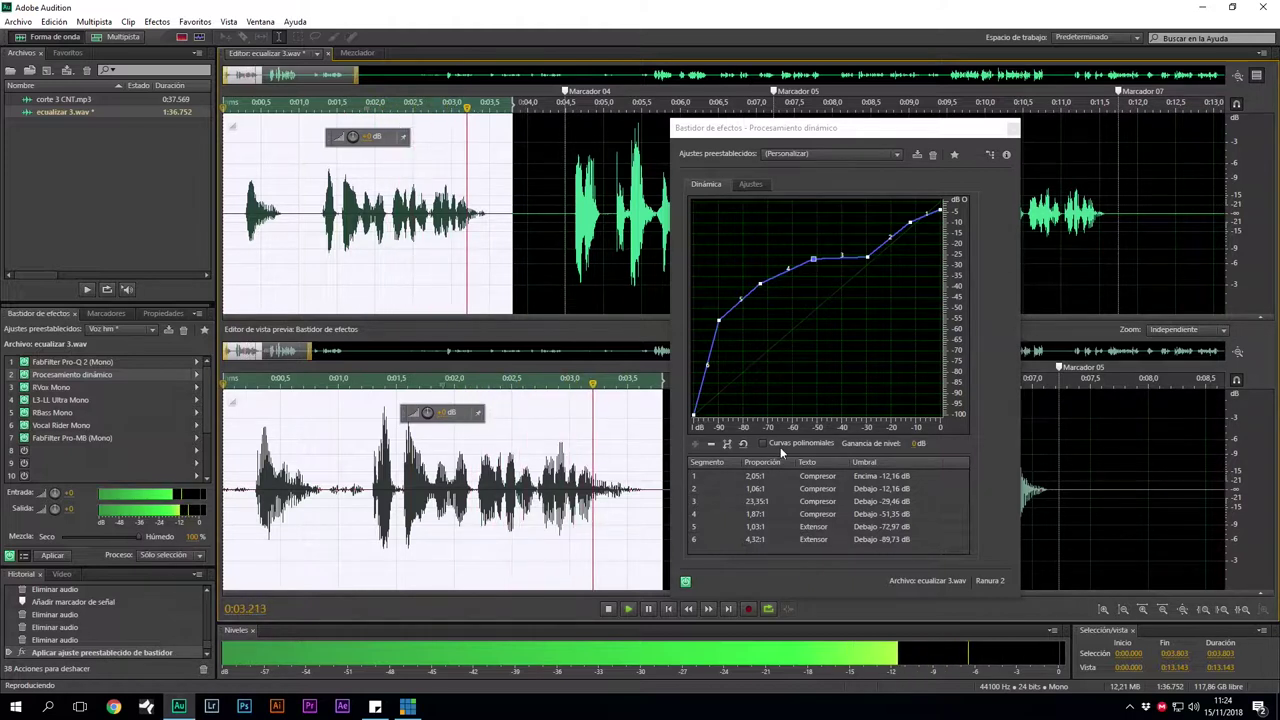
{"action": "key", "text": "space"}
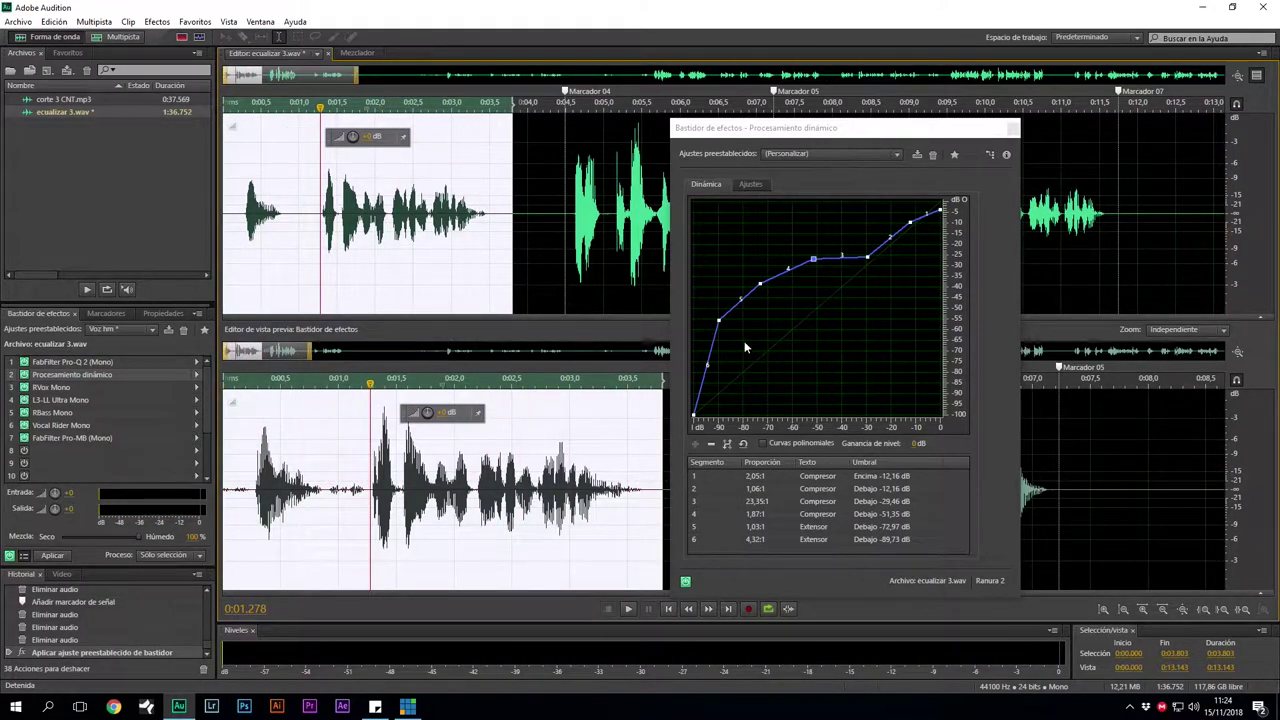
Bring the dynamics curve's low-level part close to the diagonal, with points at thresholds of -53.24 dB and -73.24 dB and the lowest extra point removed
{"action": "left_click_drag", "start_coordinate": [721, 321], "coordinate": [760, 343]}
{"action": "left_click", "coordinate": [810, 302]}
{"action": "left_click_drag", "start_coordinate": [810, 302], "coordinate": [808, 300]}
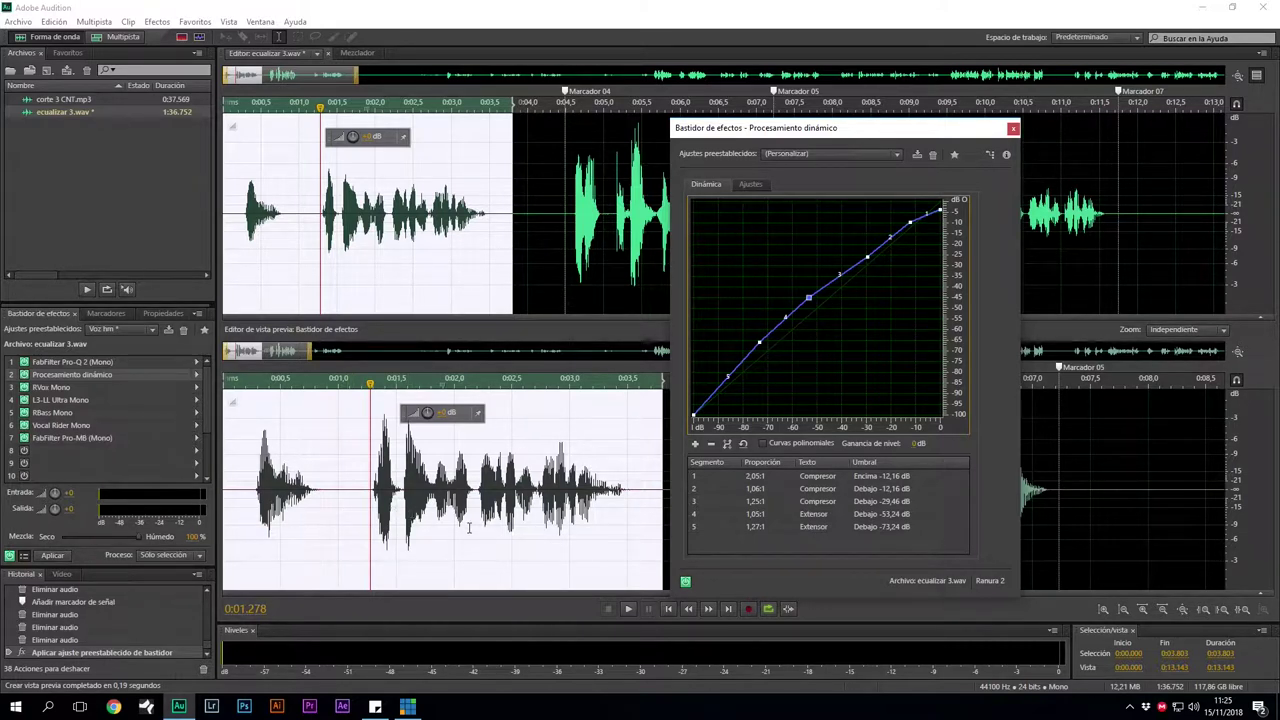
Hide the preview editor and move the Procesamiento dinámico window clear of the later part of the waveform
{"action": "scroll", "coordinate": [515, 254], "scroll_direction": "down", "scroll_amount": 3}
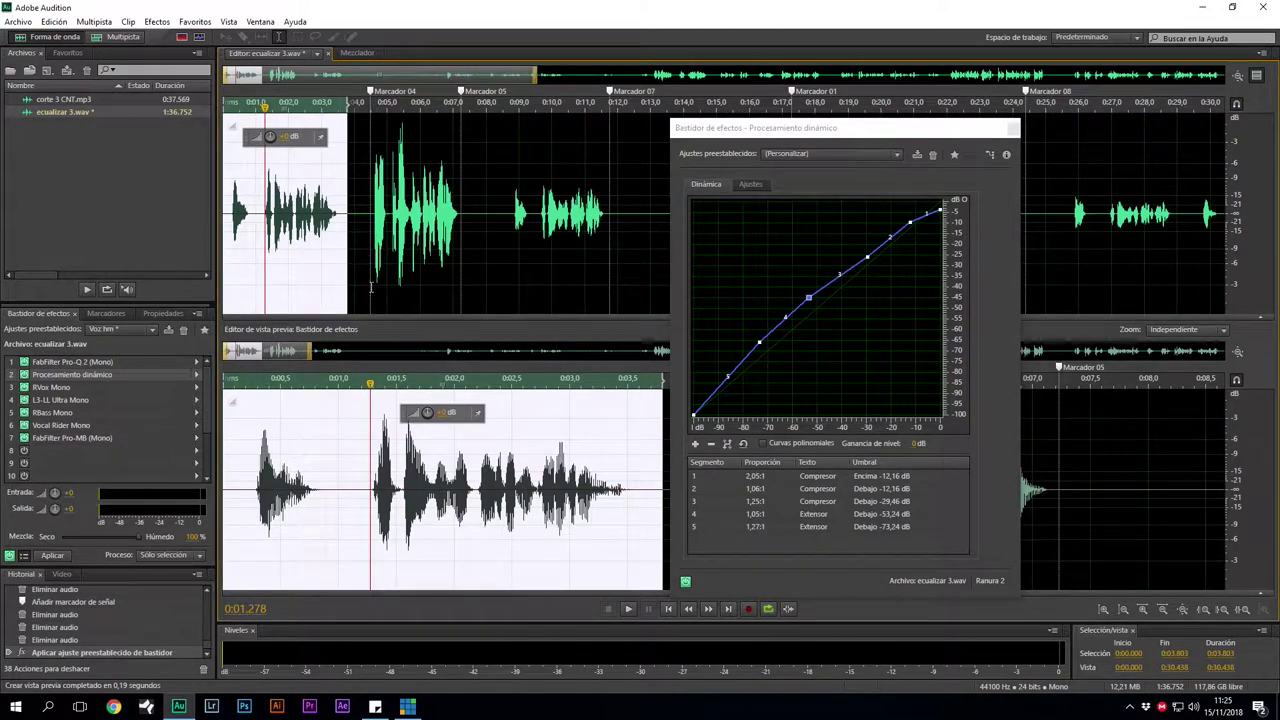
{"action": "left_click", "coordinate": [1257, 79]}
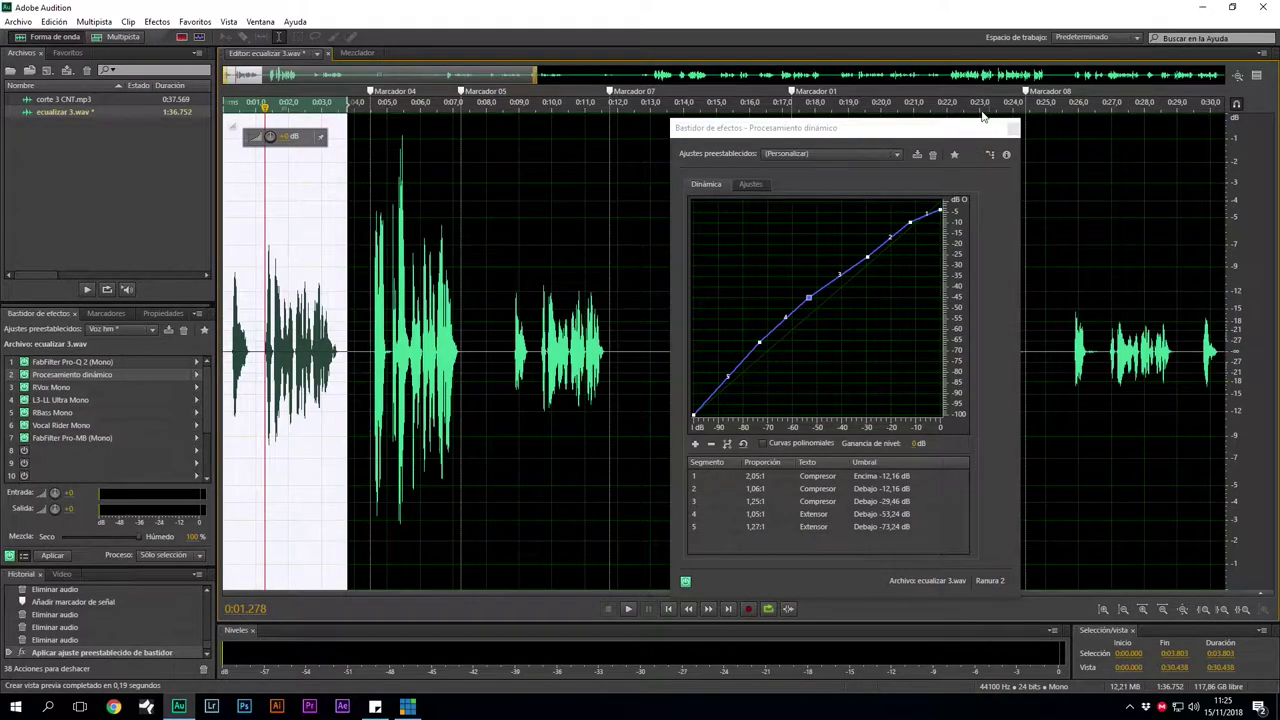
{"action": "left_click_drag", "start_coordinate": [879, 136], "coordinate": [416, 112]}
Select the recording's final passage from 1:21.882 to its end at 1:36.752
{"action": "scroll", "coordinate": [1055, 368], "scroll_direction": "down", "scroll_amount": 5}
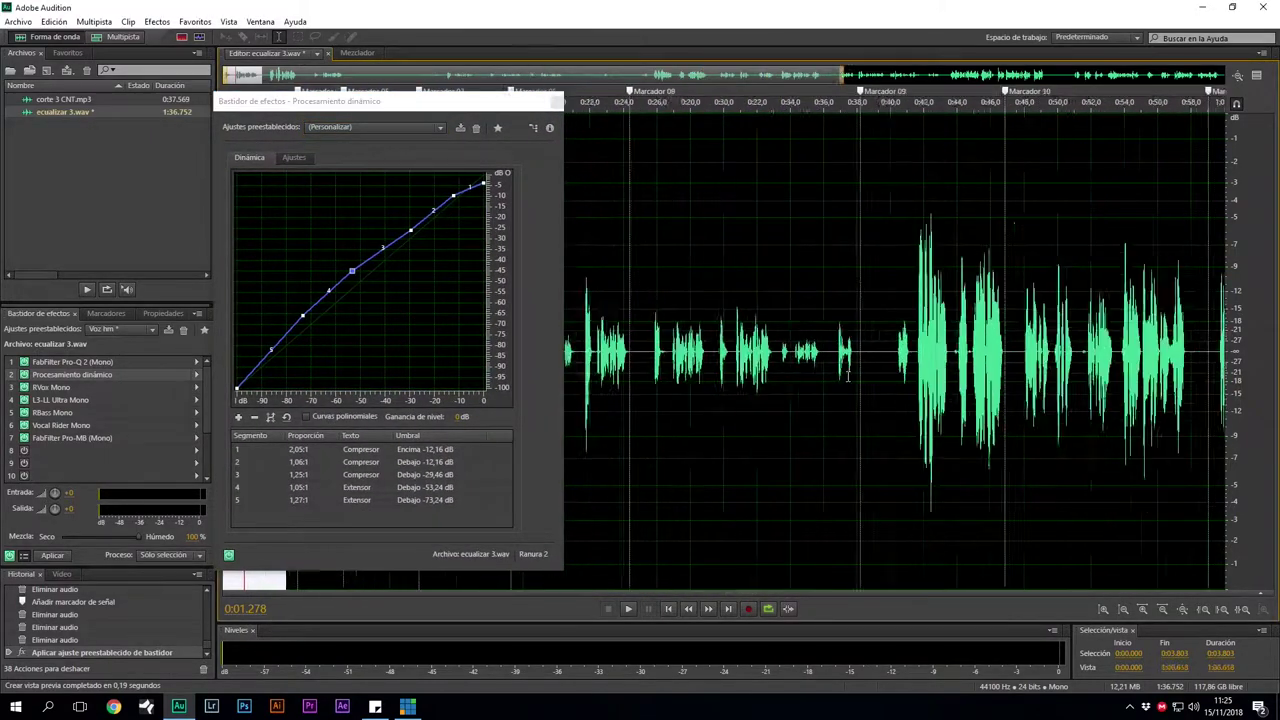
{"action": "left_click_drag", "start_coordinate": [1068, 356], "coordinate": [1197, 358]}
{"action": "scroll", "coordinate": [1197, 358], "scroll_direction": "up", "scroll_amount": 3}
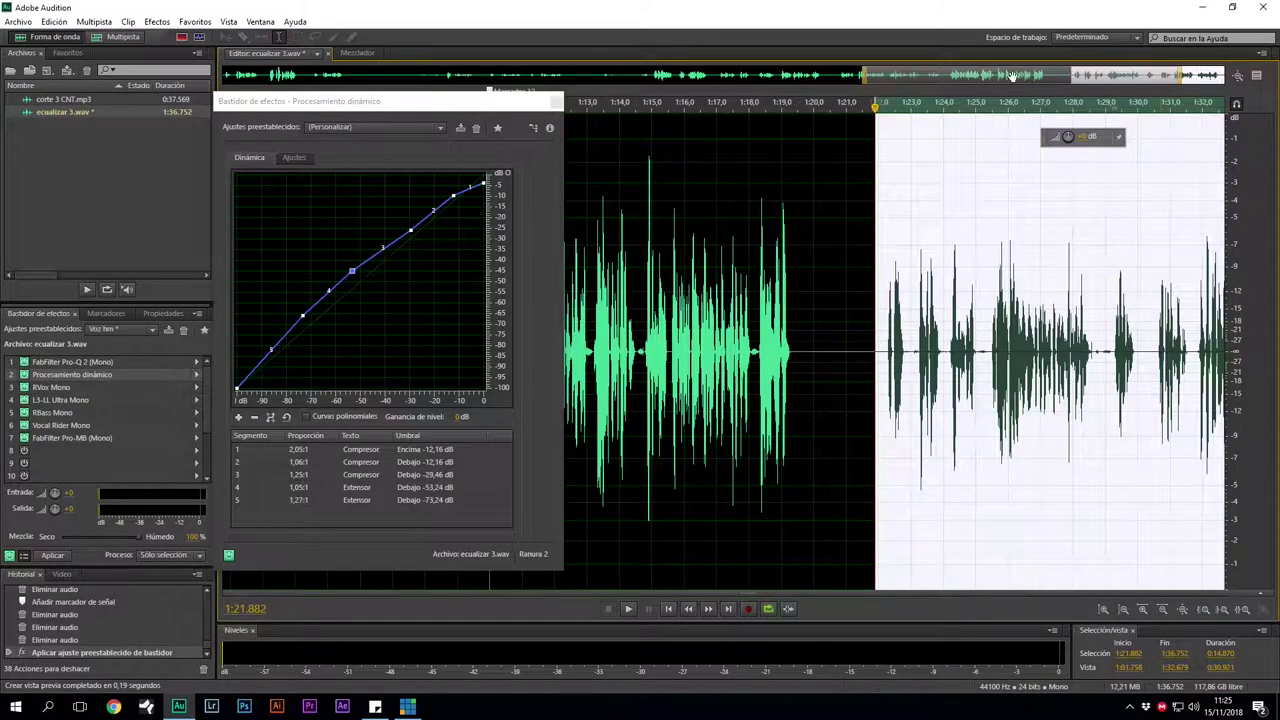
{"action": "scroll", "coordinate": [1087, 91], "scroll_direction": "up", "scroll_amount": 2}
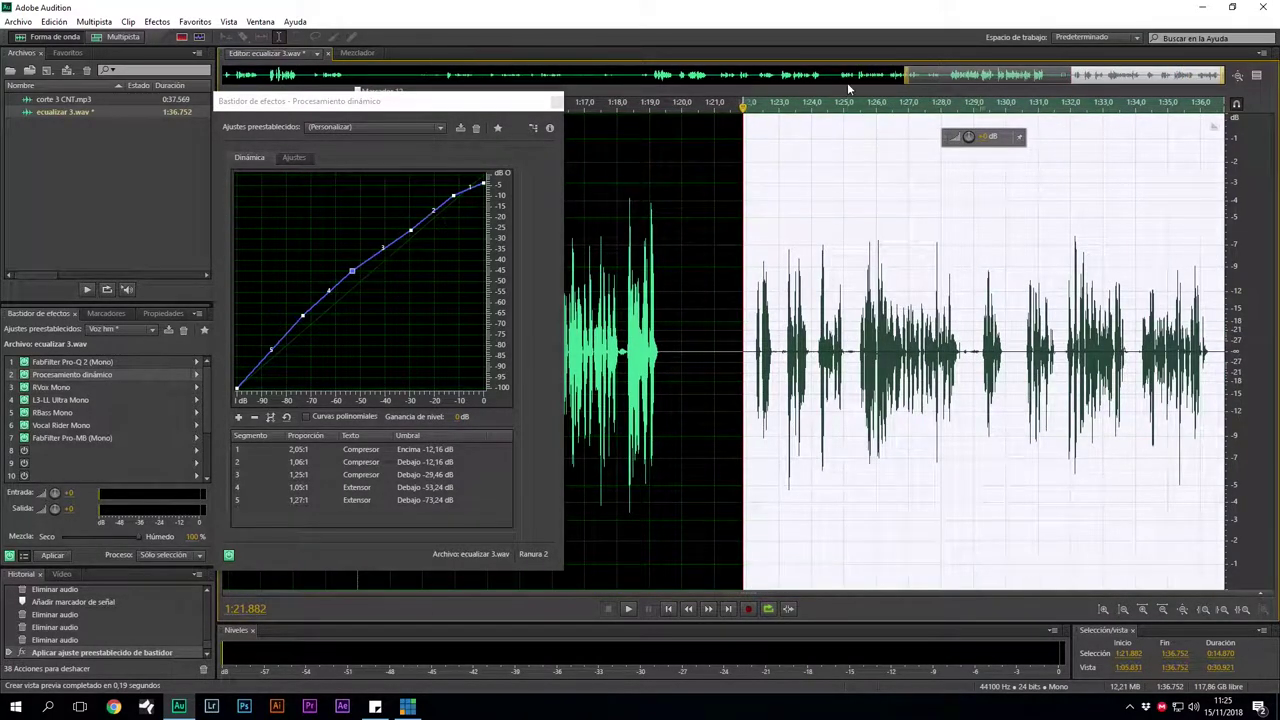